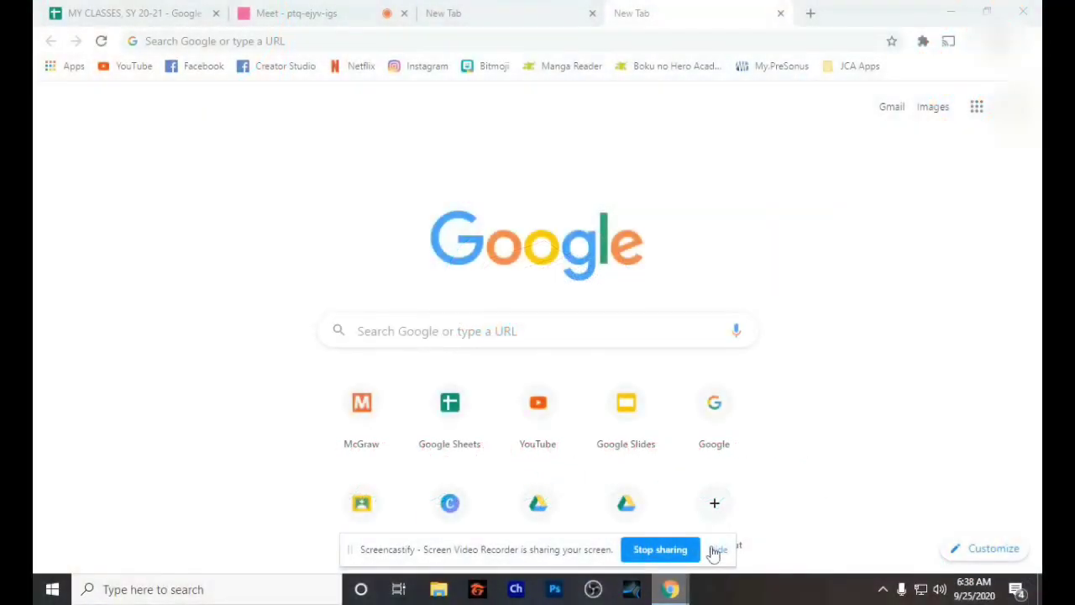
Hide the Screencastify sharing notice and dismiss the address-bar history dropdown.
click(716, 551)
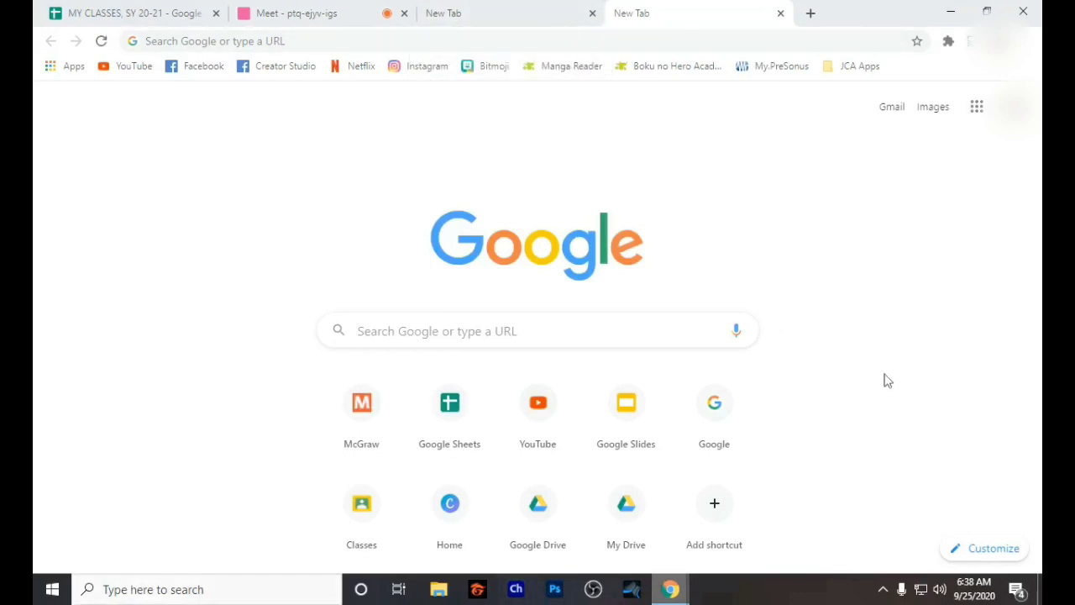
click(610, 40)
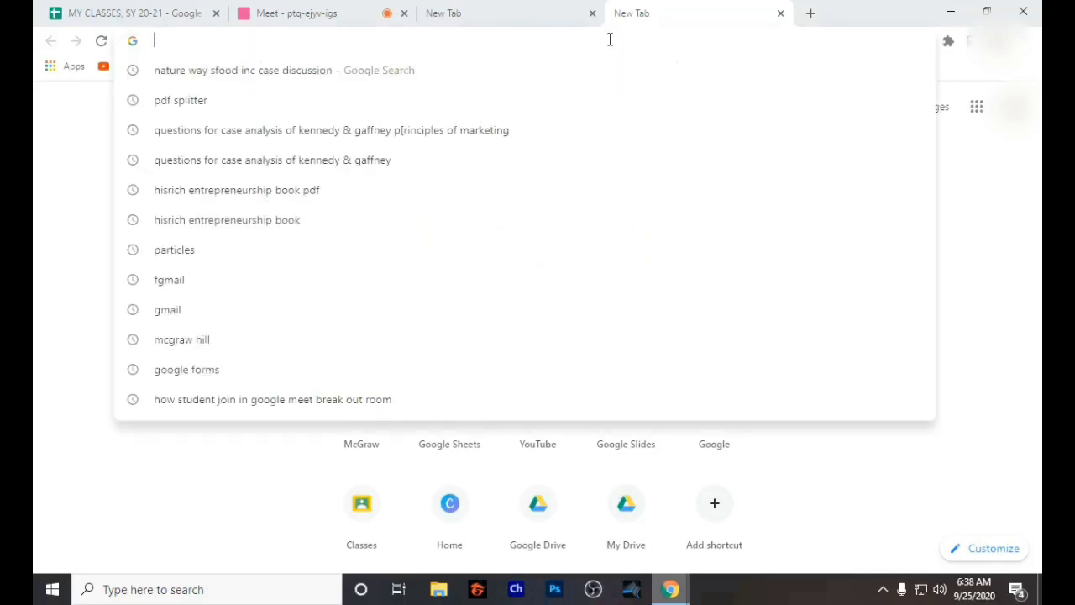
click(918, 476)
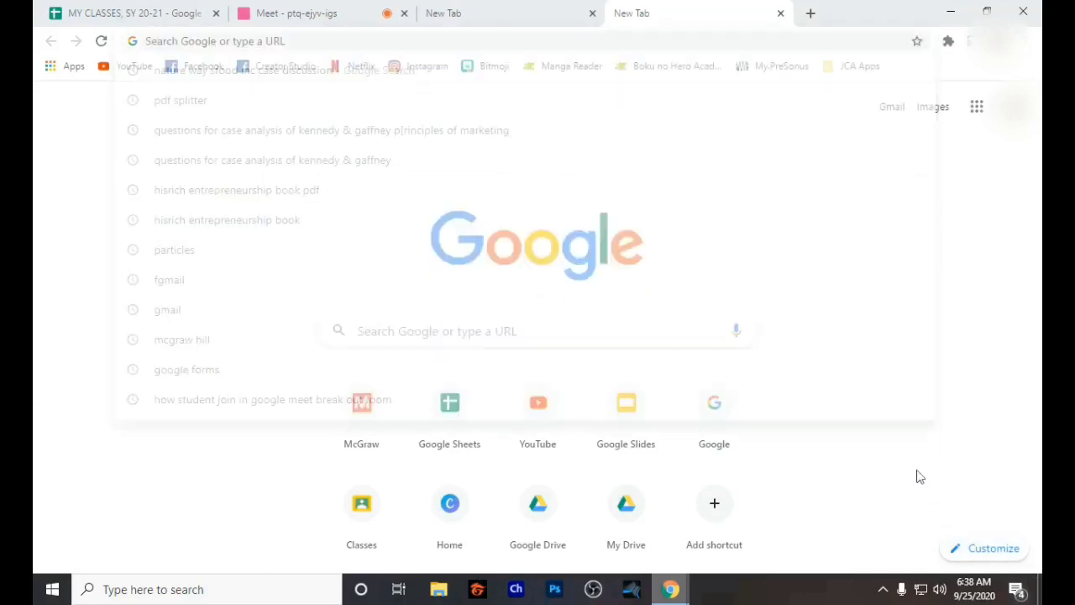
Search Google for 'break out rooms google meet', fixing typos and skipping the Zoom autocomplete.
click(549, 336)
text(breakthro)
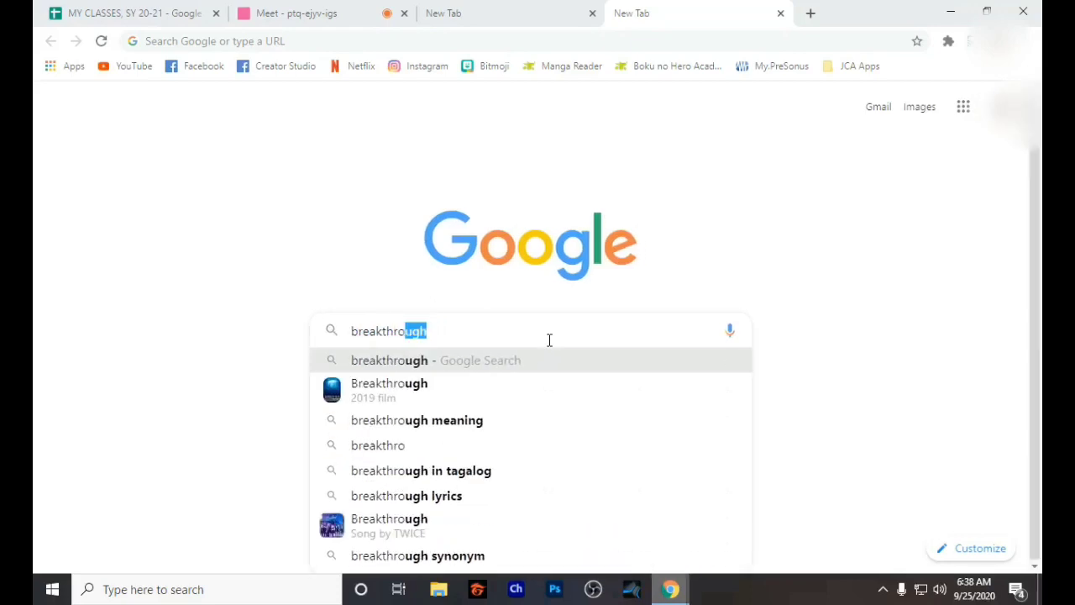
key(BackSpace)
key(BackSpace)
key(BackSpace)
key(BackSpace)
key(BackSpace)
key(BackSpace)
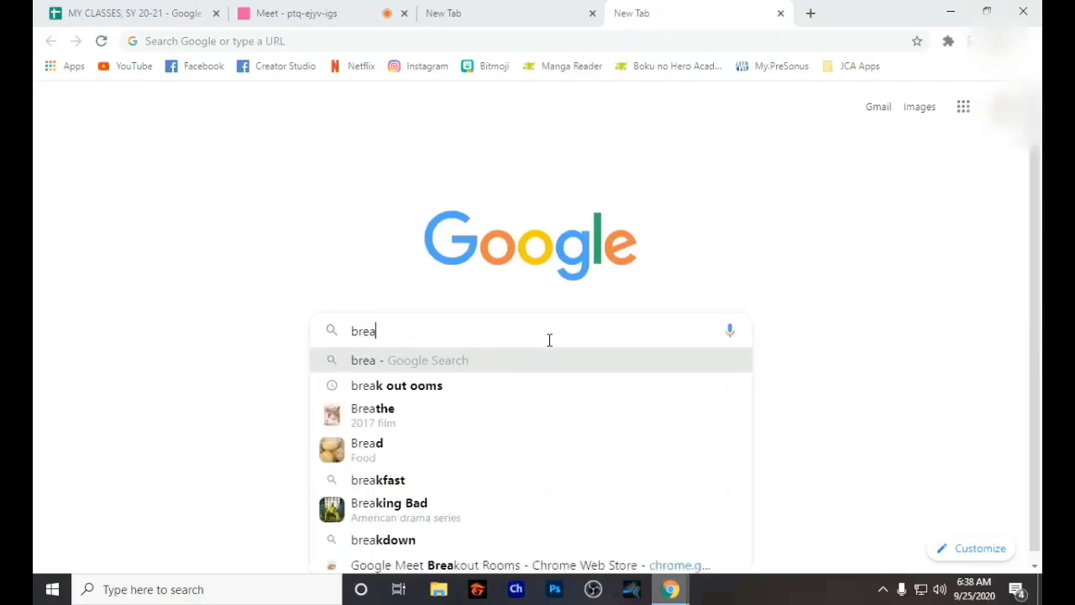
text(k out rooms)
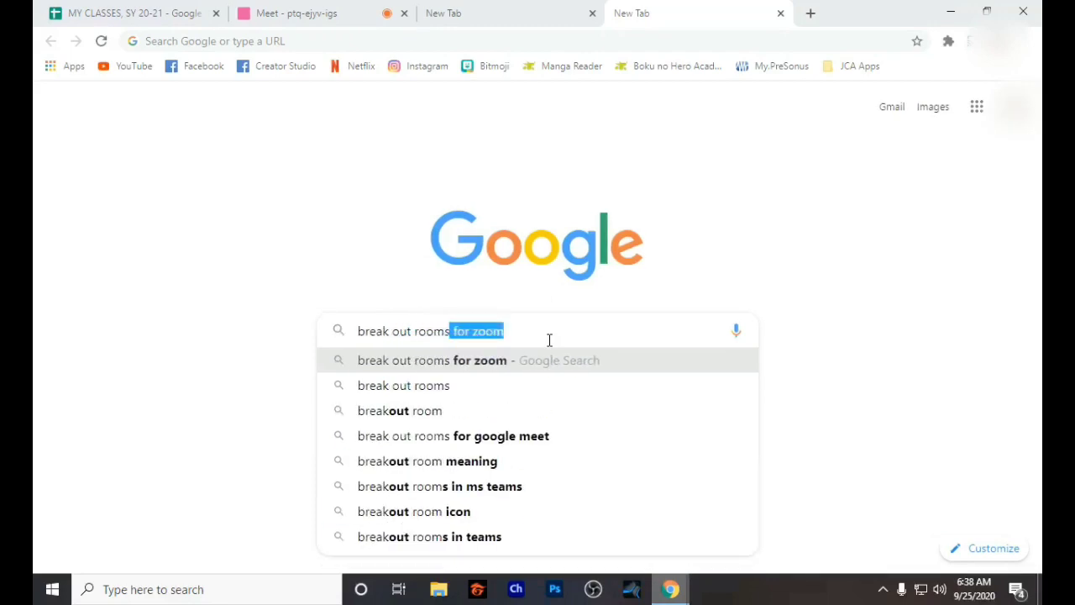
key(BackSpace)
text(google meet)
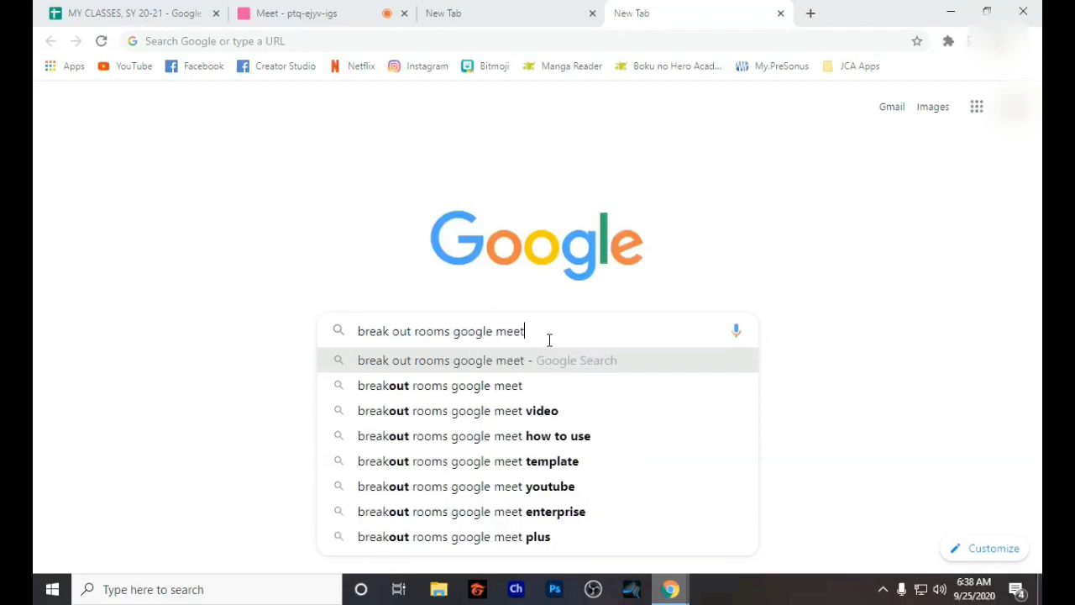
key(Return)
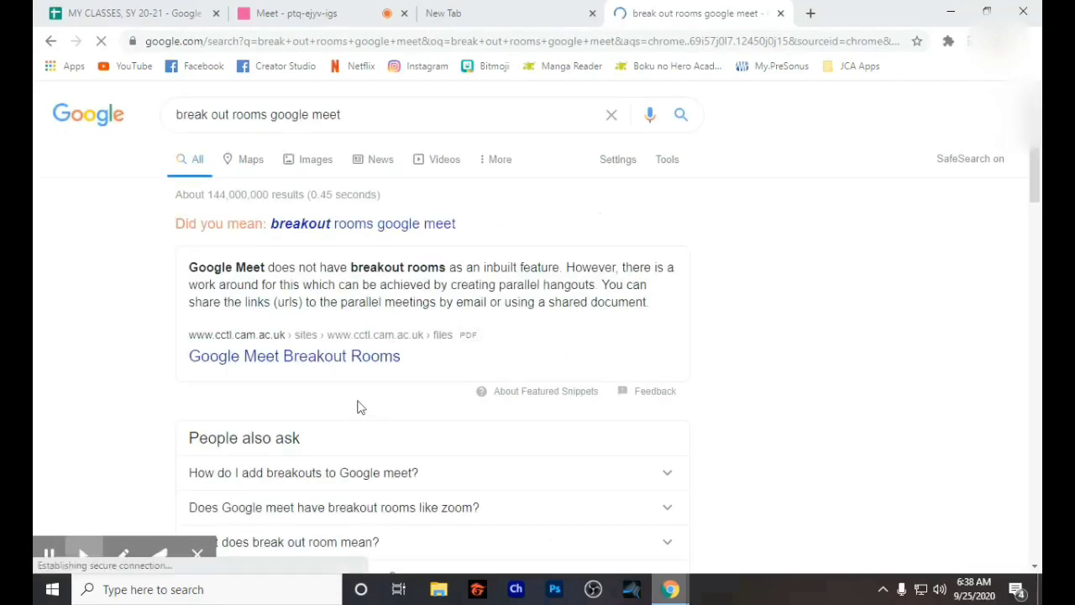
Open the Google Meet Breakout Rooms Chrome Web Store result and scroll through its Overview.
scroll(349, 386, down, 4)
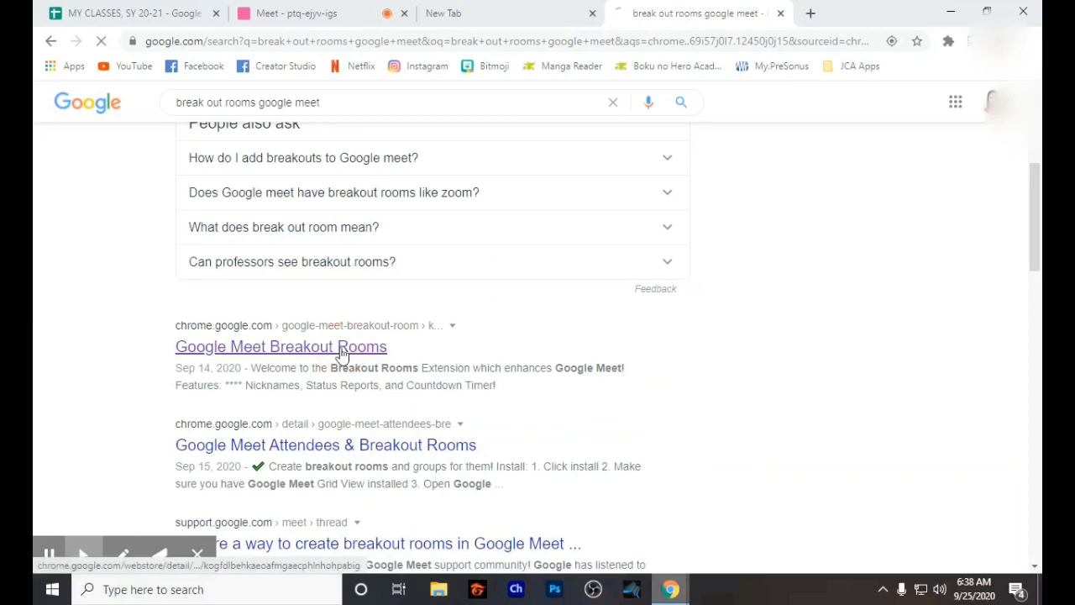
click(342, 351)
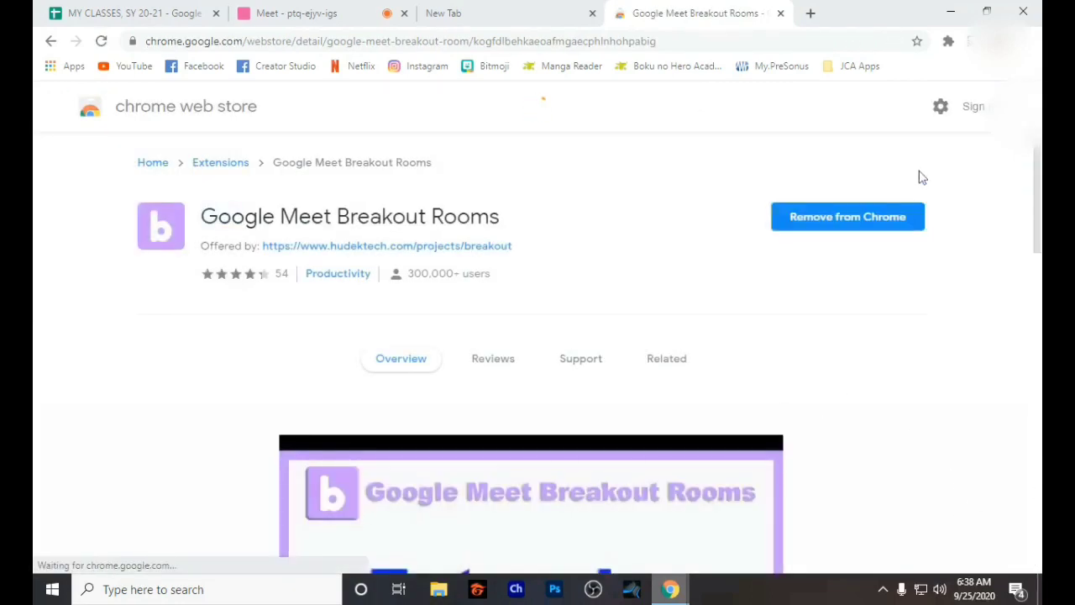
scroll(811, 304, down, 1)
scroll(865, 278, up, 1)
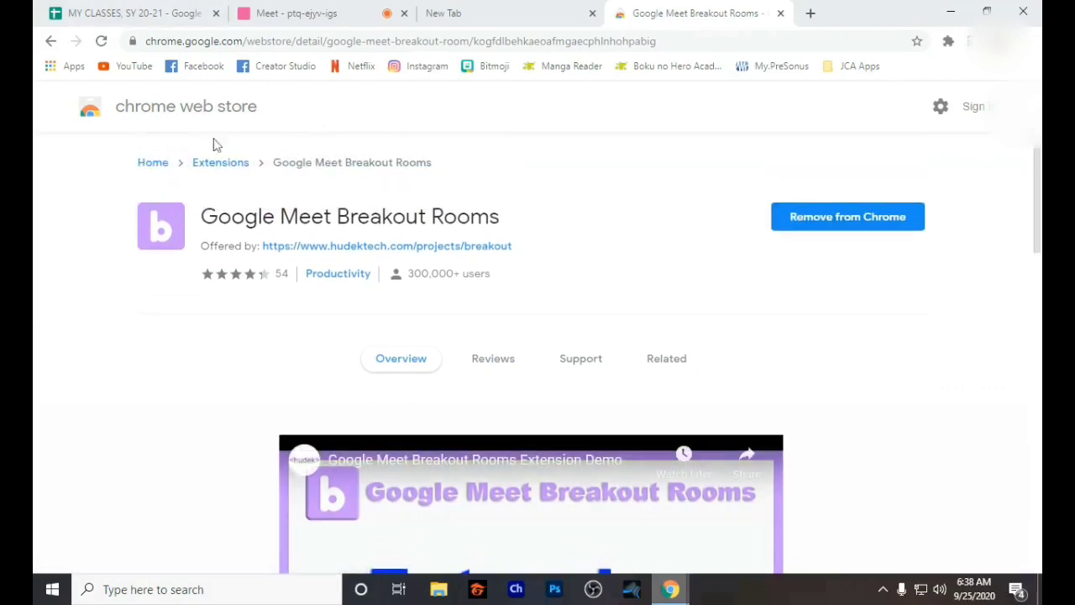
scroll(588, 341, down, 8)
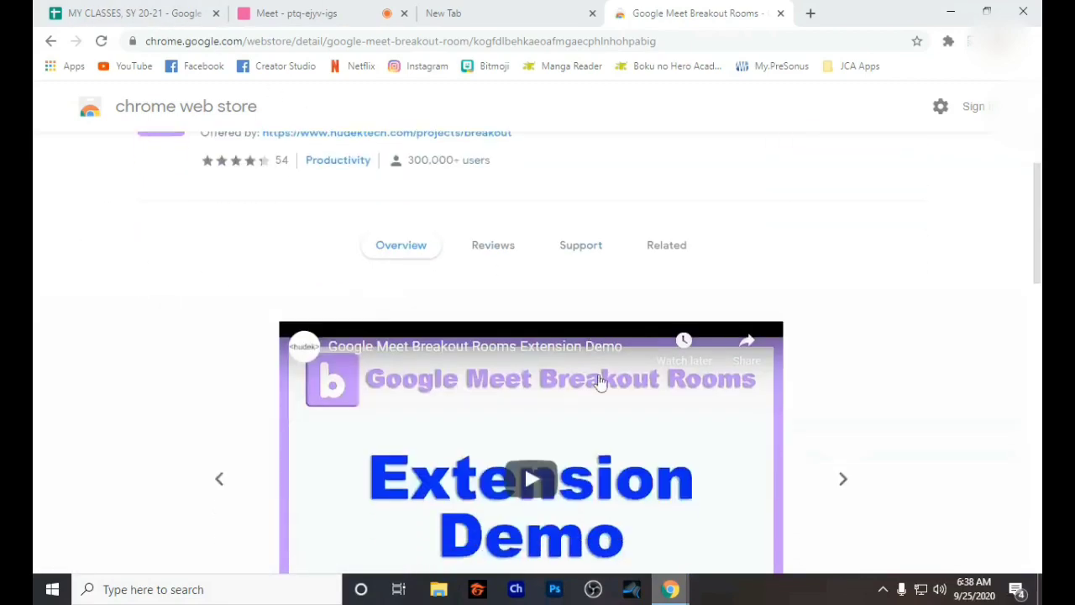
scroll(619, 395, down, 5)
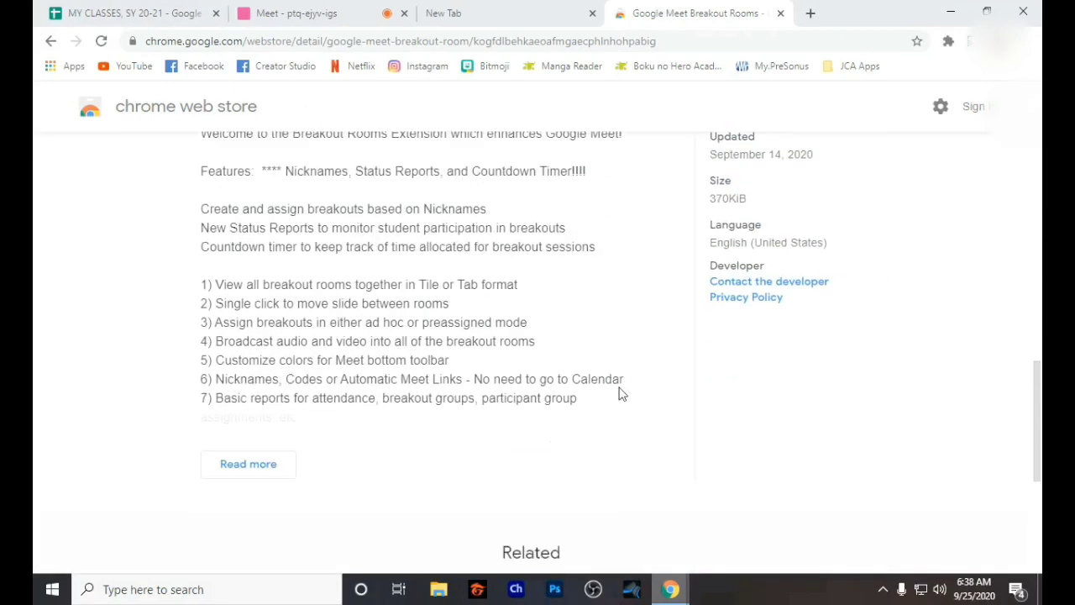
scroll(479, 193, up, 10)
scroll(483, 180, up, 3)
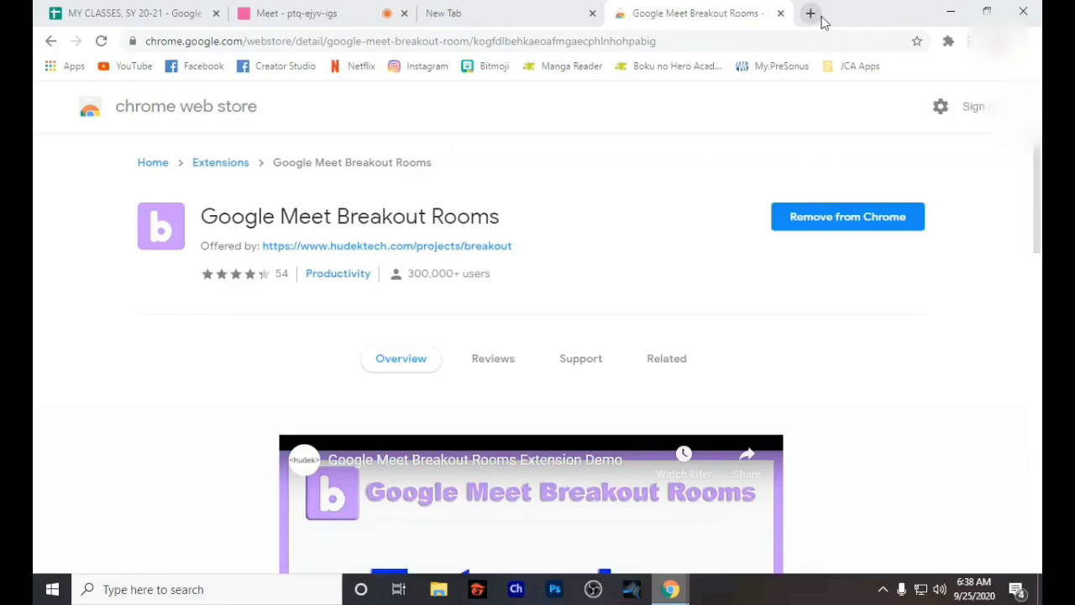
Launch Google Meet Breakout Rooms from the Extensions menu and maximize its window.
click(948, 41)
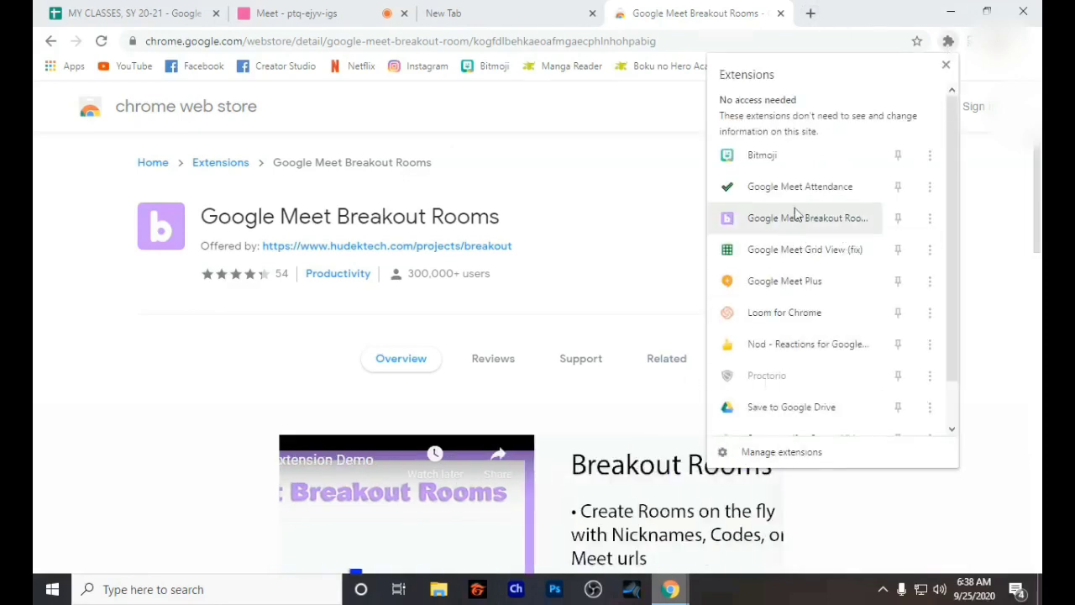
click(930, 219)
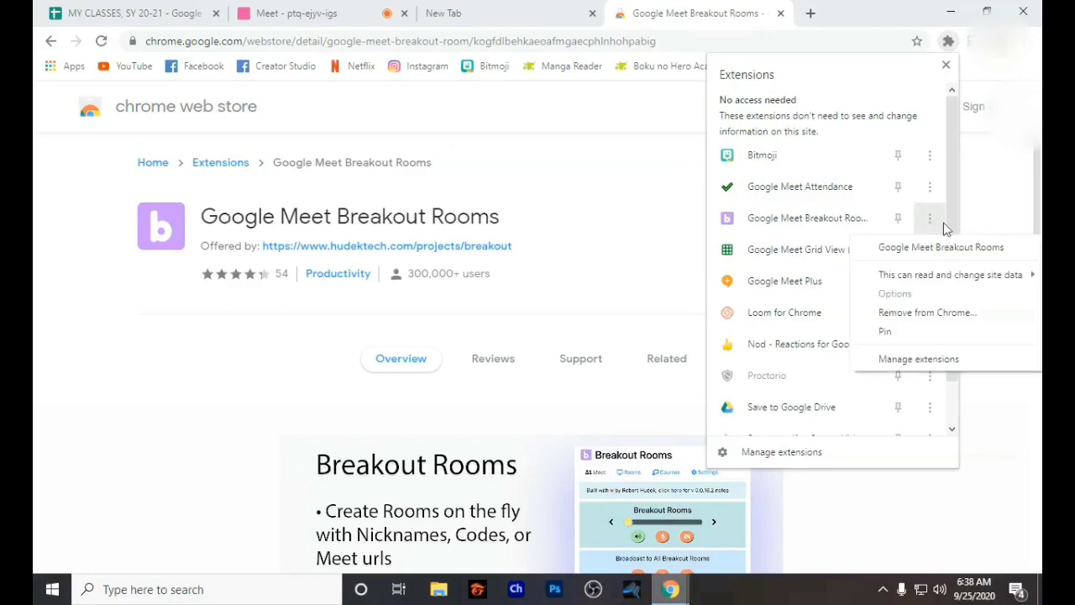
click(789, 217)
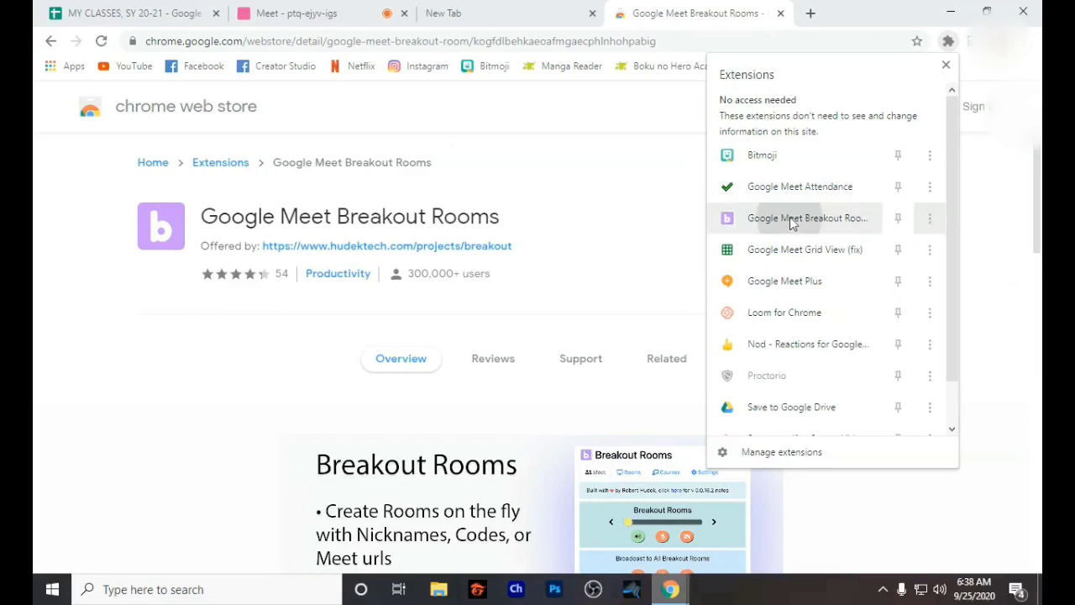
click(790, 217)
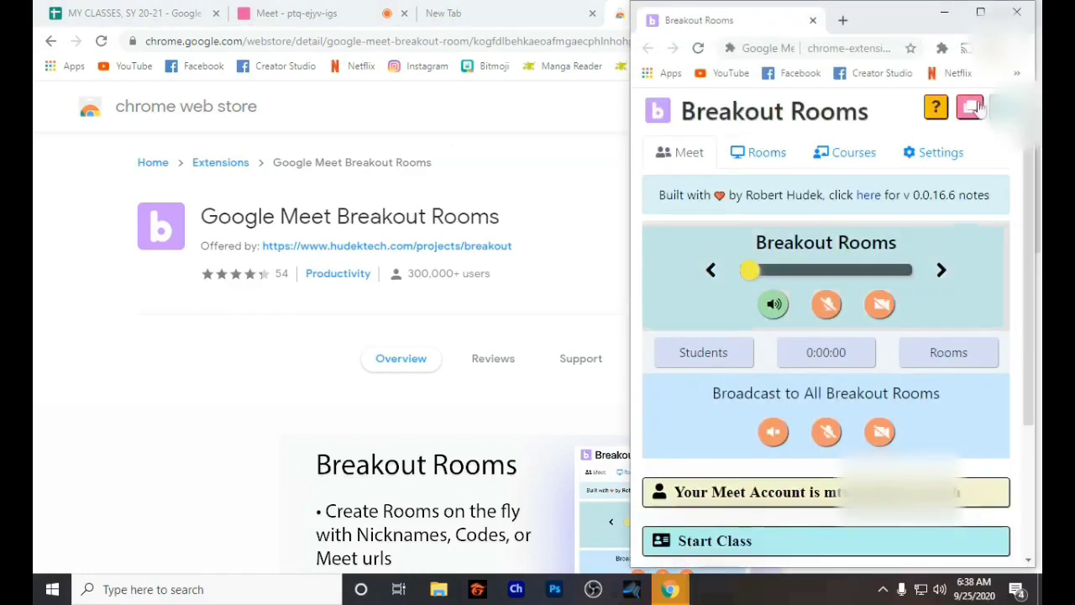
click(980, 11)
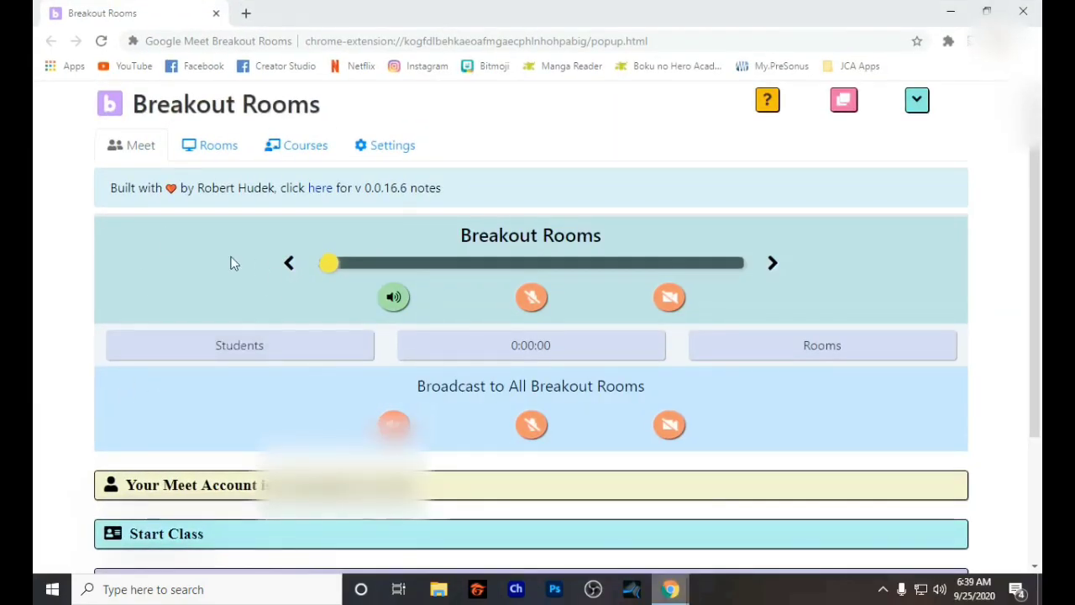
Expand Start Class and keep 11 Paul Entrep Class as the chosen course.
scroll(434, 392, down, 2)
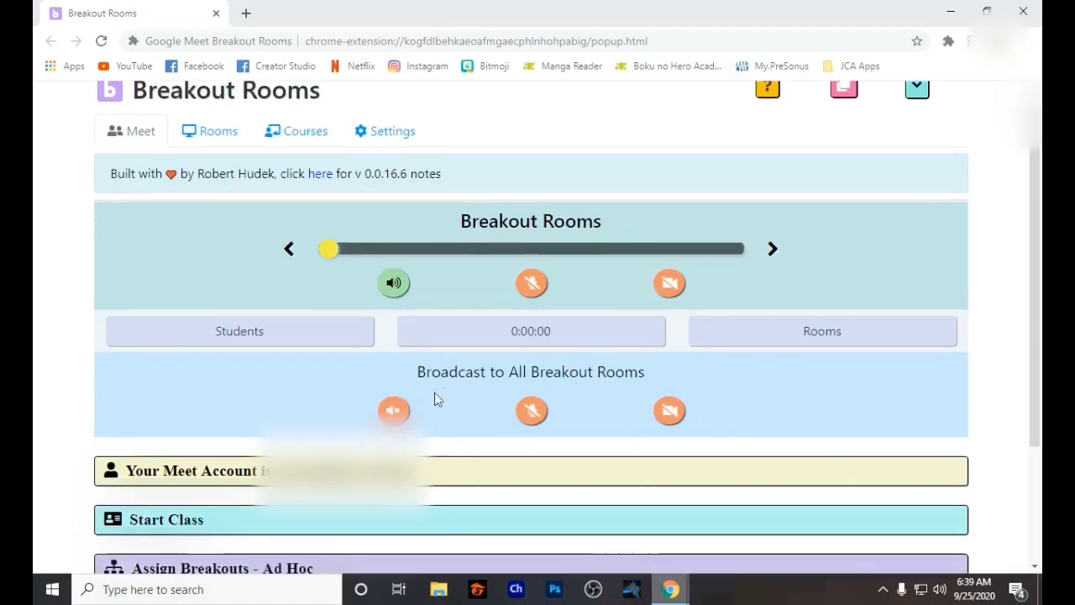
scroll(351, 341, up, 2)
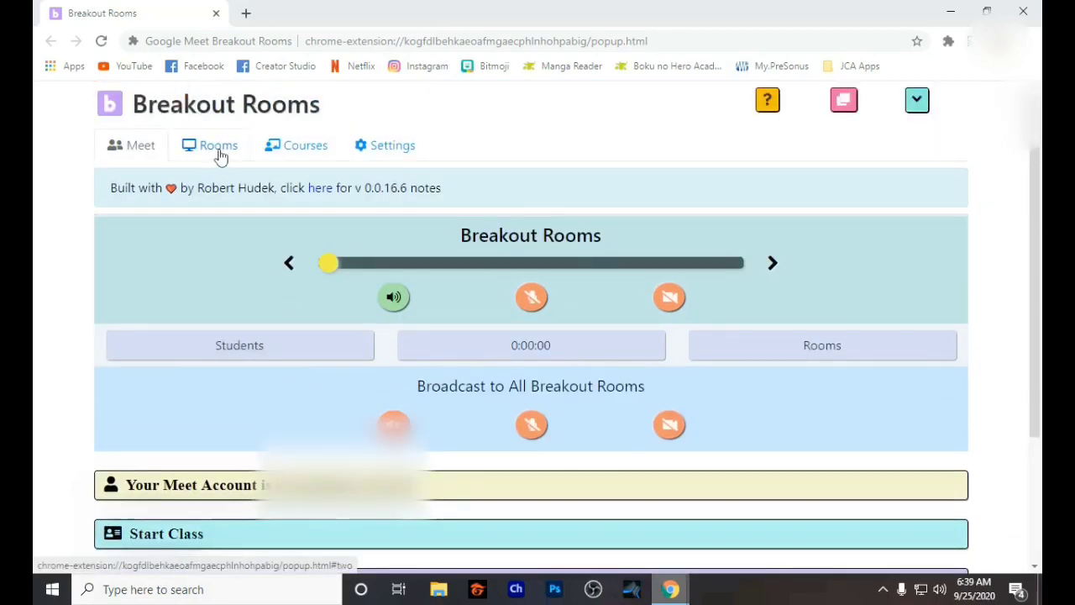
scroll(220, 157, down, 2)
click(218, 368)
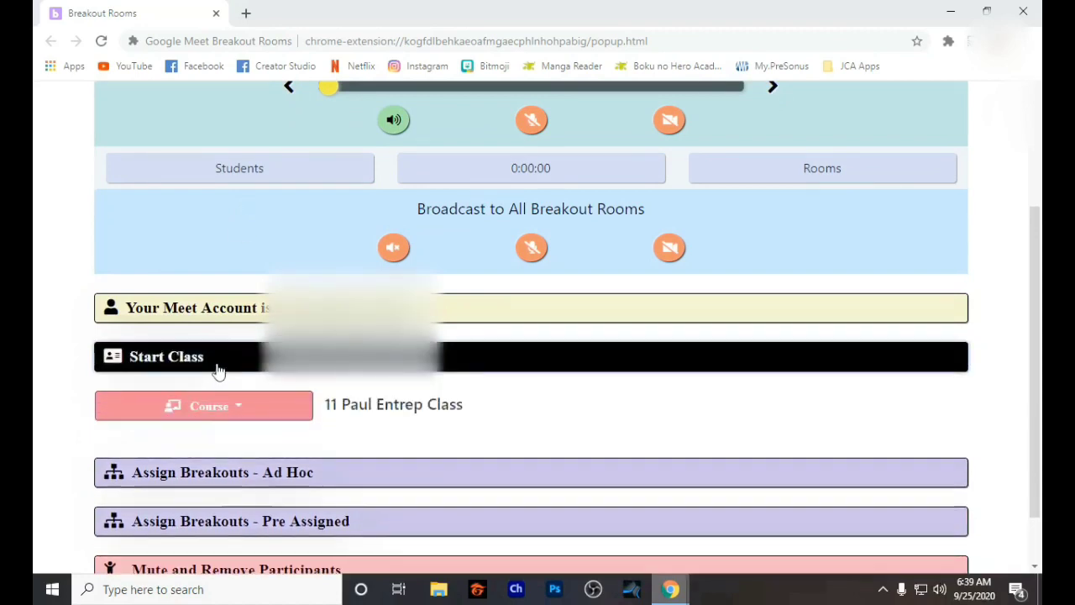
click(262, 407)
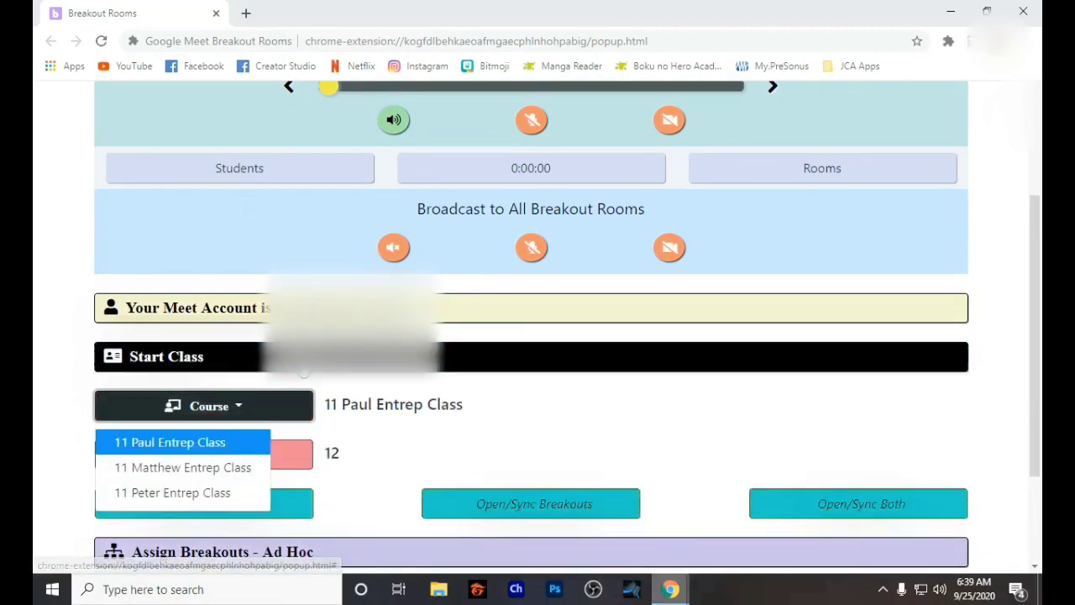
click(31, 439)
Browse the class's room links on the Rooms tab, then return to the Courses list.
scroll(326, 204, up, 2)
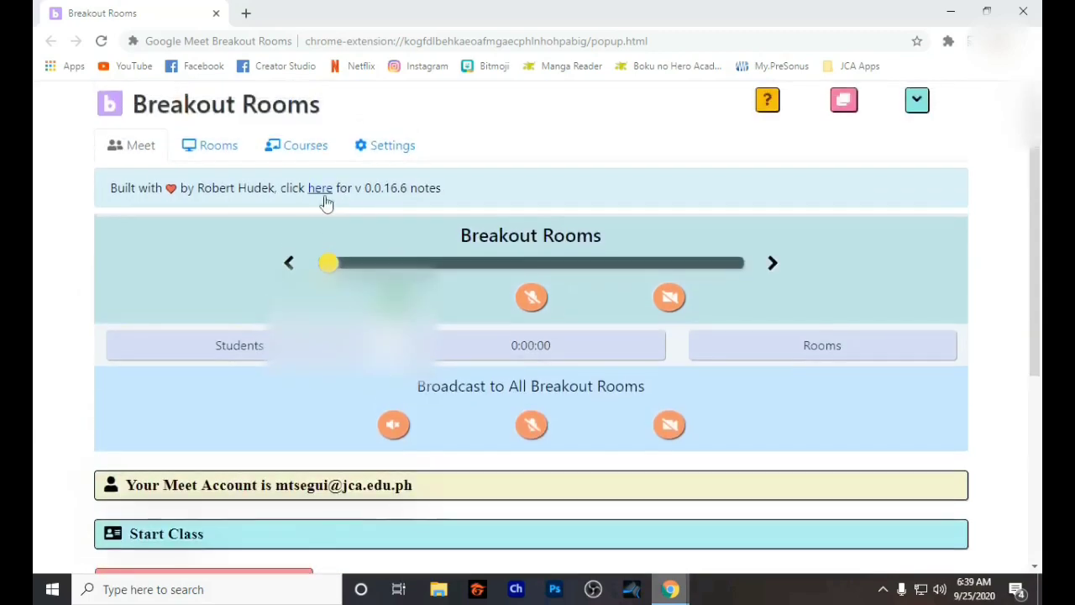
click(214, 150)
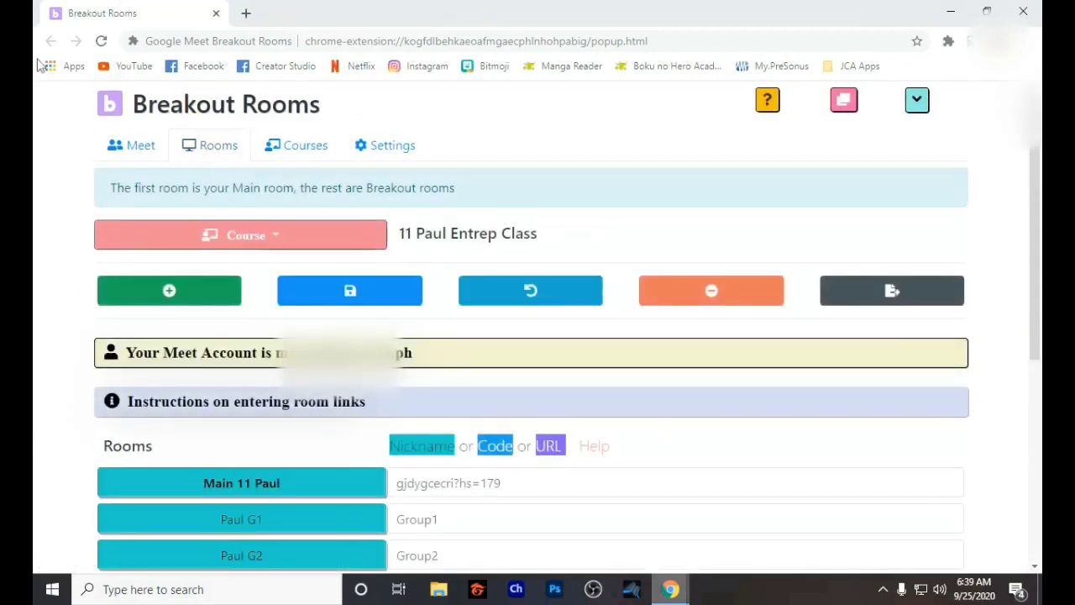
scroll(245, 389, down, 3)
scroll(252, 382, down, 2)
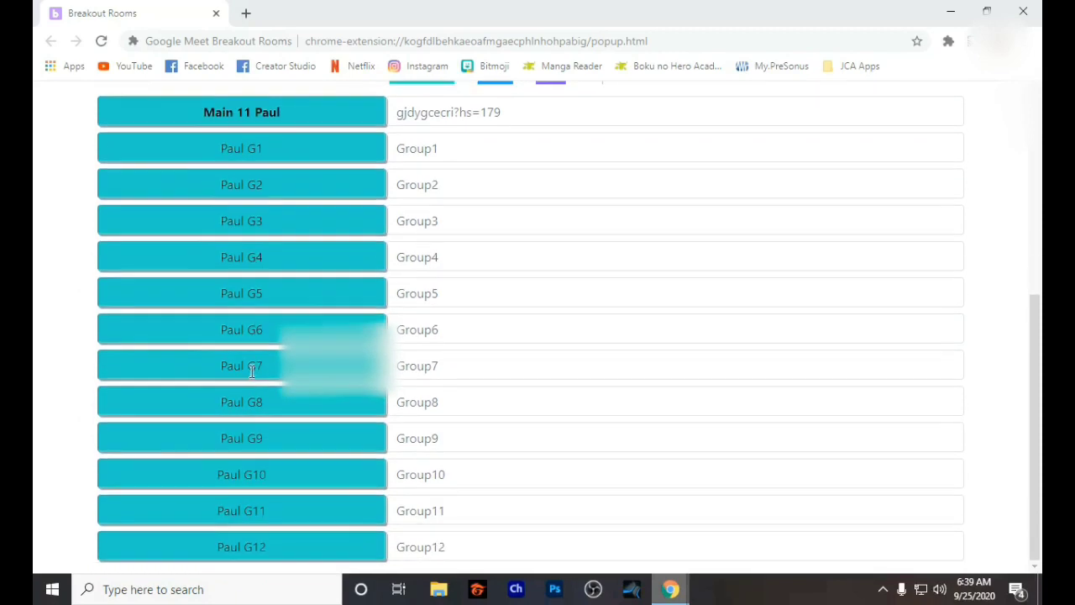
scroll(249, 372, up, 5)
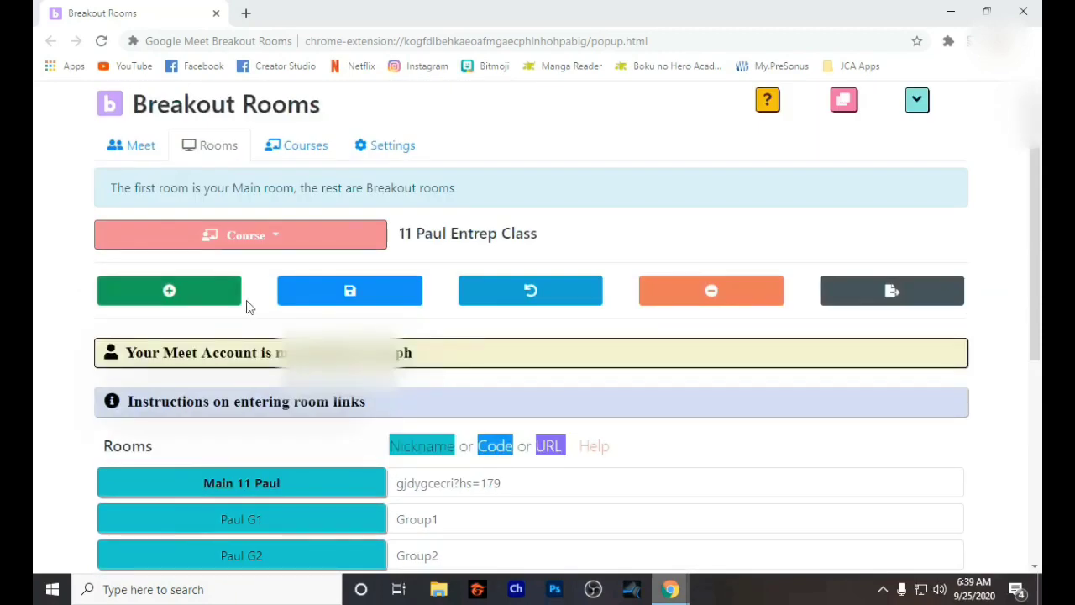
click(282, 240)
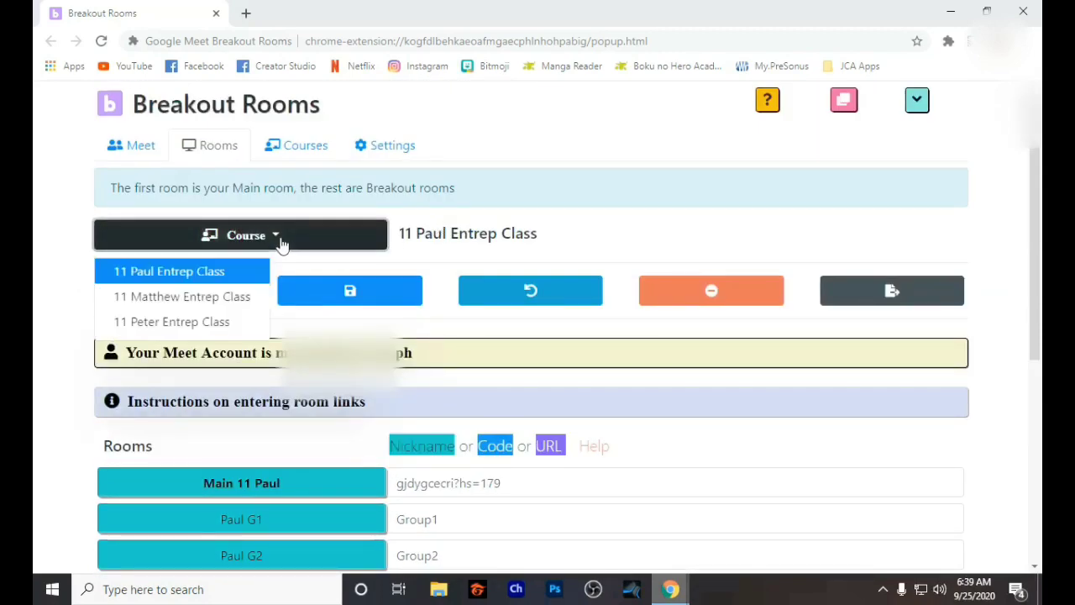
click(290, 158)
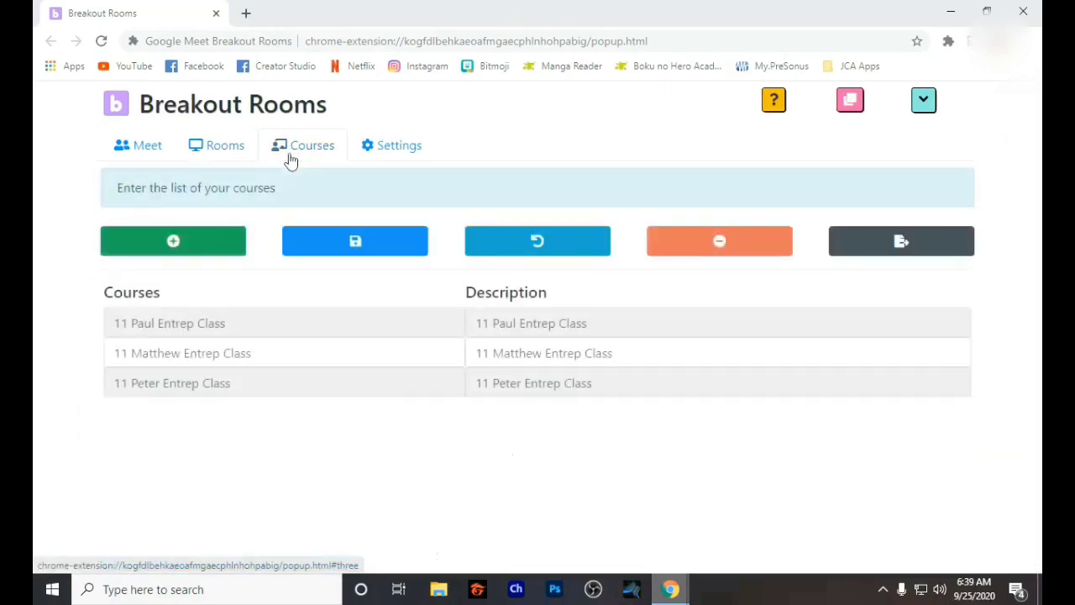
Go to the Courses list and add a blank fourth course row with the green + button.
click(409, 152)
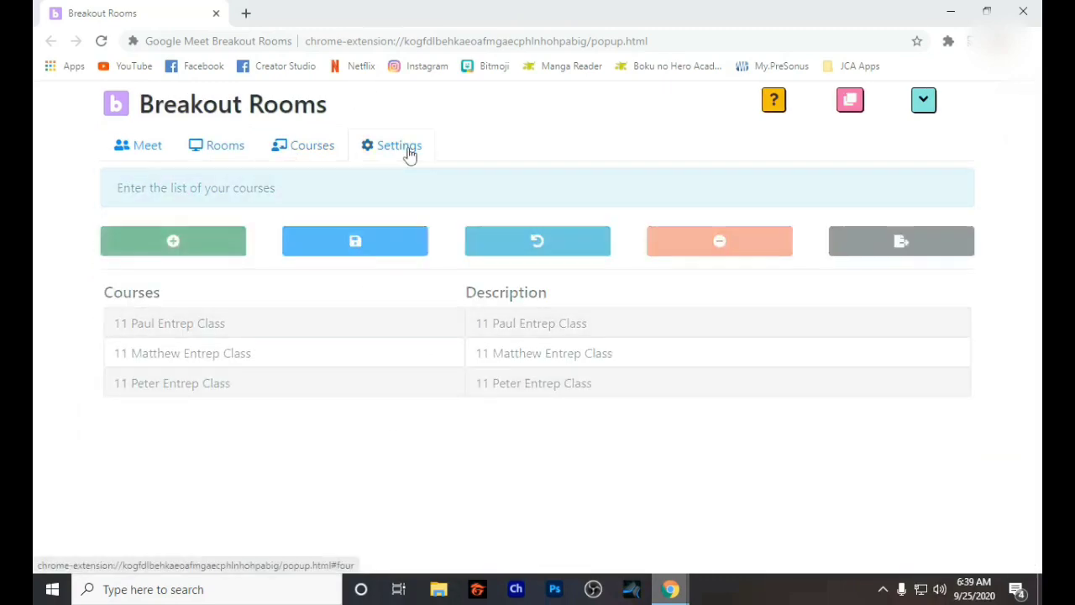
scroll(391, 285, down, 5)
scroll(372, 293, up, 5)
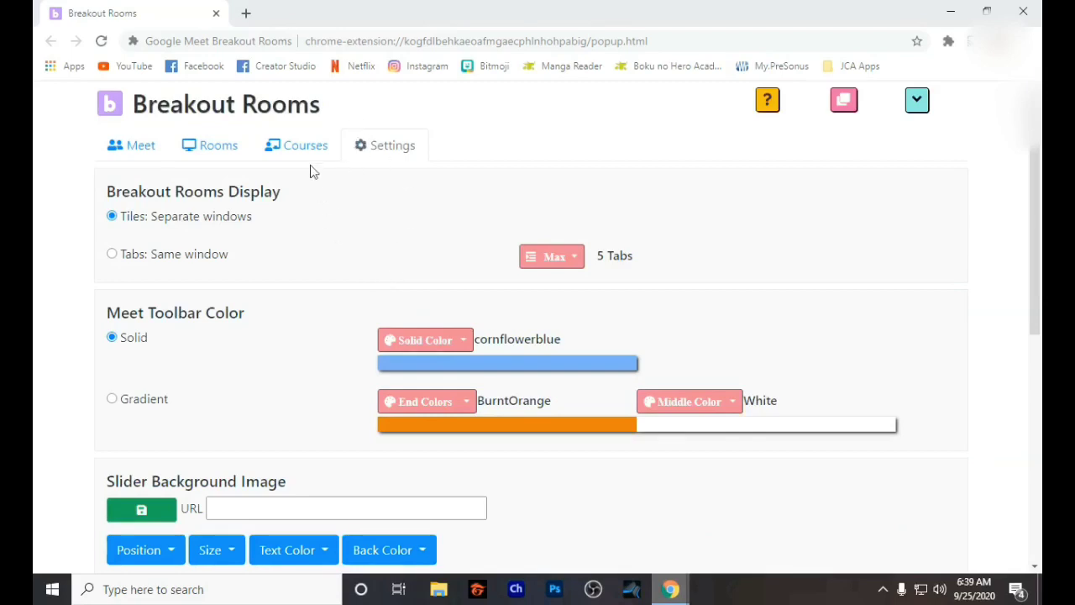
click(312, 151)
click(219, 252)
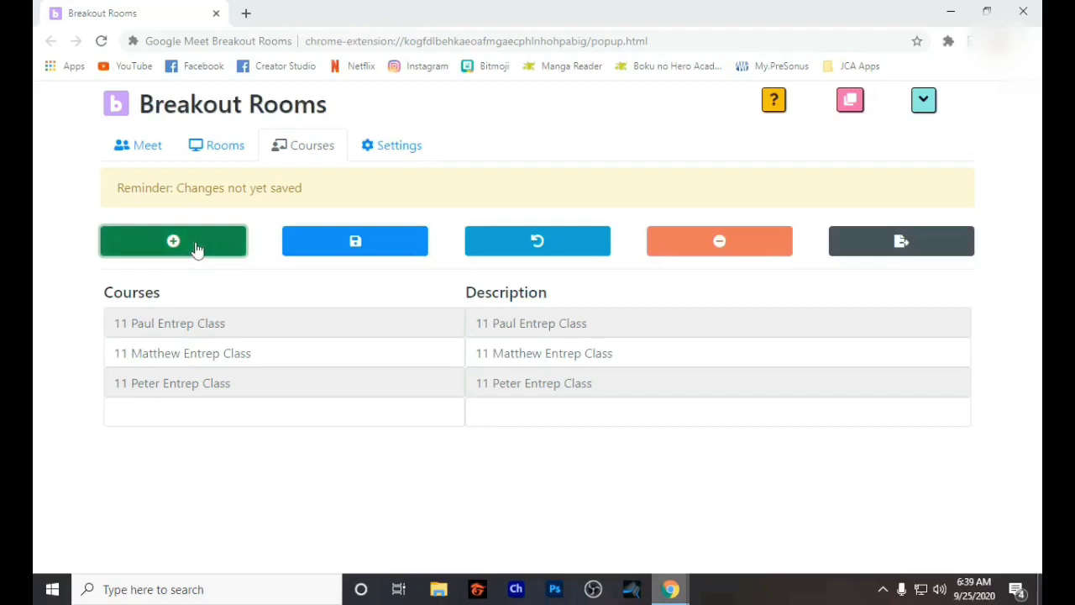
Add extra course rows, then remove the surplus ones with the orange − button.
click(195, 250)
click(195, 249)
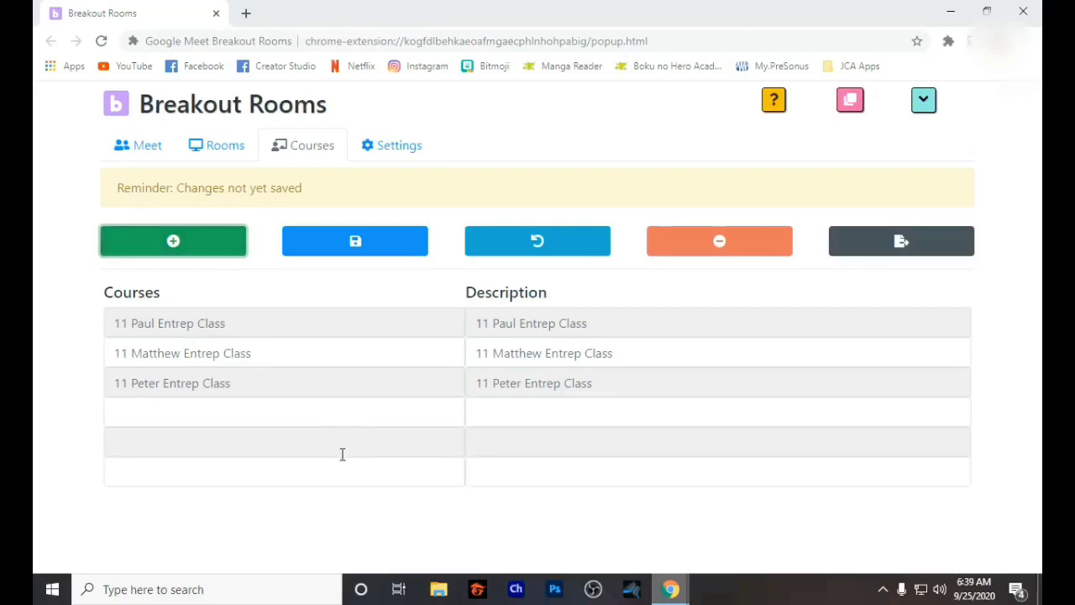
click(342, 445)
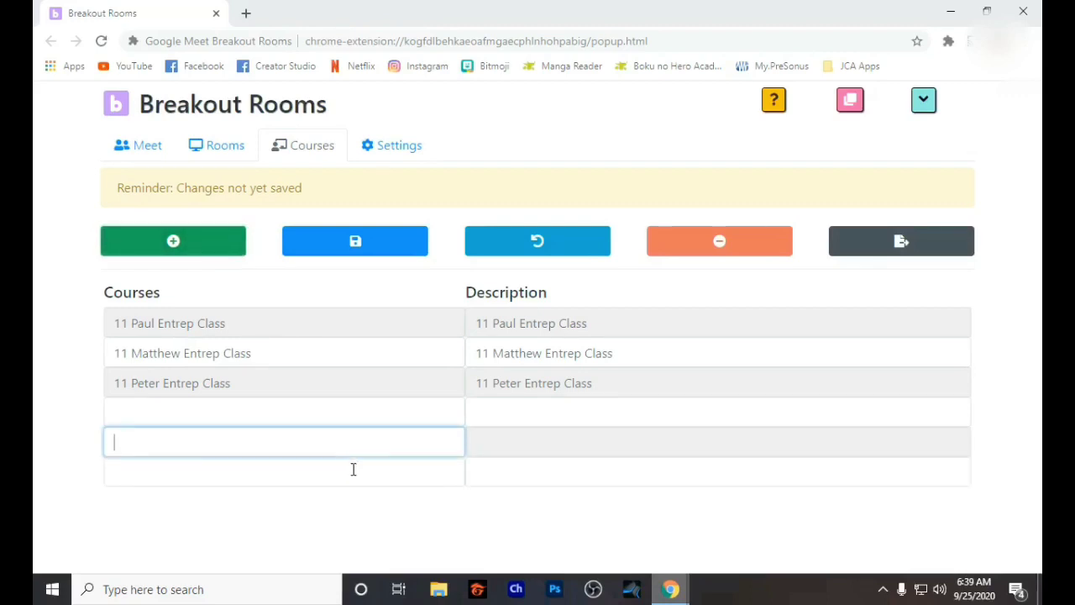
click(741, 244)
click(741, 244)
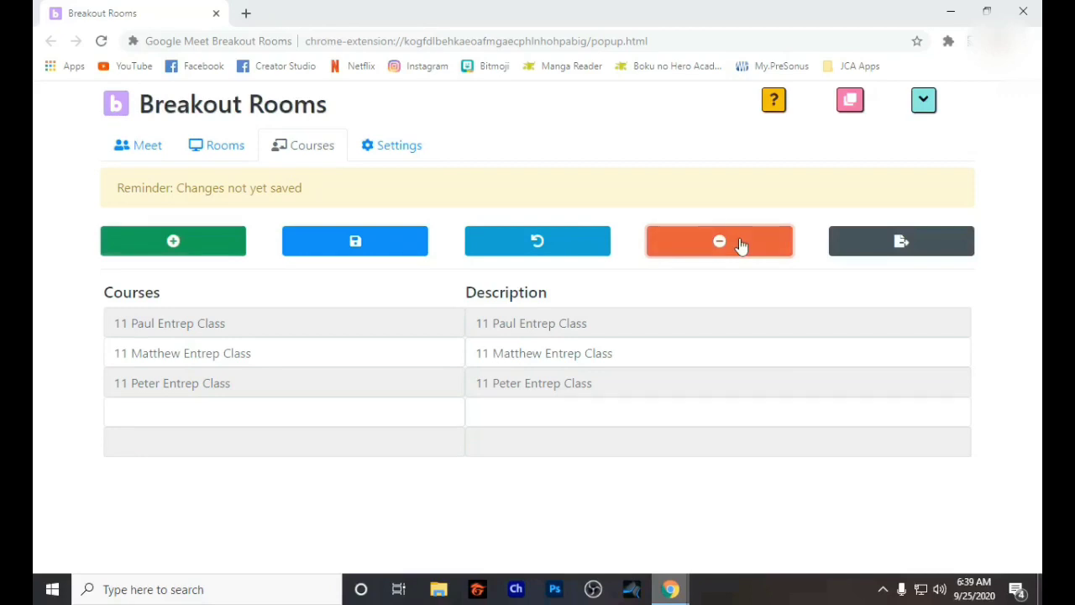
click(741, 244)
Enter course 'Demo Class' with description 'Demo', check Export/Import, and save the list.
click(229, 411)
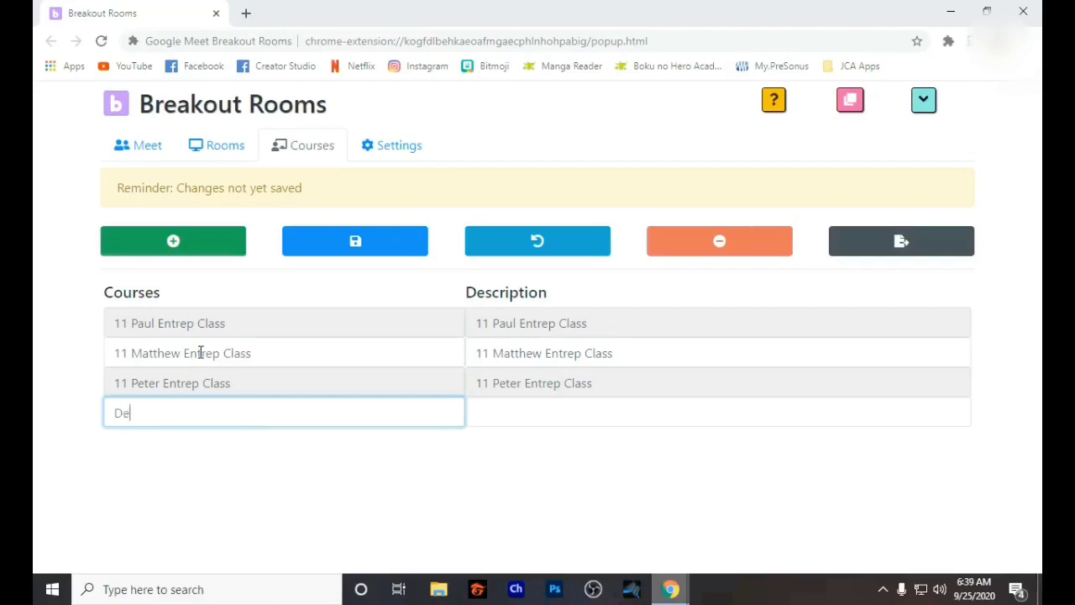
text(Demo Class)
key(Tab)
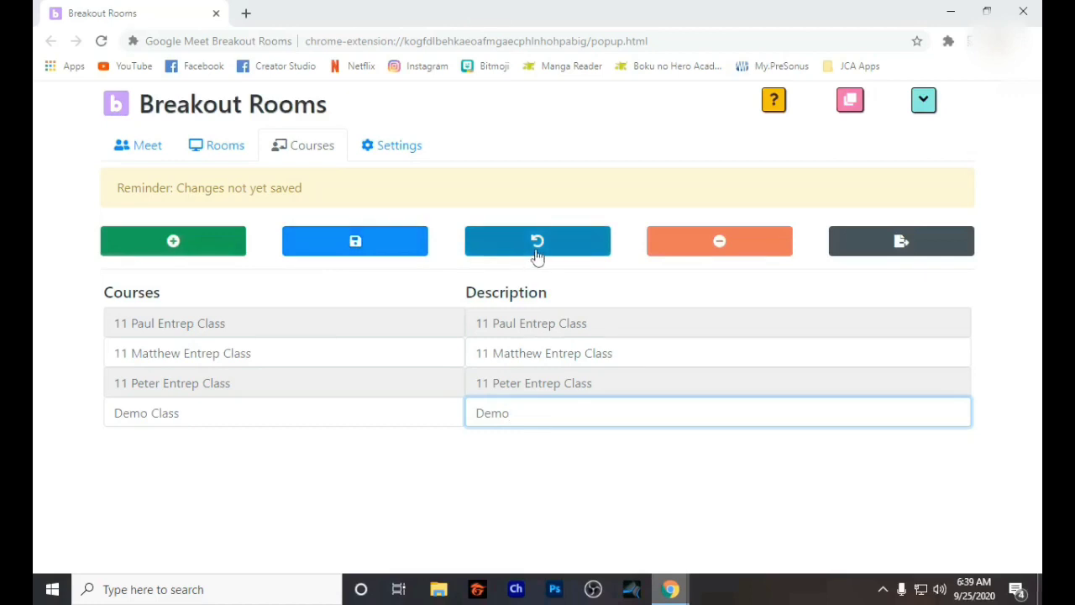
click(903, 248)
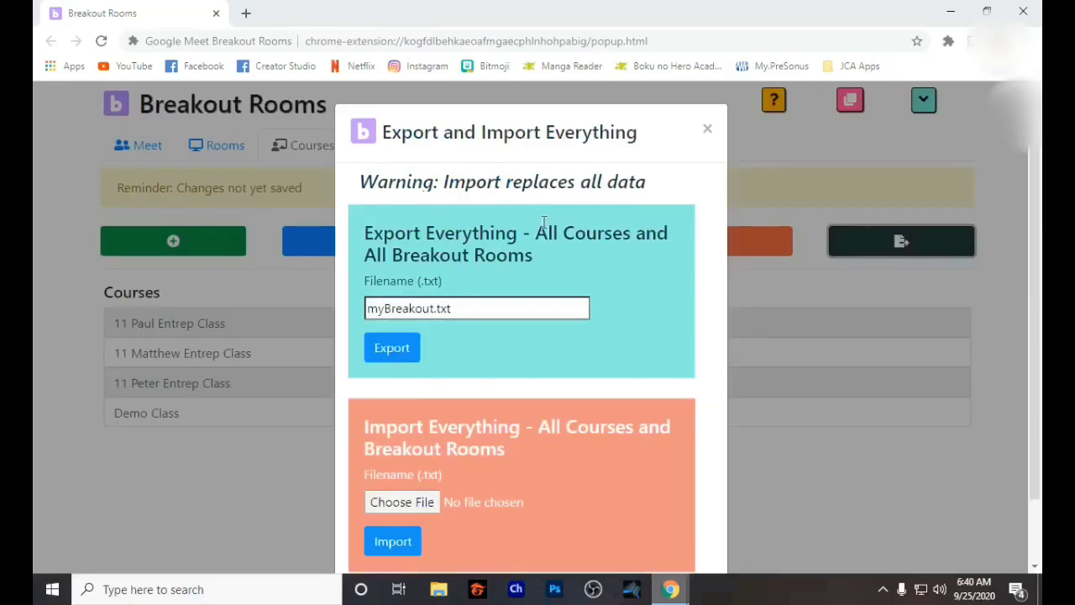
scroll(544, 223, down, 1)
scroll(588, 219, up, 1)
click(708, 130)
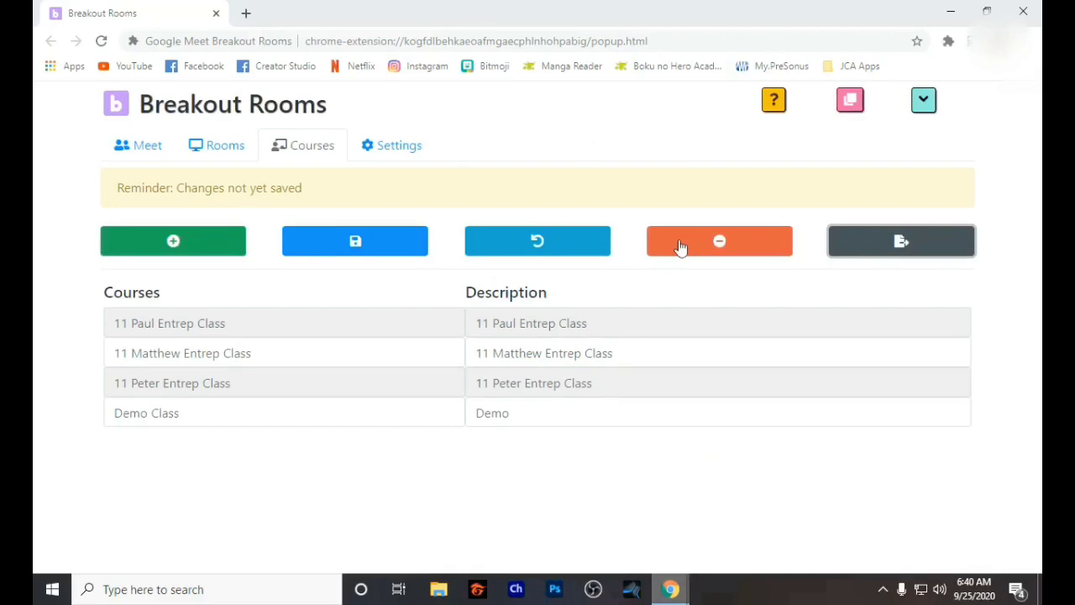
click(373, 257)
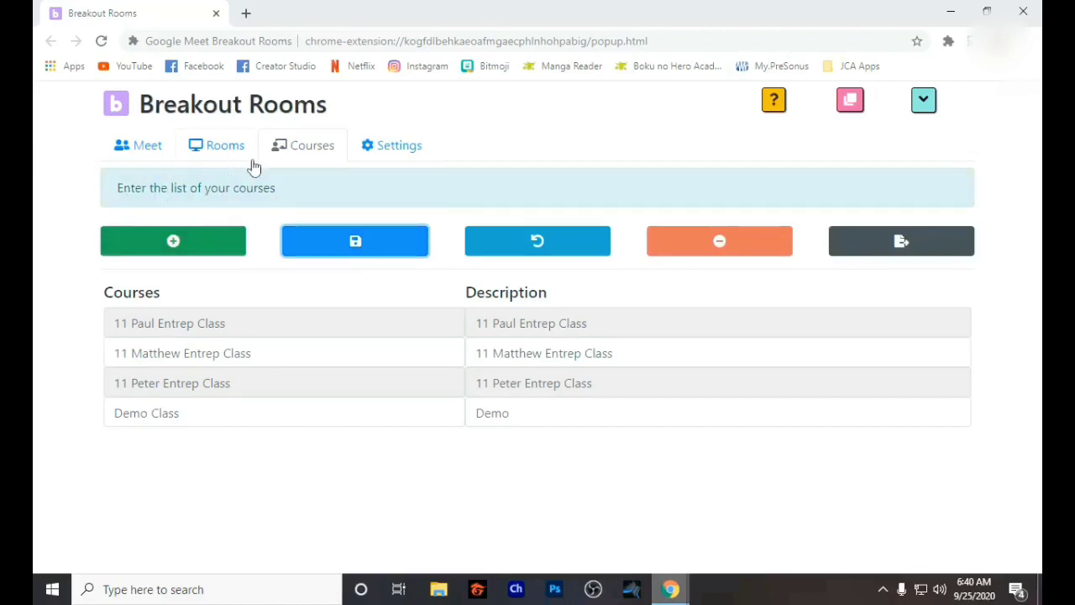
Choose Demo Class on the Rooms tab and select its empty Main room link field.
click(345, 418)
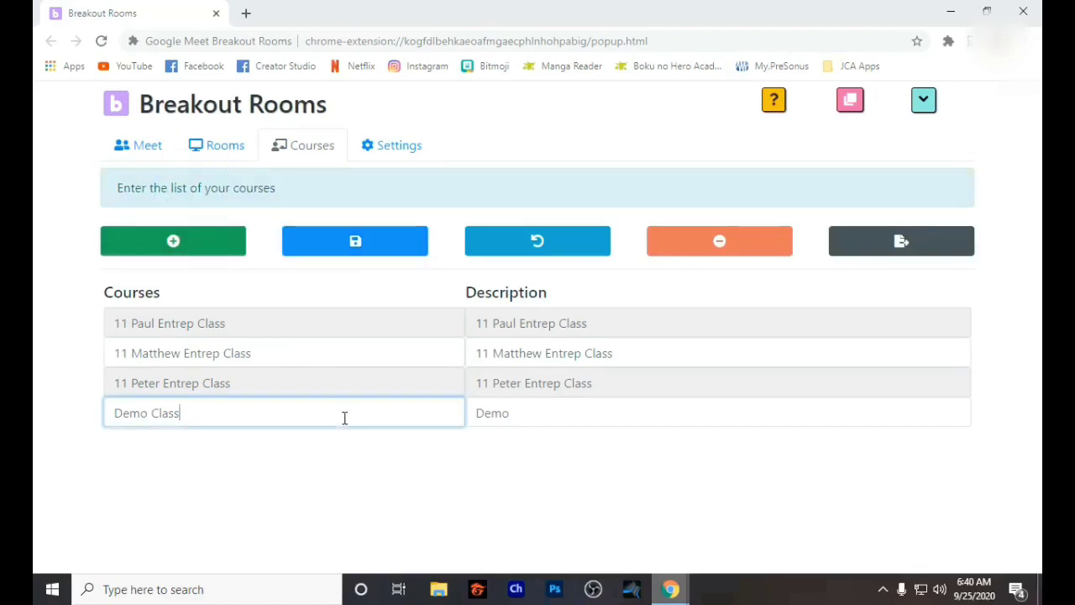
click(231, 150)
scroll(333, 398, down, 2)
scroll(334, 397, down, 3)
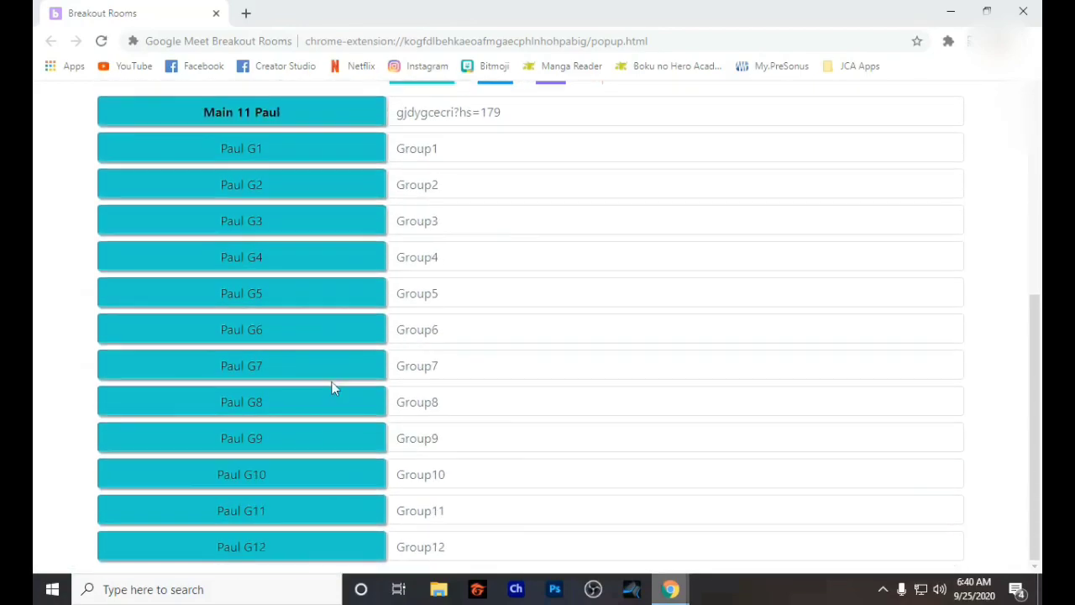
scroll(333, 383, up, 5)
click(274, 240)
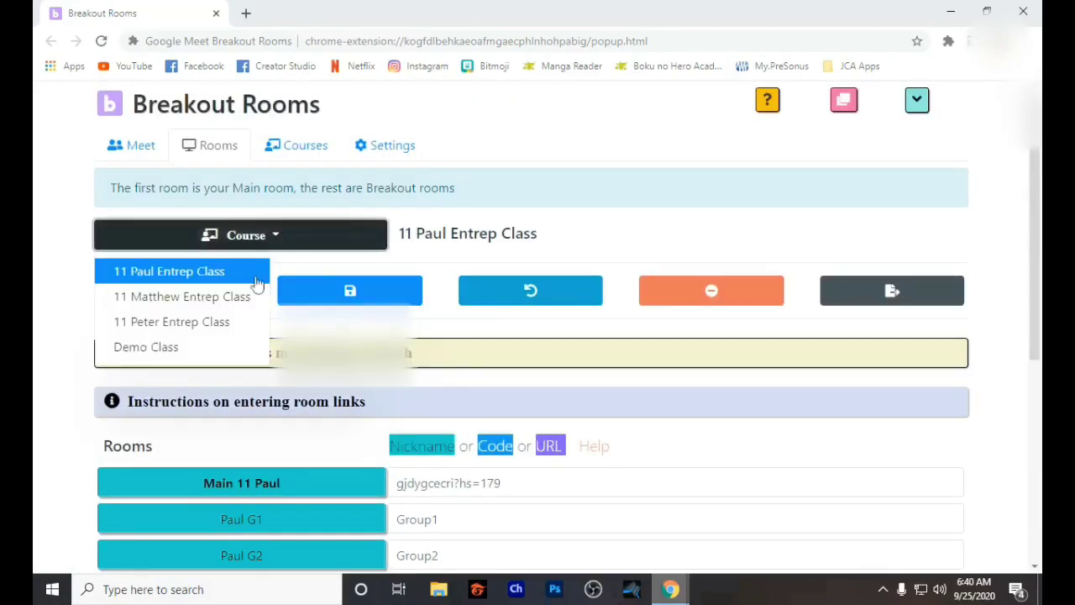
click(156, 355)
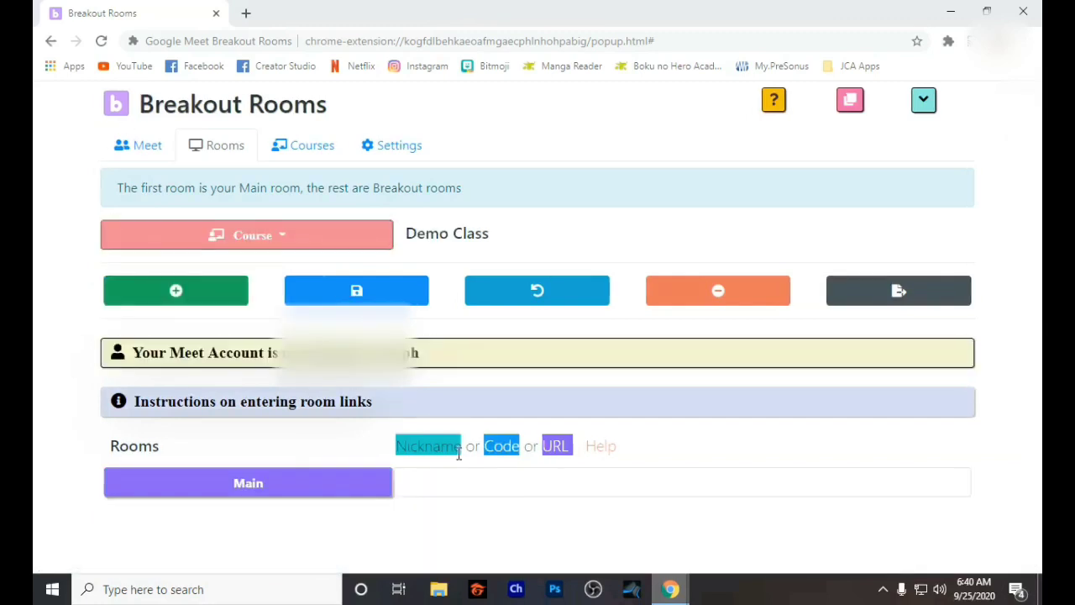
click(441, 489)
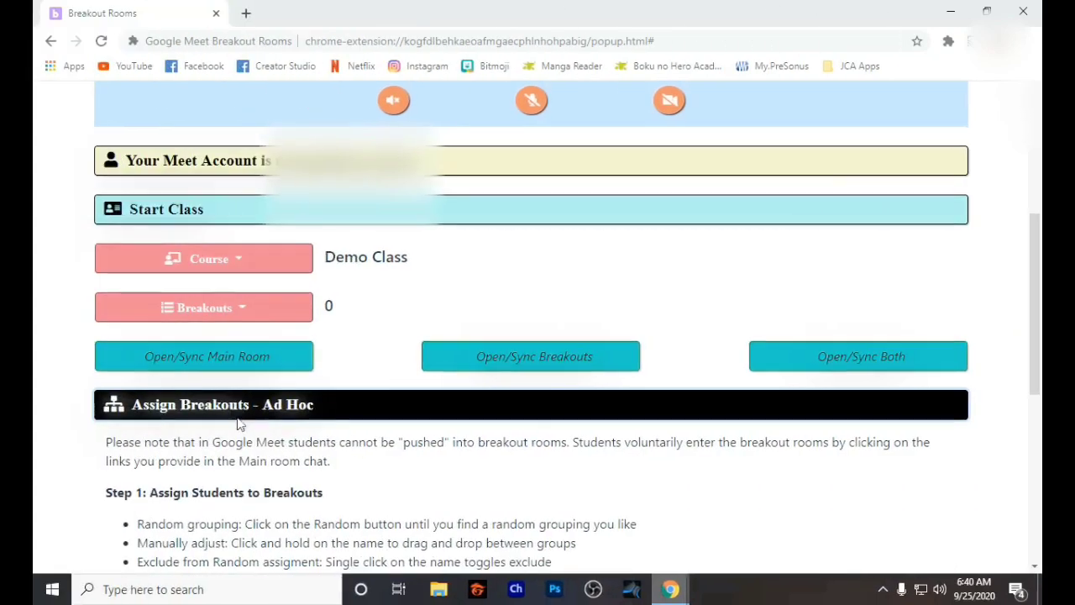
scroll(240, 416, down, 3)
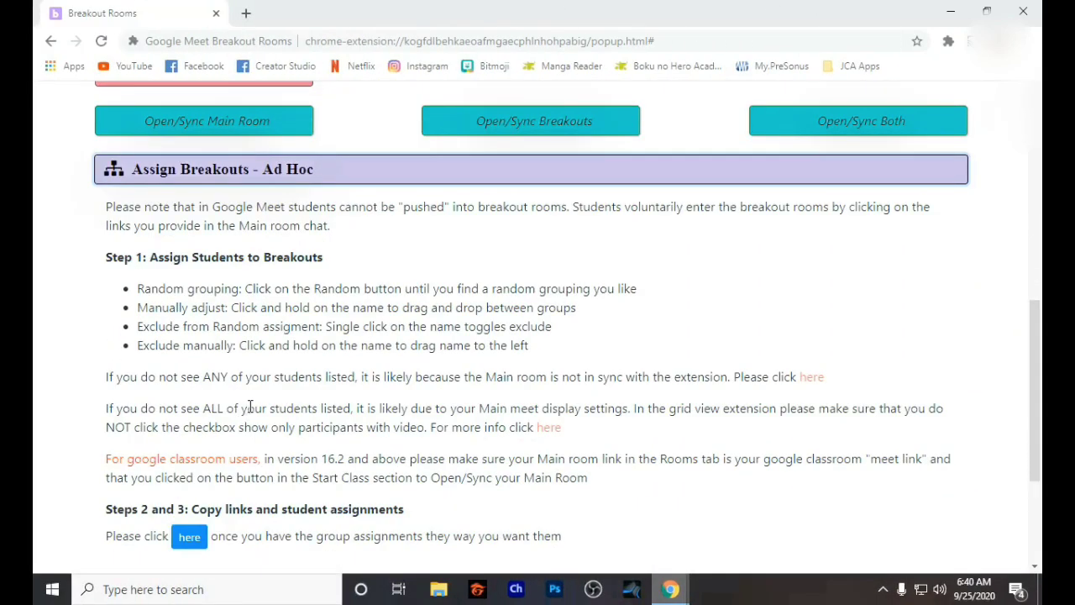
Expand the Assign Breakouts - Pre Assigned instructions and read through them.
scroll(252, 403, down, 1)
scroll(265, 400, down, 2)
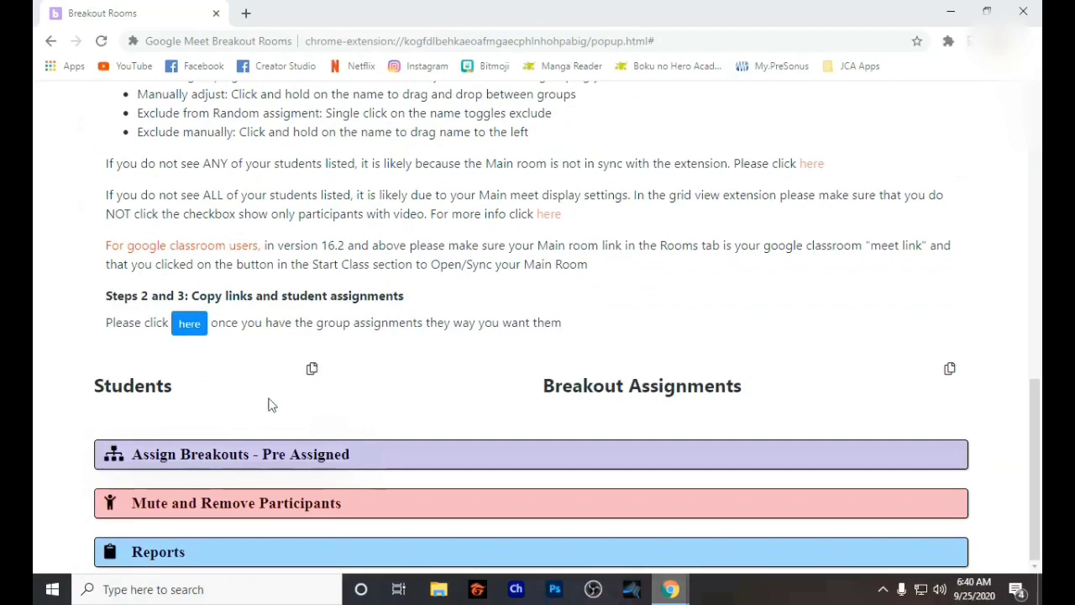
click(249, 455)
scroll(242, 446, down, 2)
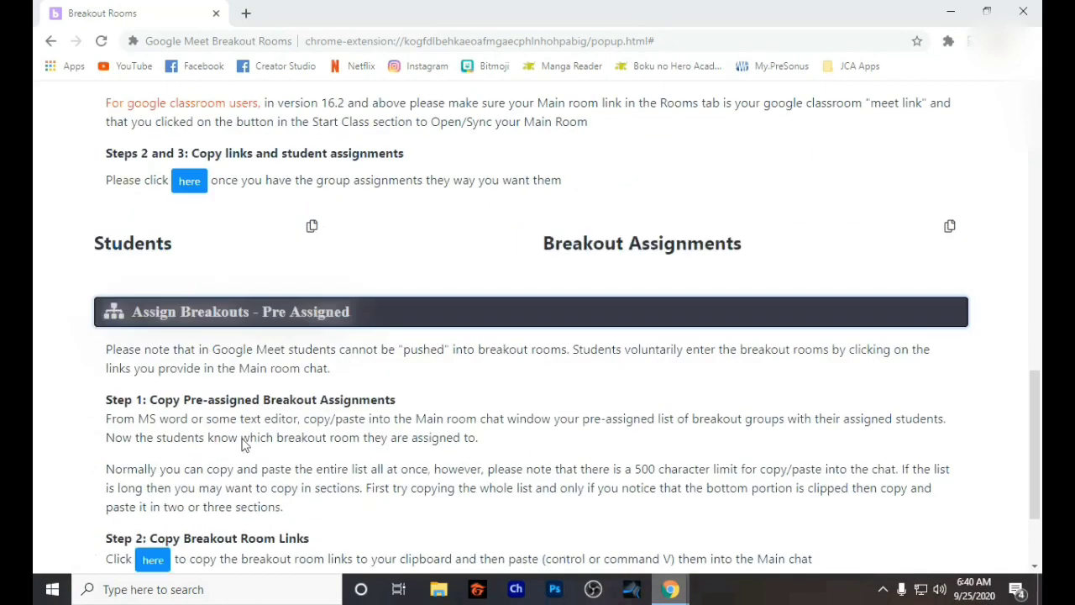
scroll(244, 439, down, 1)
scroll(244, 435, down, 1)
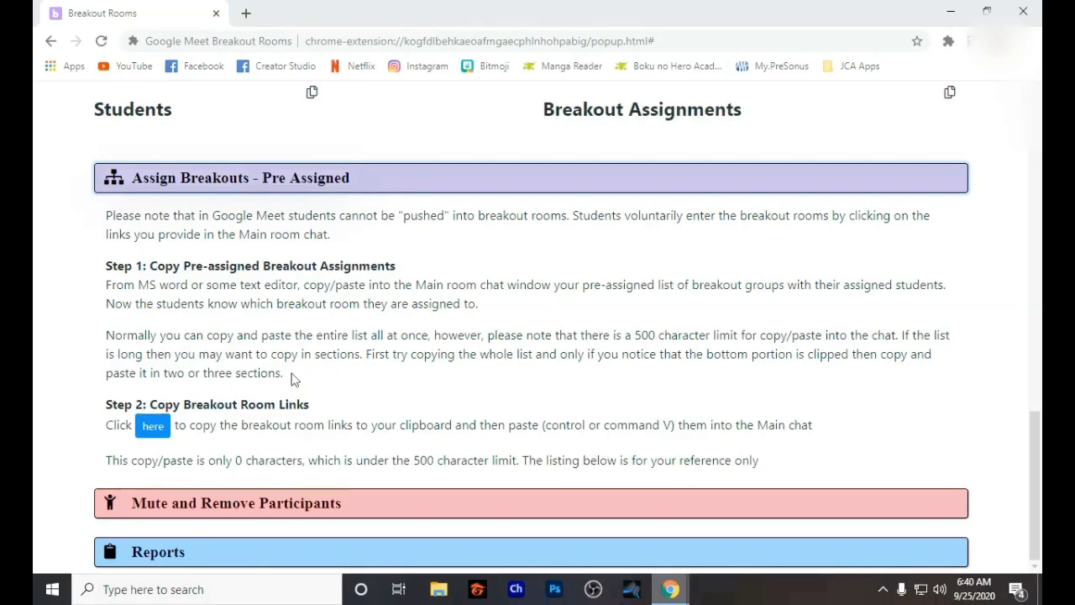
scroll(262, 374, up, 6)
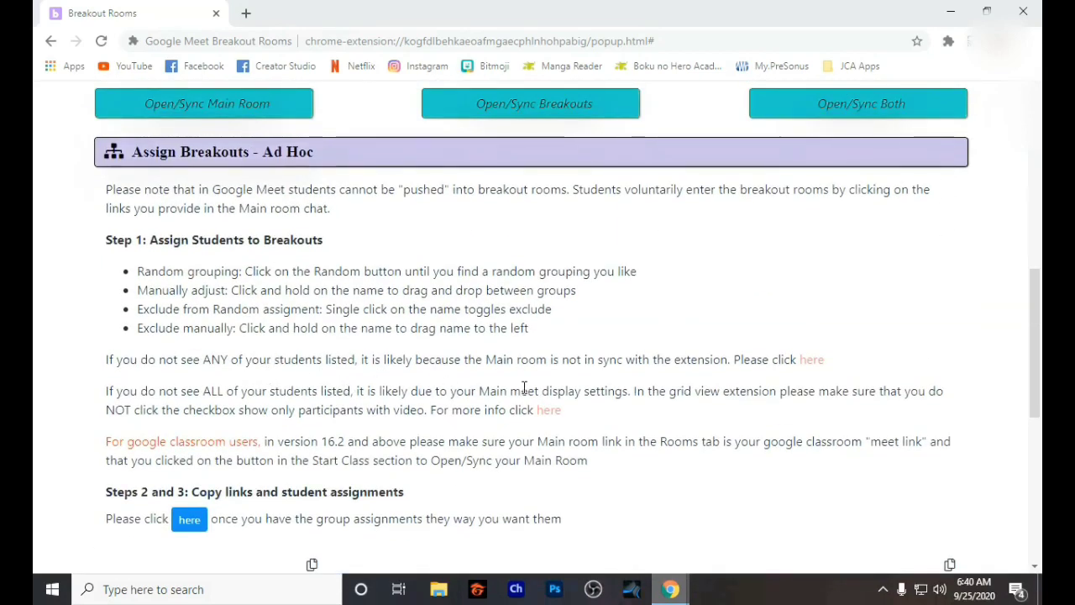
Highlight the missing-students note and open its 'here' help on syncing with the Main room.
drag(309, 395, 637, 444)
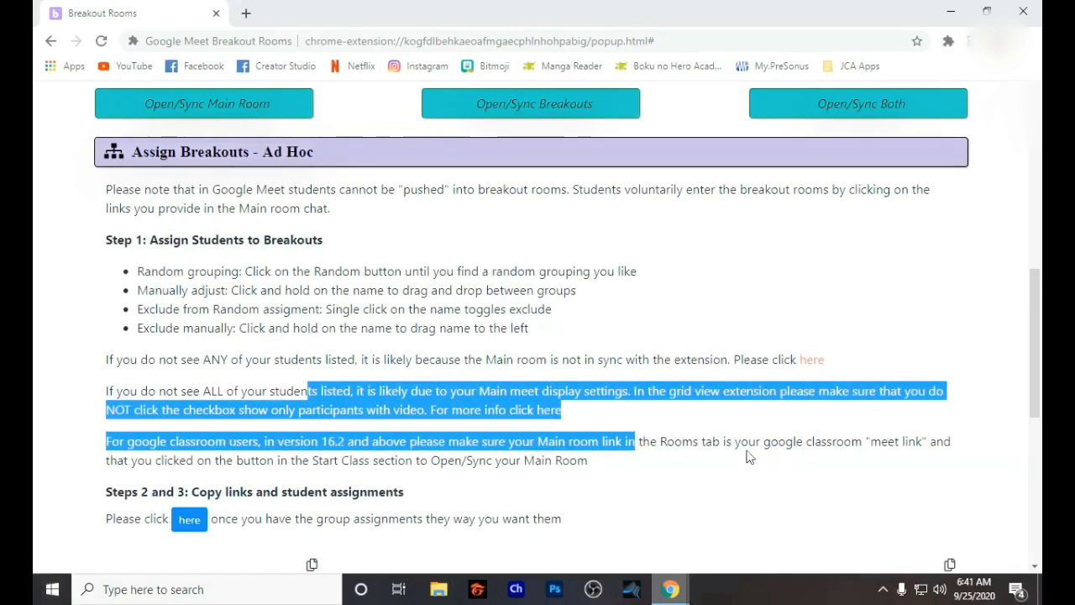
click(663, 425)
drag(178, 359, 684, 360)
click(763, 410)
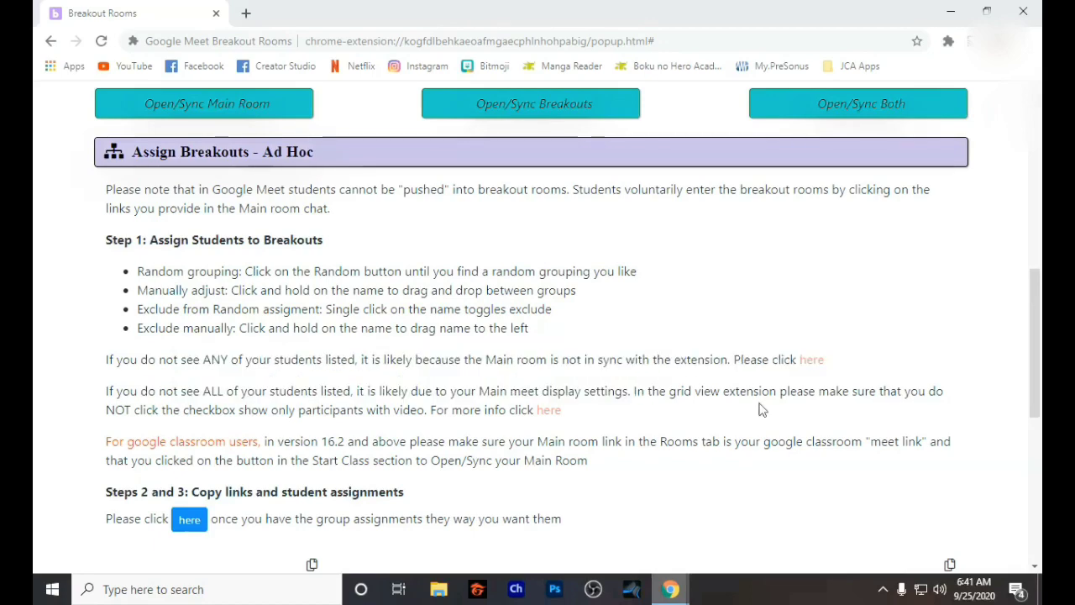
click(811, 359)
scroll(483, 258, down, 2)
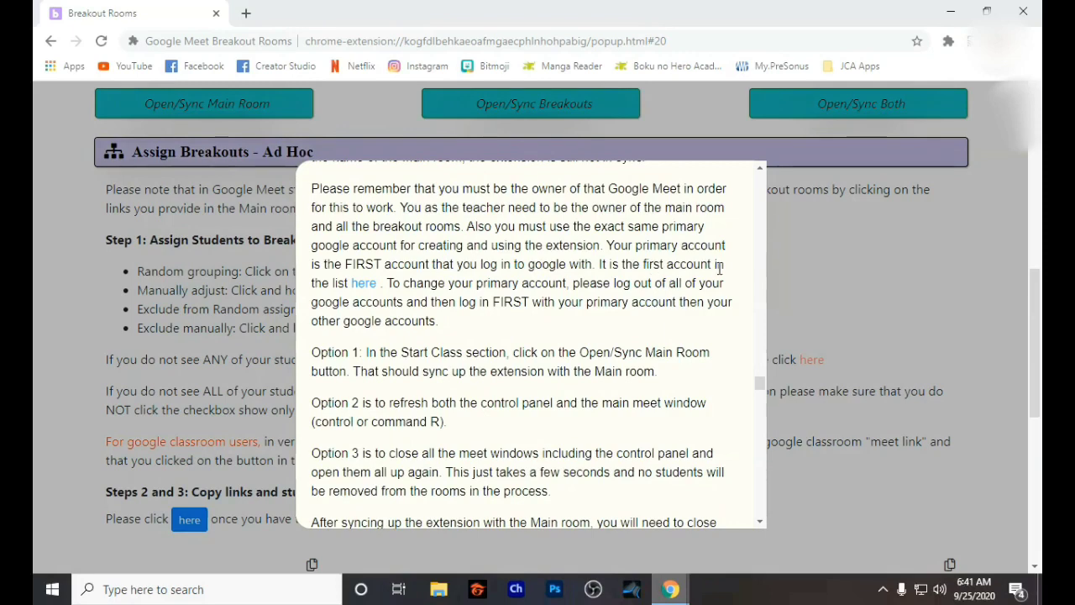
drag(667, 264, 725, 286)
click(531, 335)
drag(403, 352, 598, 334)
scroll(562, 345, down, 2)
scroll(516, 346, down, 3)
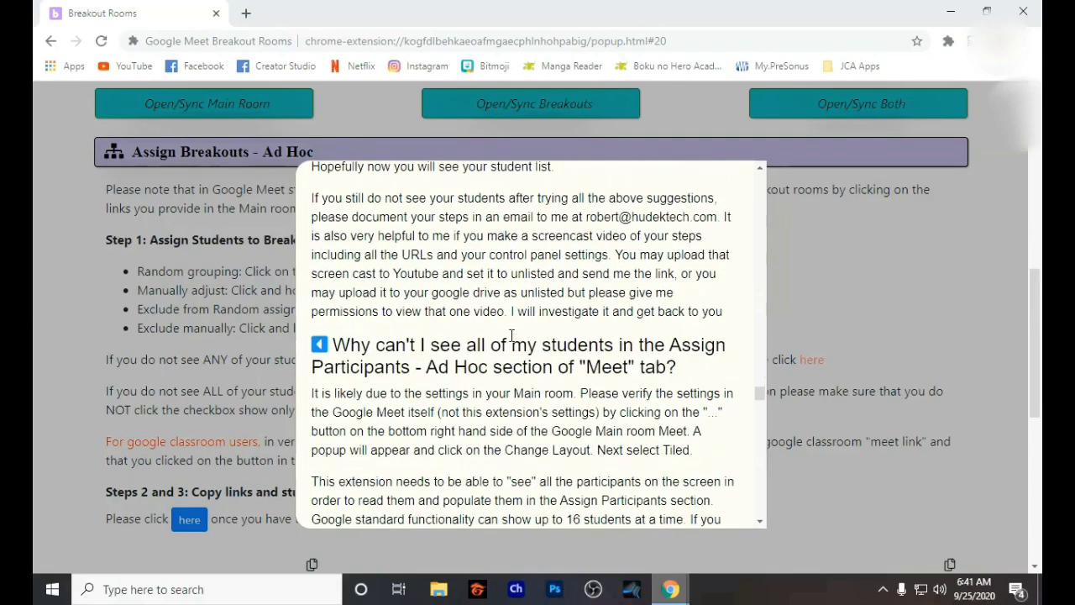
scroll(529, 311, up, 2)
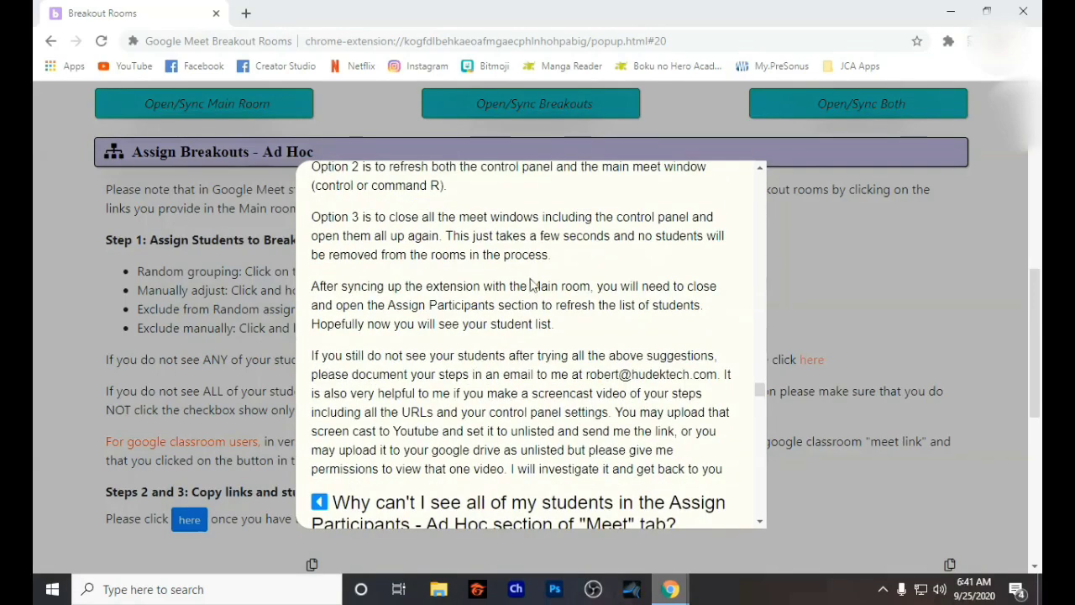
scroll(531, 286, up, 3)
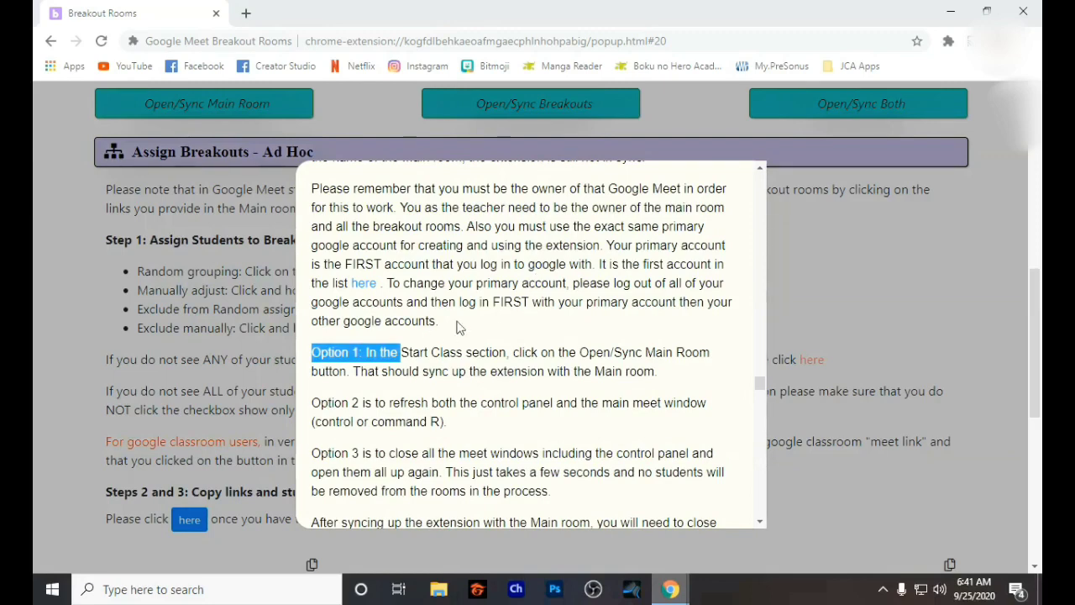
scroll(516, 315, down, 4)
scroll(580, 345, up, 2)
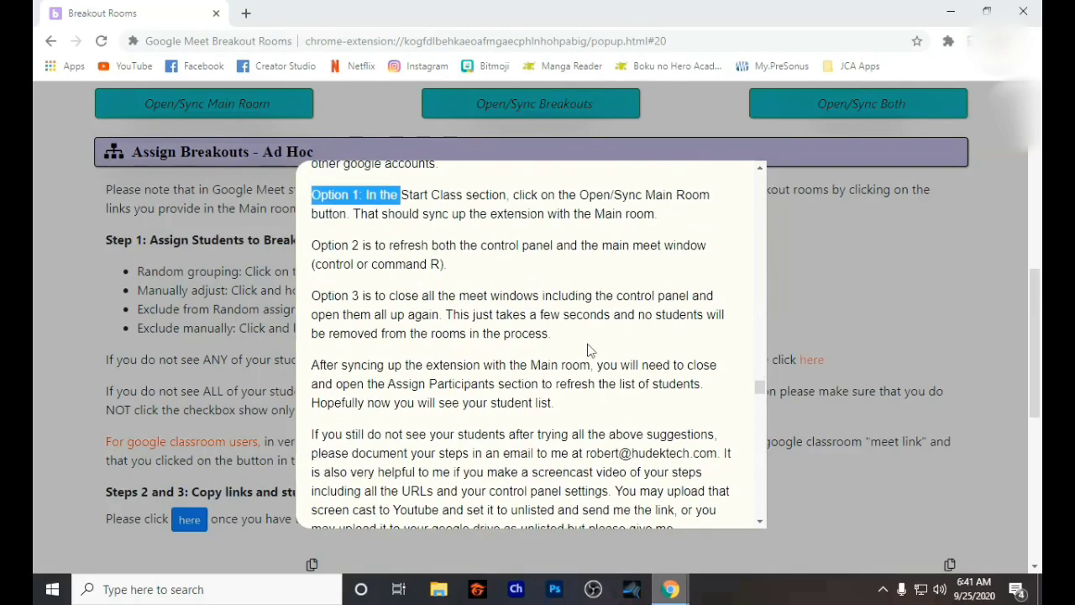
Close the sync help popup and briefly check the installed Extensions list.
click(806, 333)
click(948, 41)
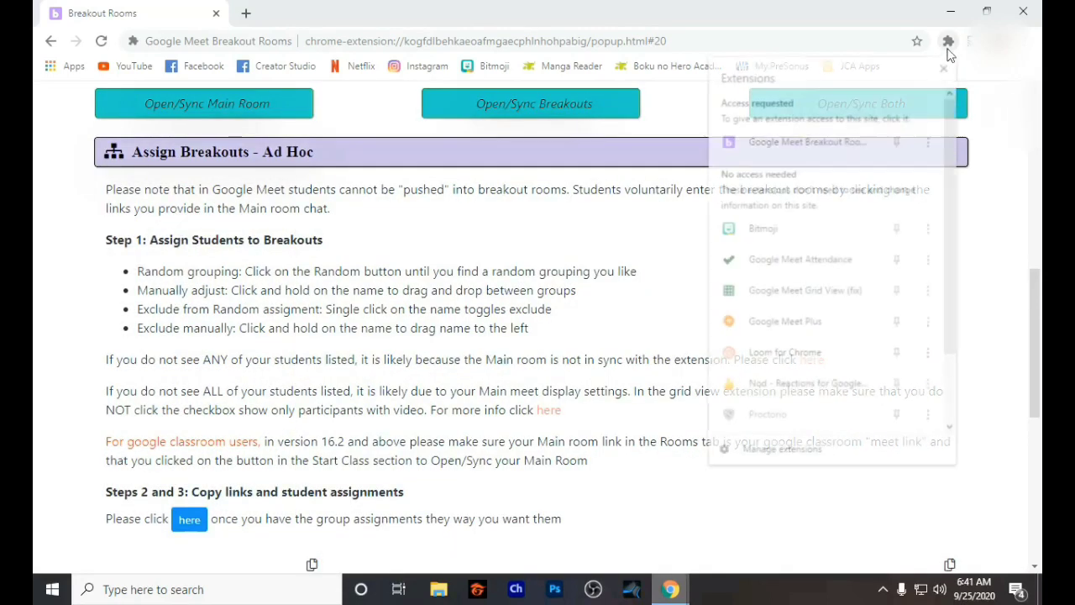
scroll(812, 401, down, 2)
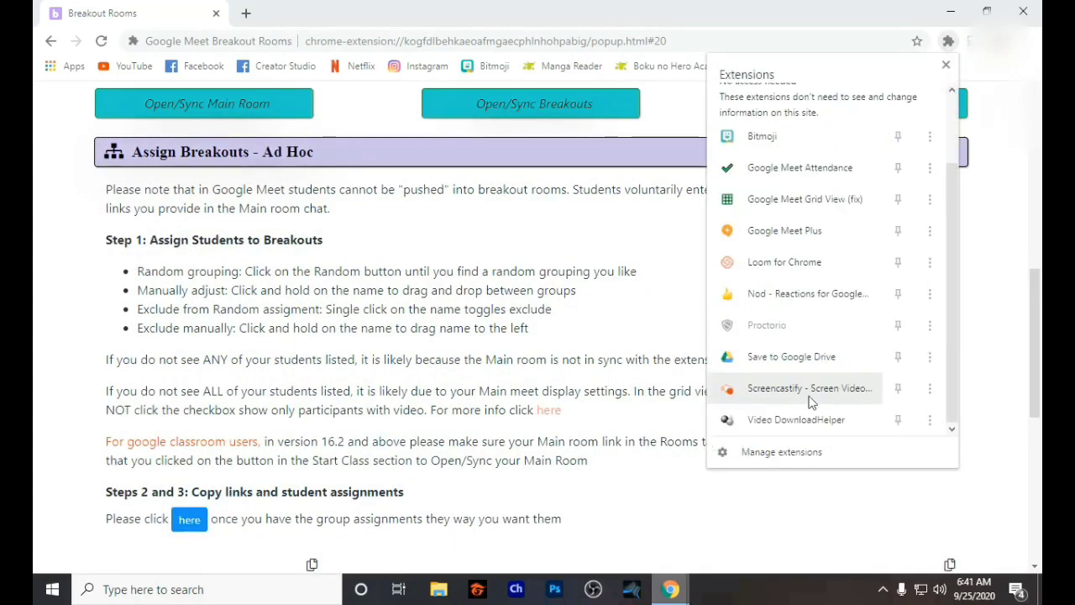
click(665, 463)
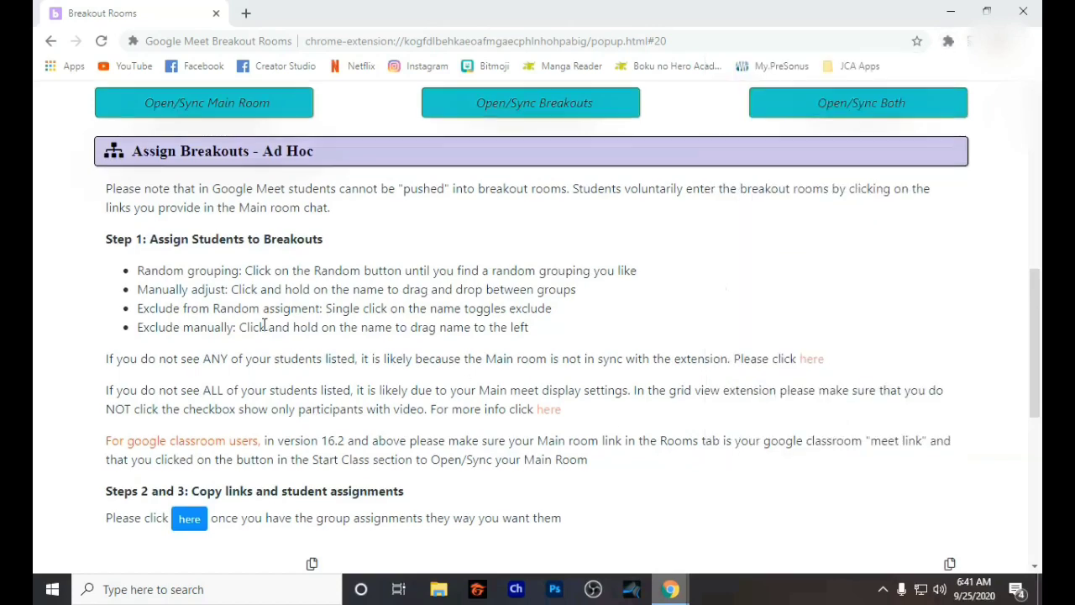
scroll(283, 330, down, 3)
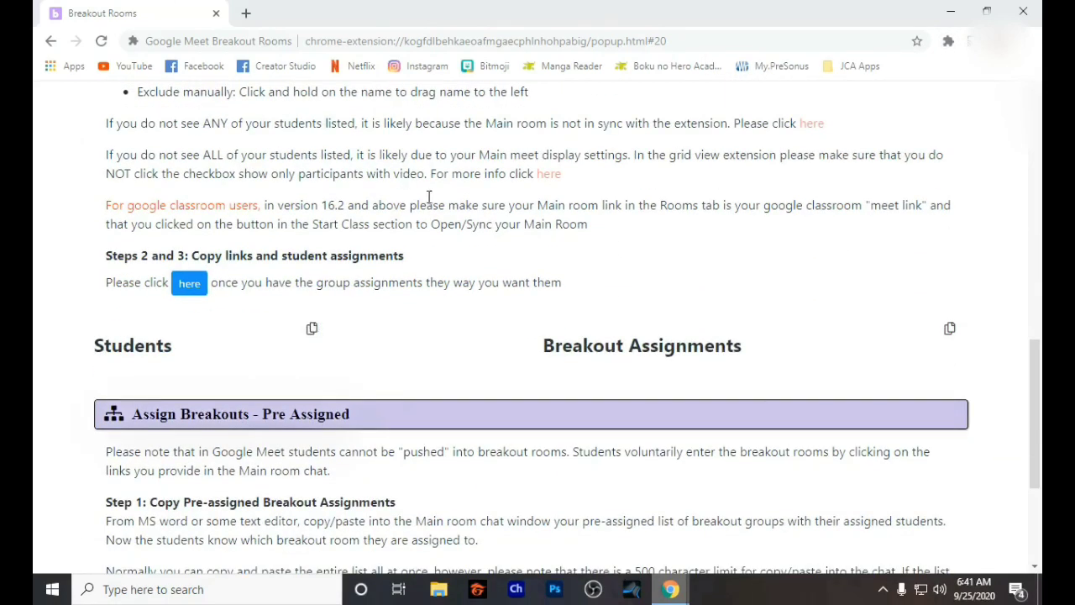
Highlight the group-link copying steps and the Google Classroom users note.
drag(285, 283, 559, 310)
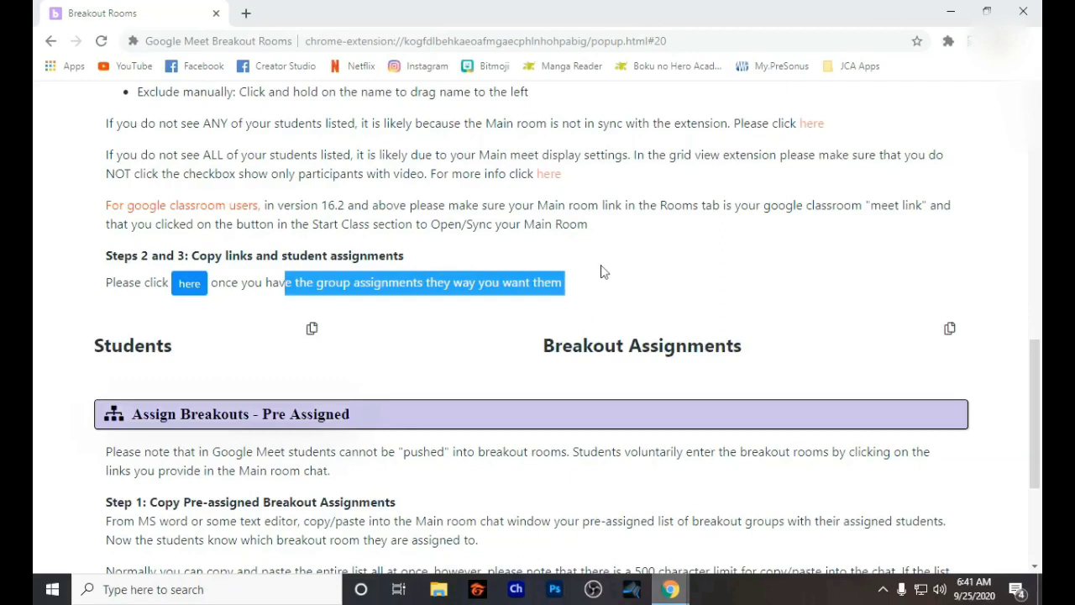
triple_click(602, 271)
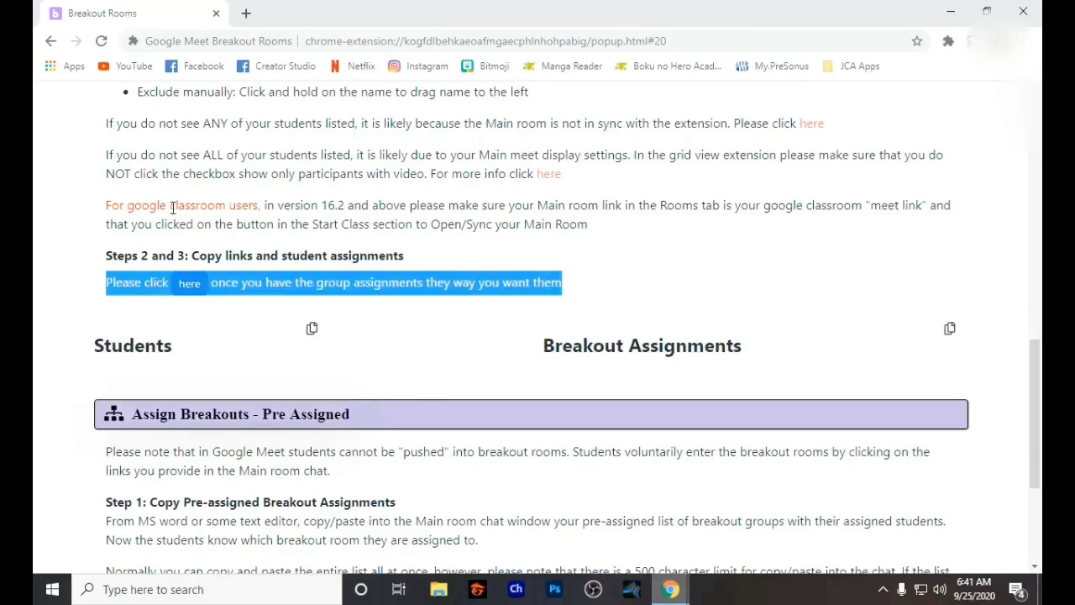
drag(106, 207, 679, 236)
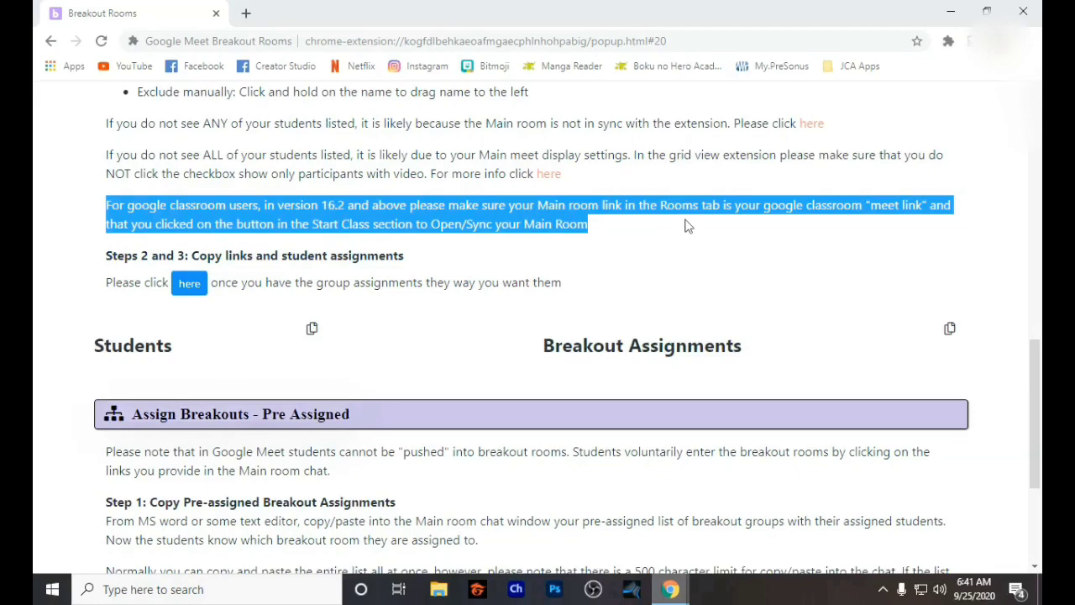
scroll(611, 315, down, 3)
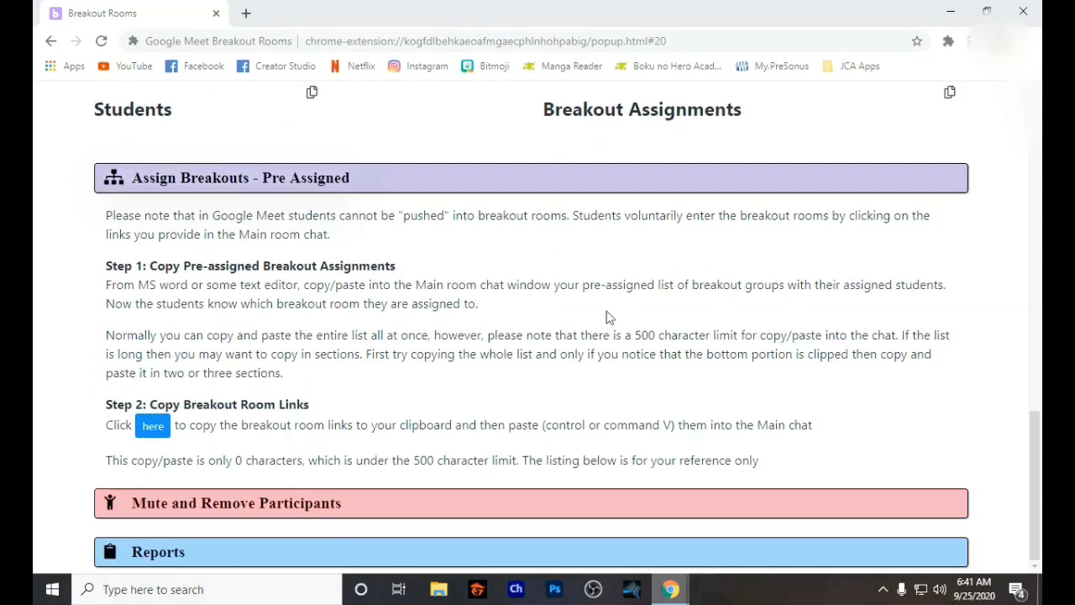
scroll(588, 286, up, 3)
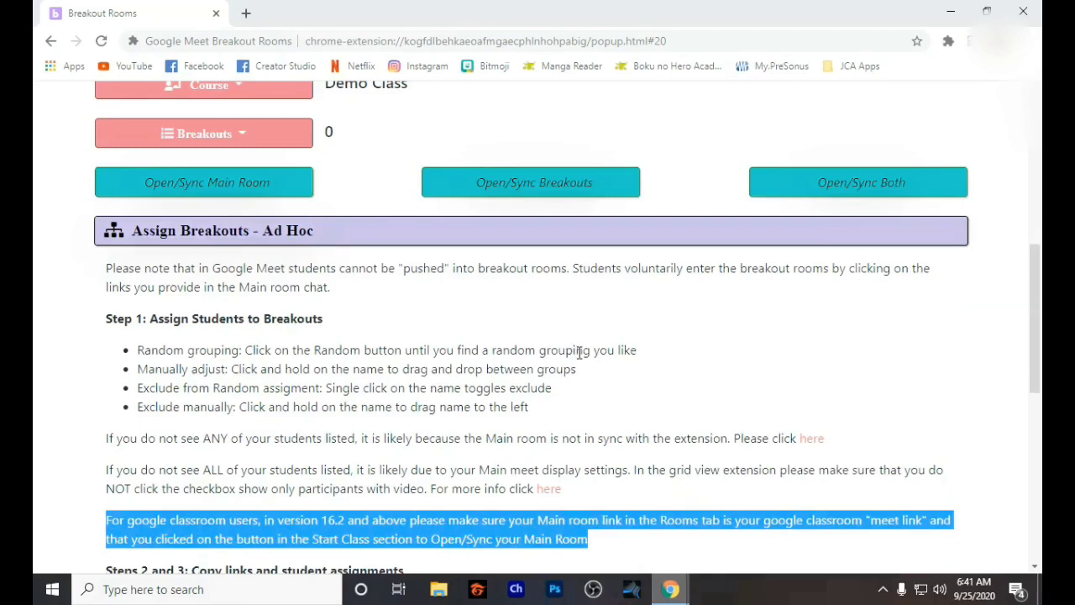
Open the no-students help and follow its link for changing the primary account.
click(813, 439)
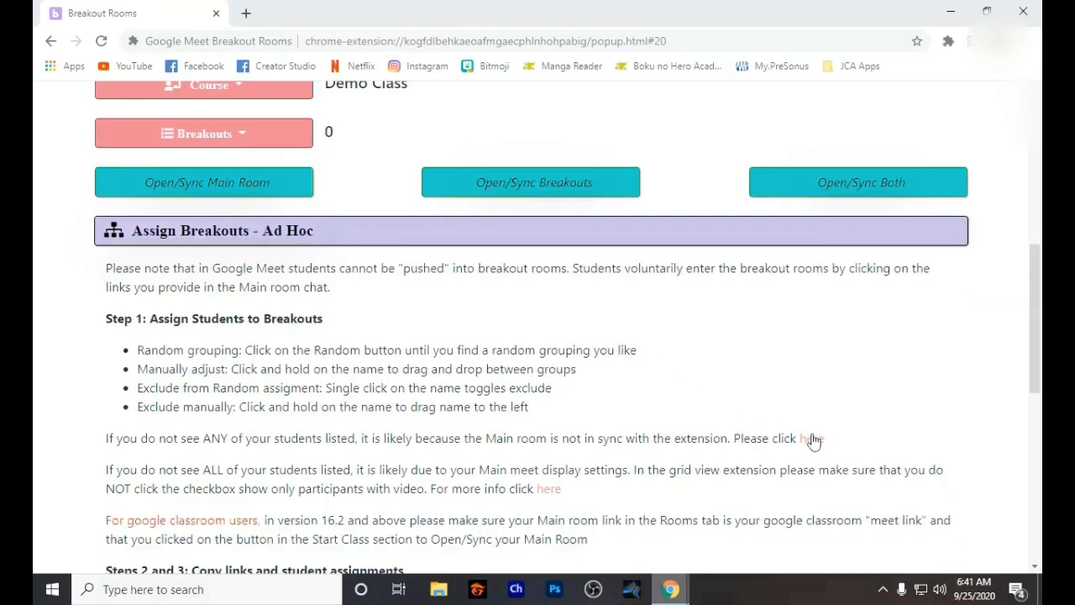
scroll(475, 382, down, 2)
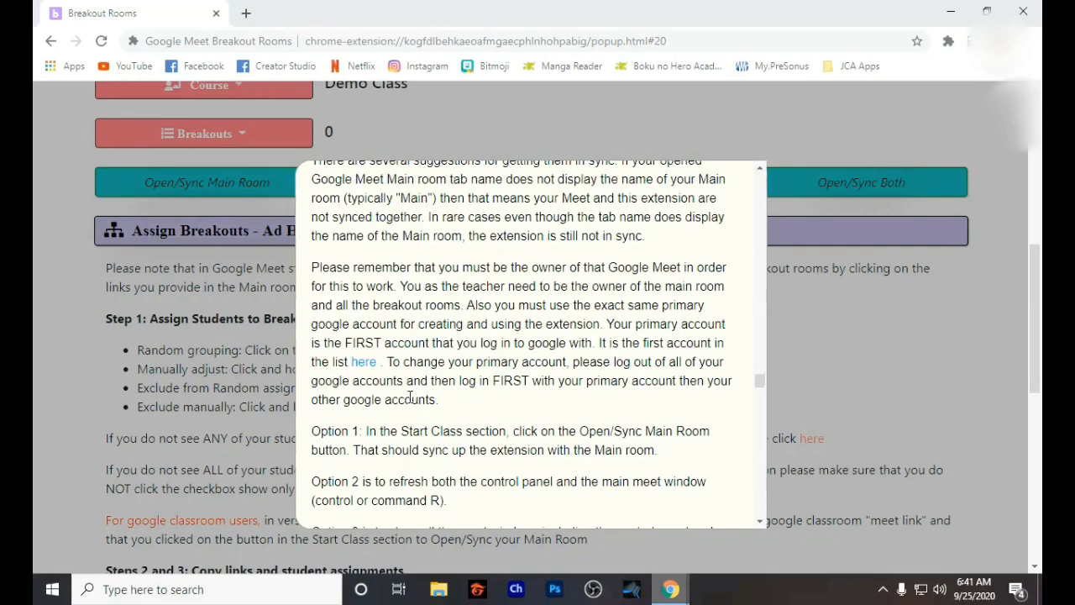
click(361, 363)
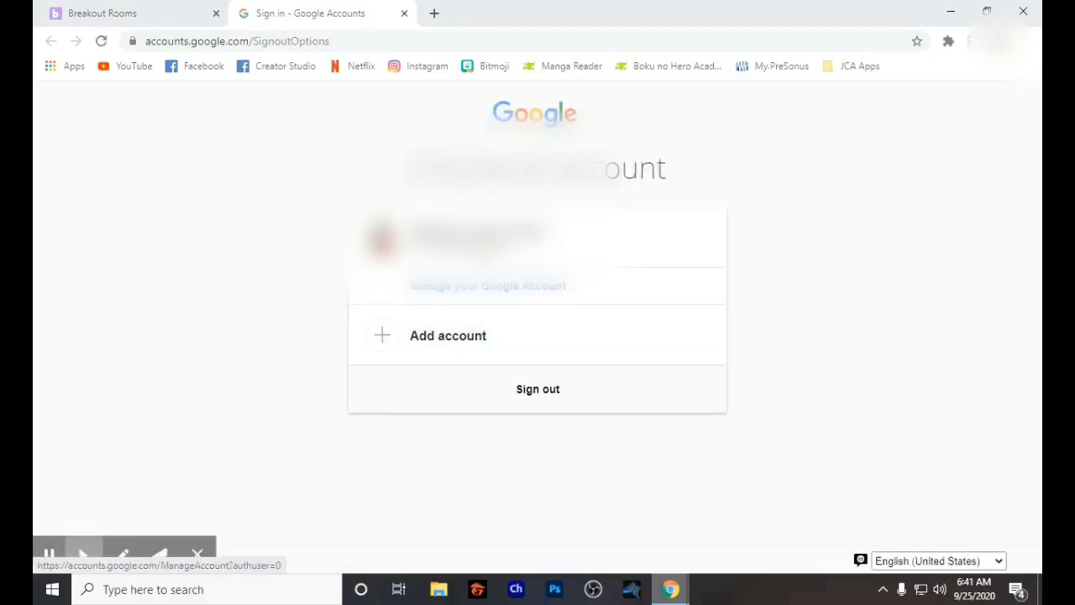
Open Manage your Google Account and scroll through the signed-in account's apps.
click(483, 286)
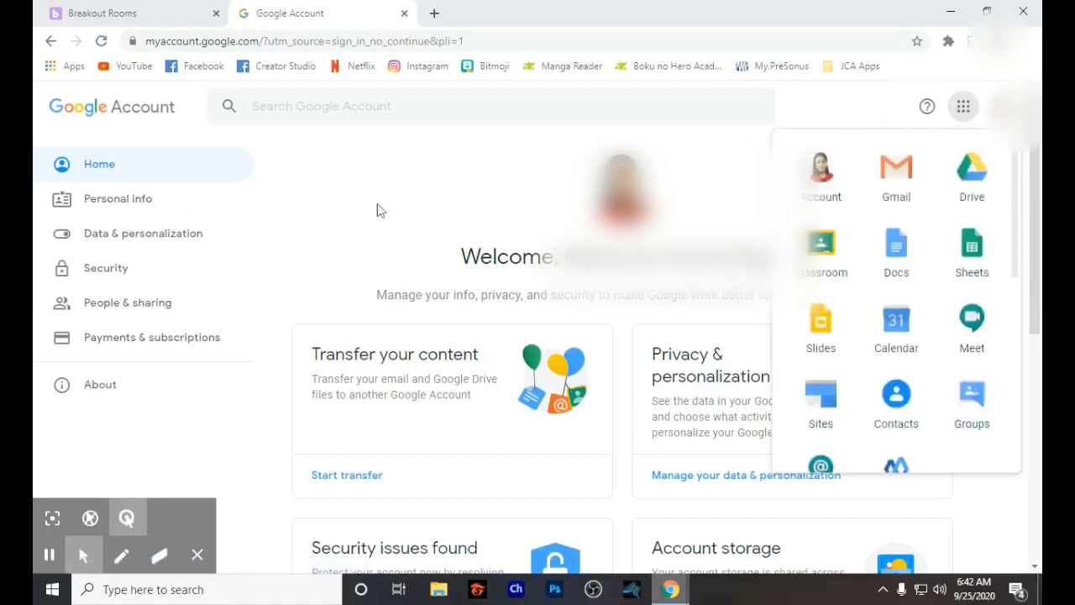
scroll(377, 209, down, 2)
scroll(884, 346, down, 5)
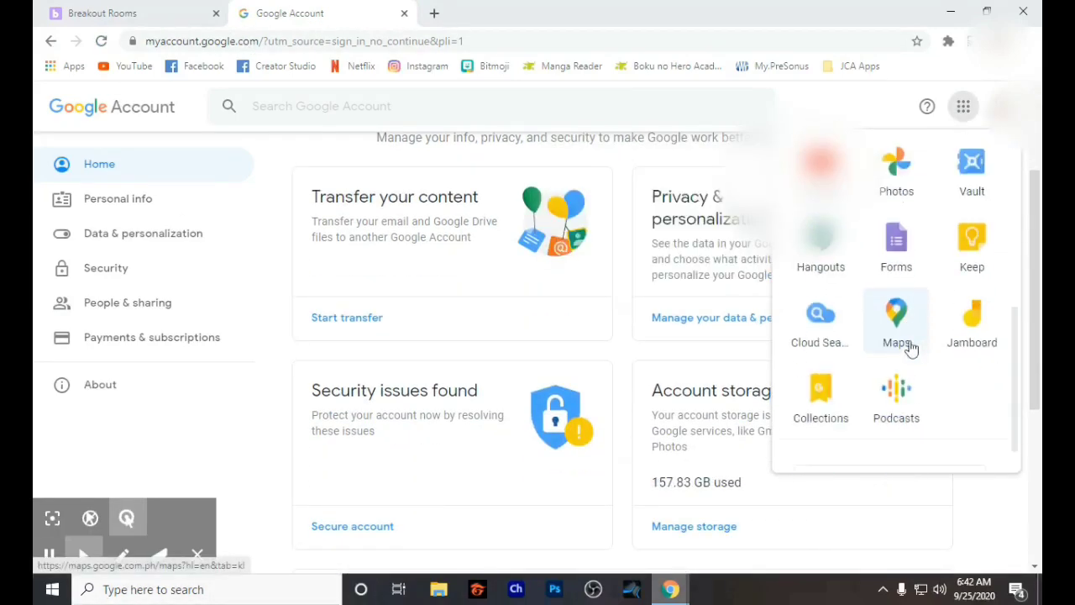
scroll(886, 346, up, 5)
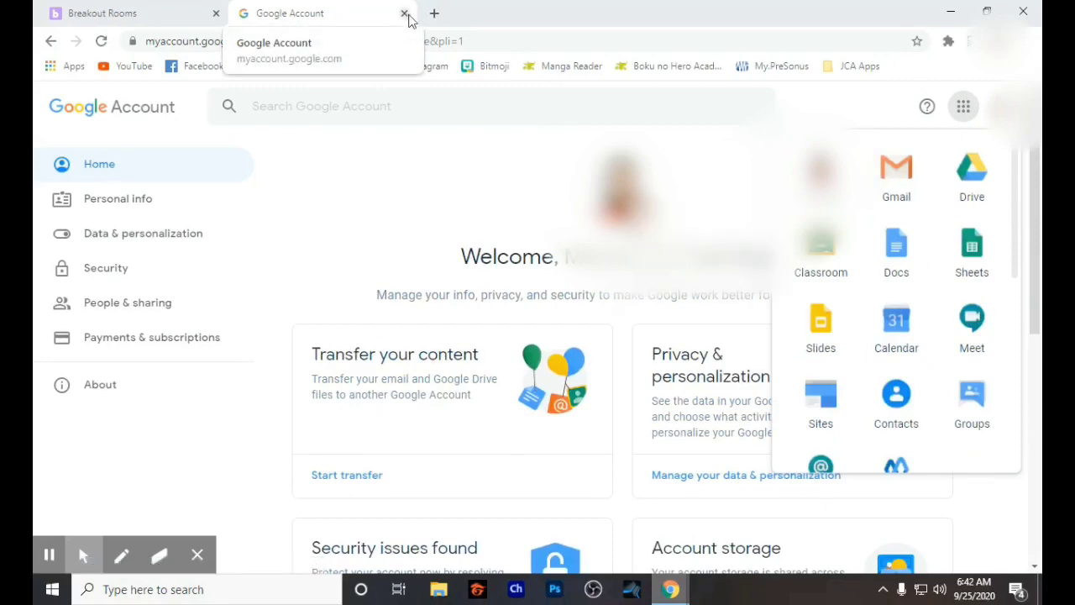
Close the Google Account tab, dismiss the sync help popup, and start a new tab.
click(404, 14)
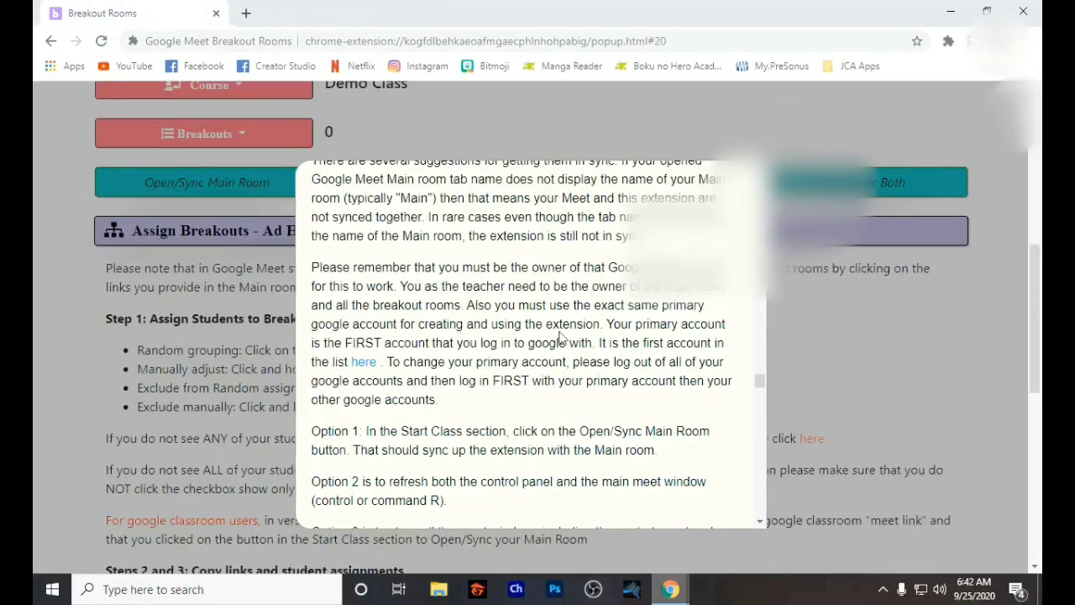
scroll(561, 336, down, 10)
scroll(791, 370, up, 5)
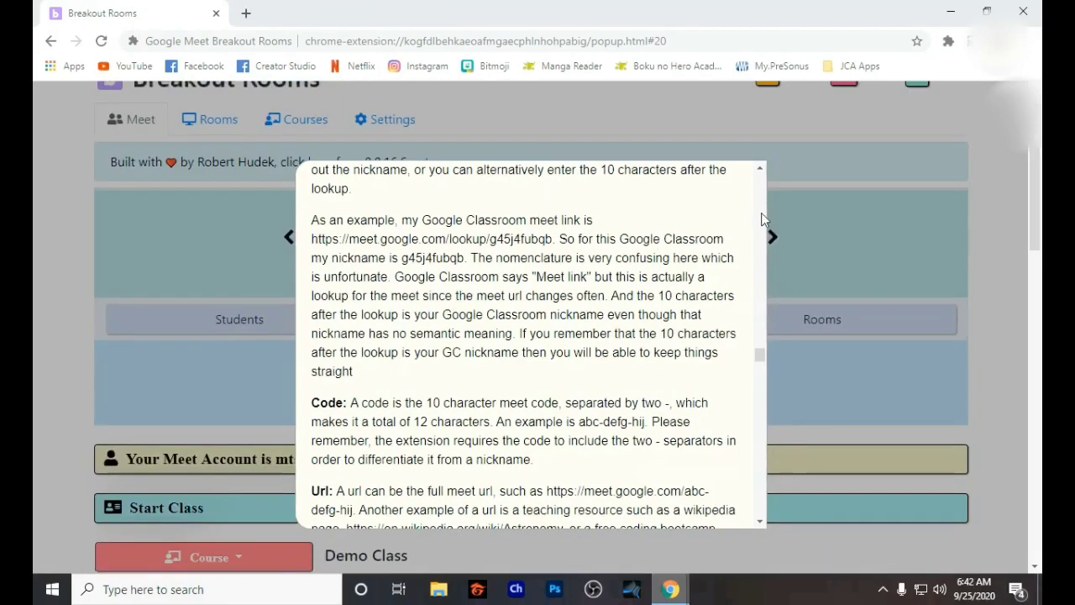
click(880, 228)
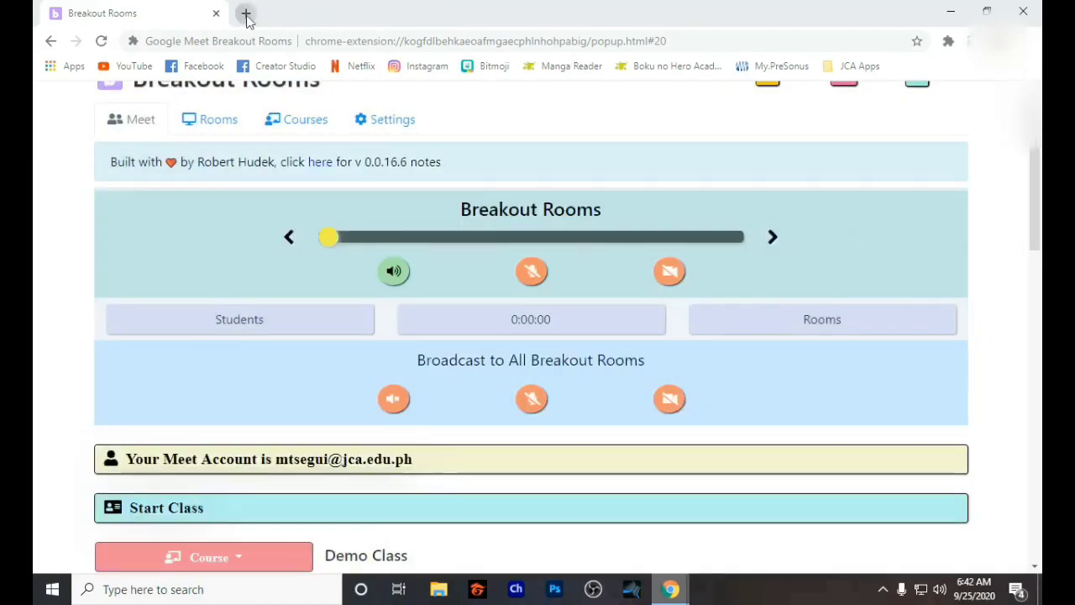
click(246, 13)
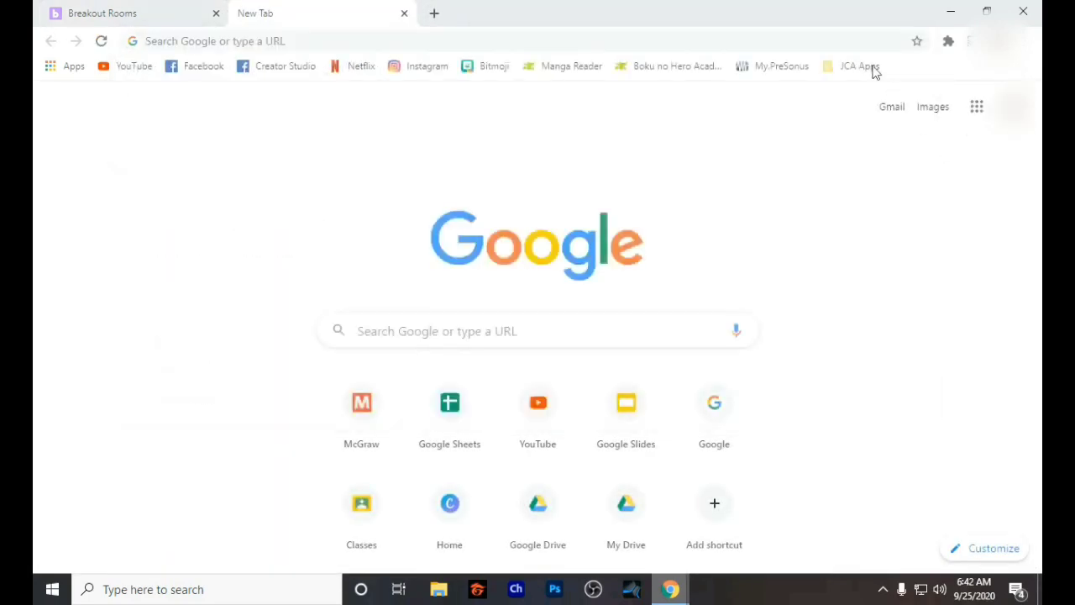
Open Google Classroom from the JCA Apps bookmark folder and scroll the class cards.
click(860, 66)
click(792, 235)
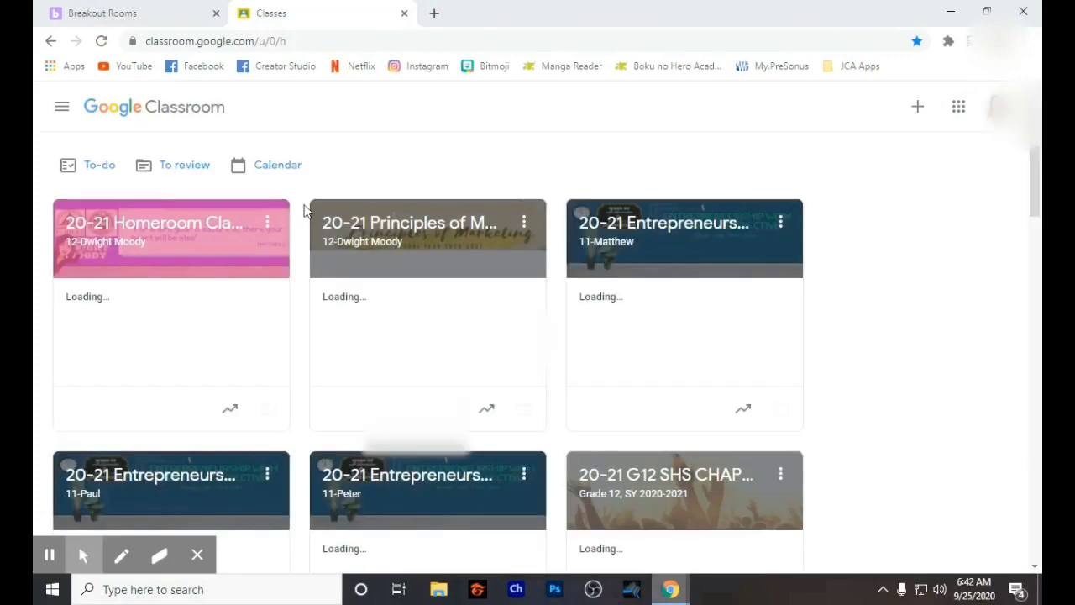
scroll(305, 252, down, 3)
scroll(304, 254, down, 2)
scroll(315, 243, down, 1)
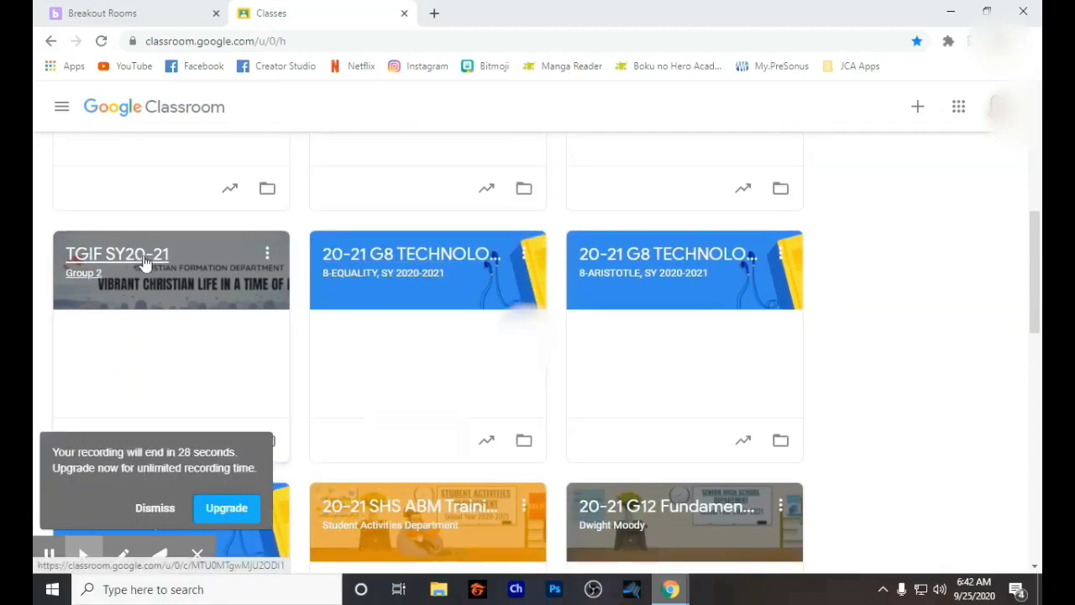
Switch between the Meet and Classroom windows, then open the TGIF SY20-21 class.
mouse_move(173, 523)
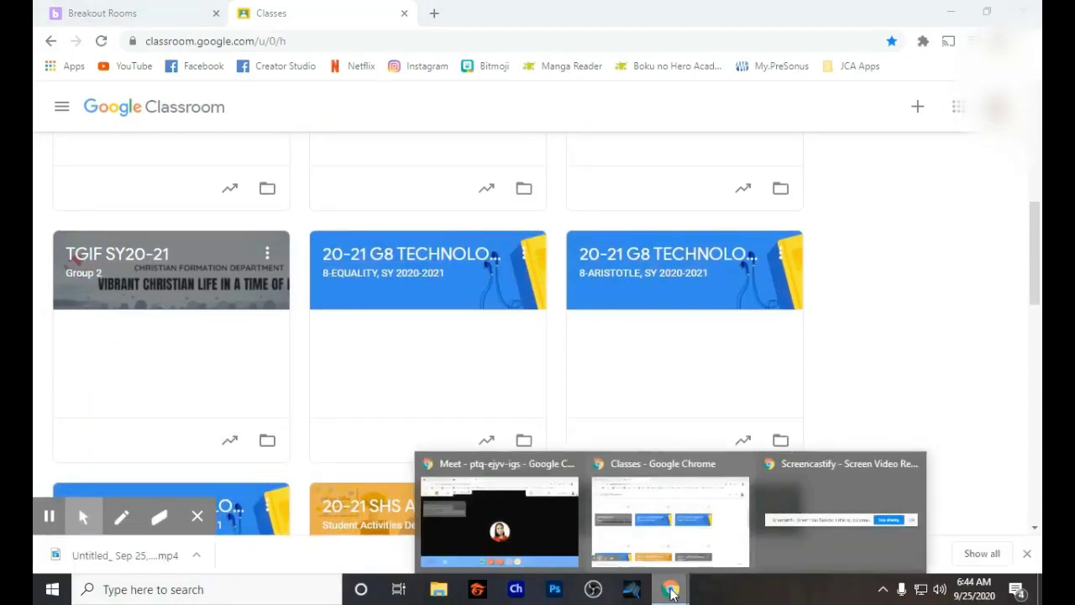
click(672, 592)
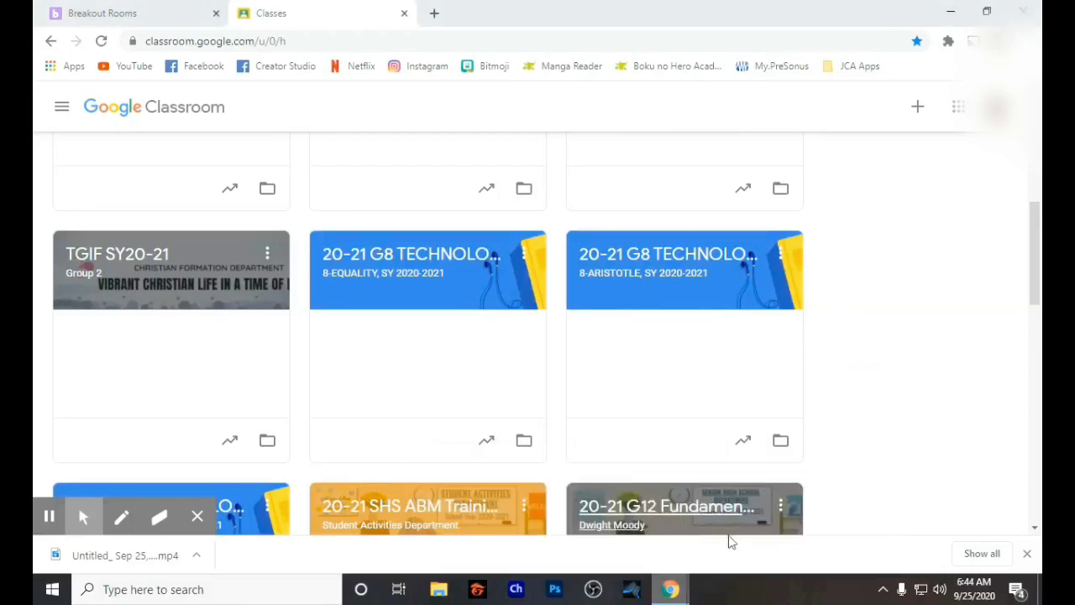
mouse_move(672, 592)
click(524, 528)
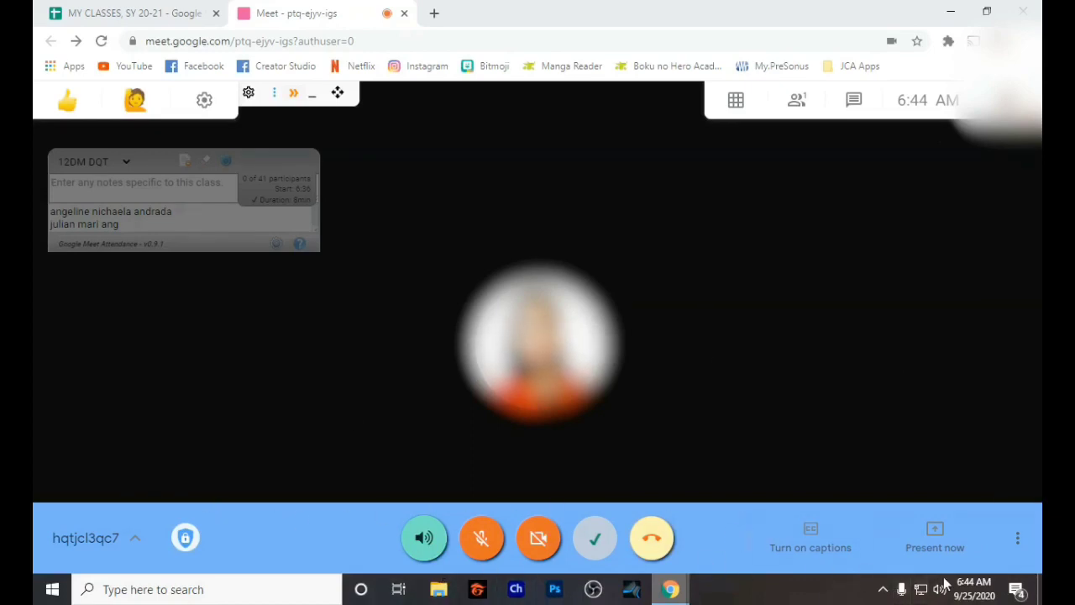
mouse_move(670, 589)
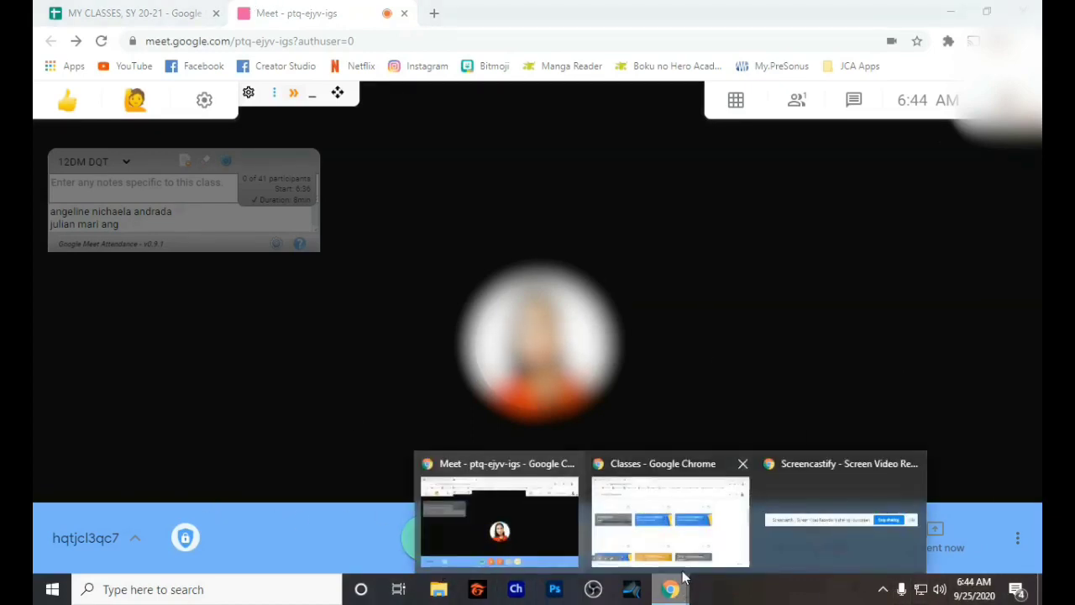
click(693, 538)
click(145, 271)
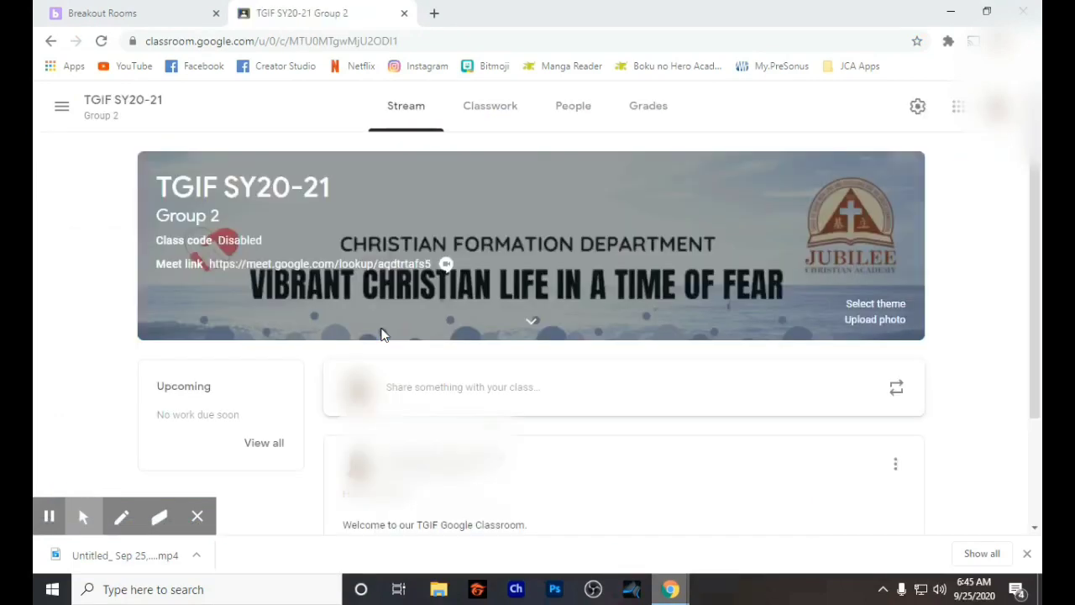
Copy the TGIF SY20-21 class's Meet link address and return to the Breakout Rooms tab.
right_click(374, 274)
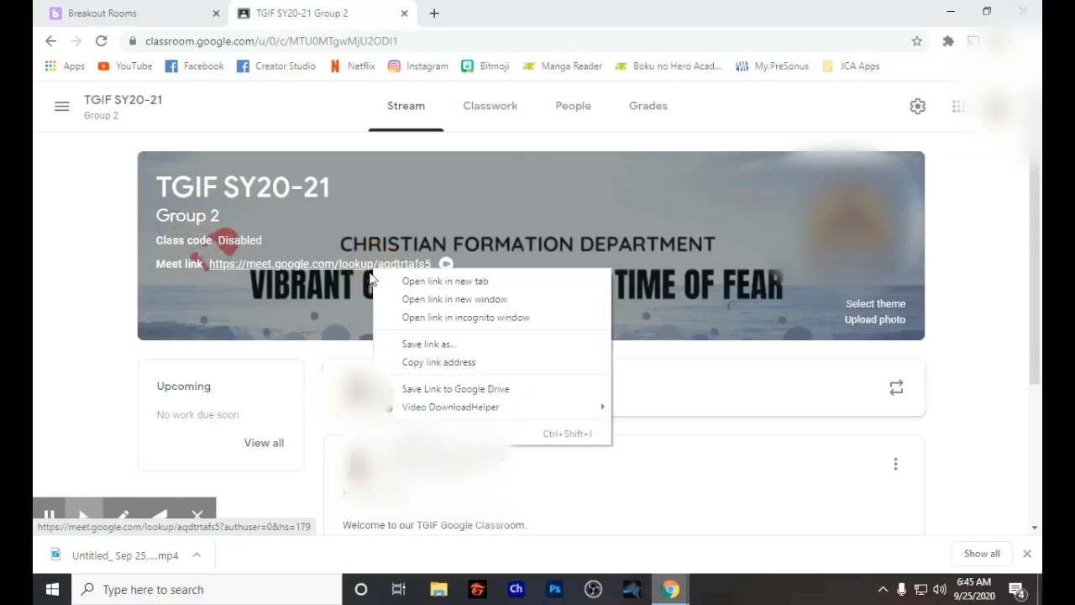
click(442, 364)
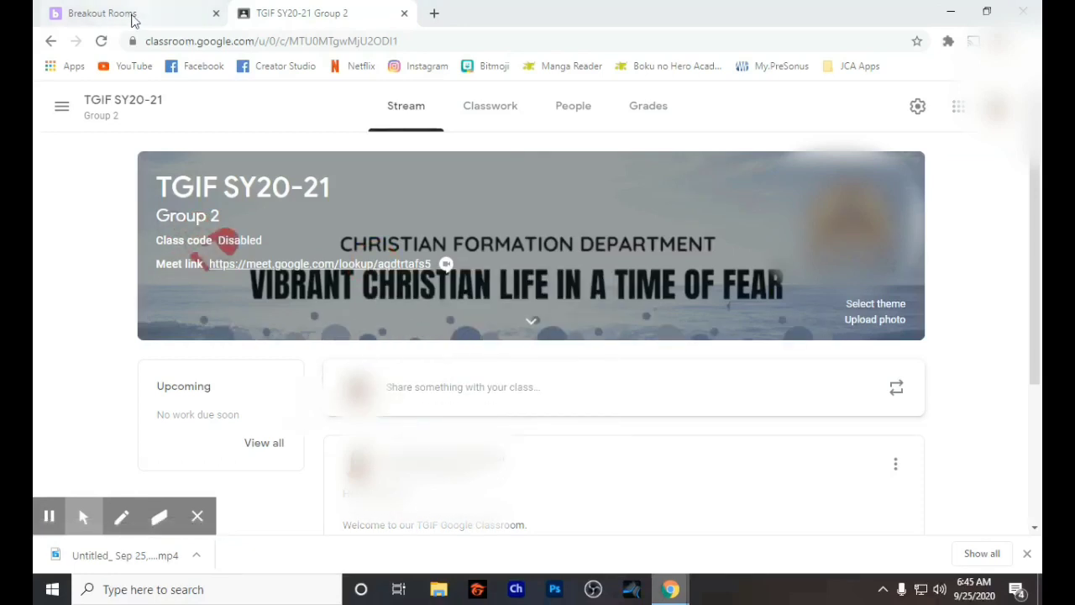
click(101, 13)
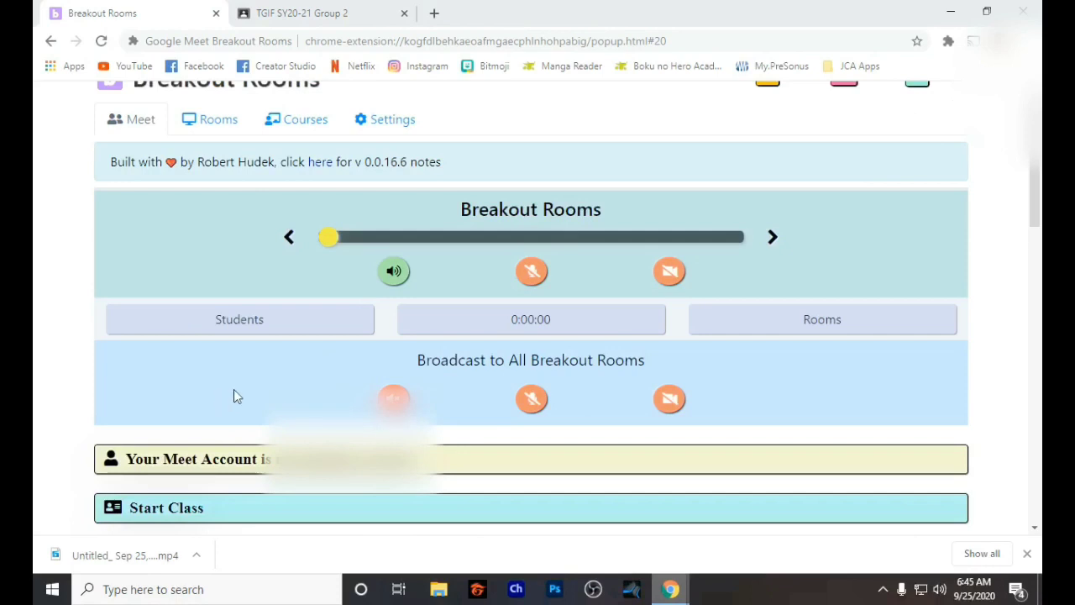
Paste the copied Meet link into the Main room and add a breakout room named Group 1.
click(217, 122)
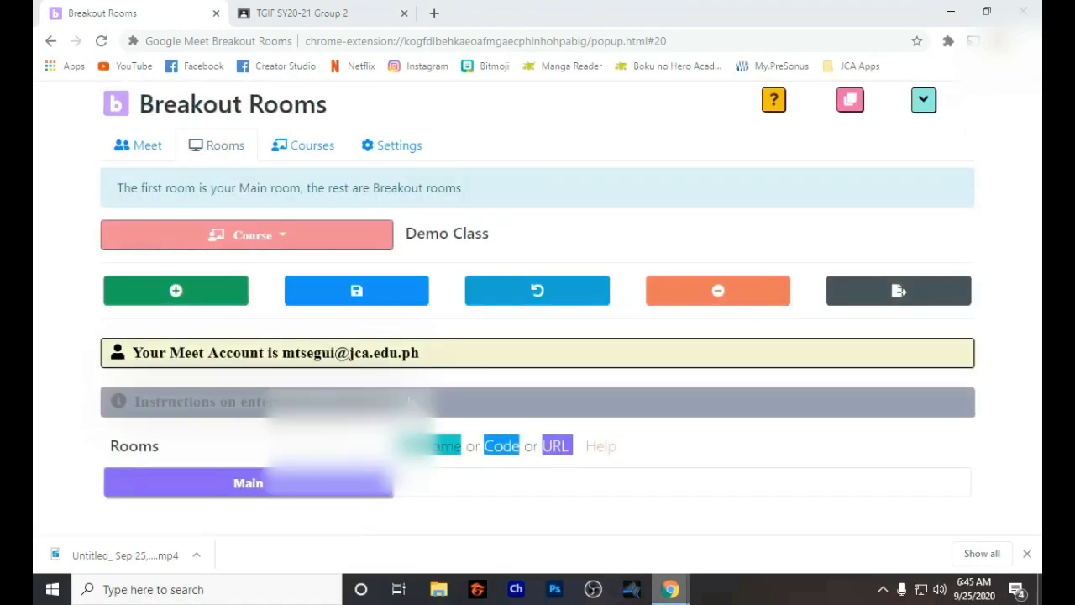
click(425, 494)
key(ctrl+v)
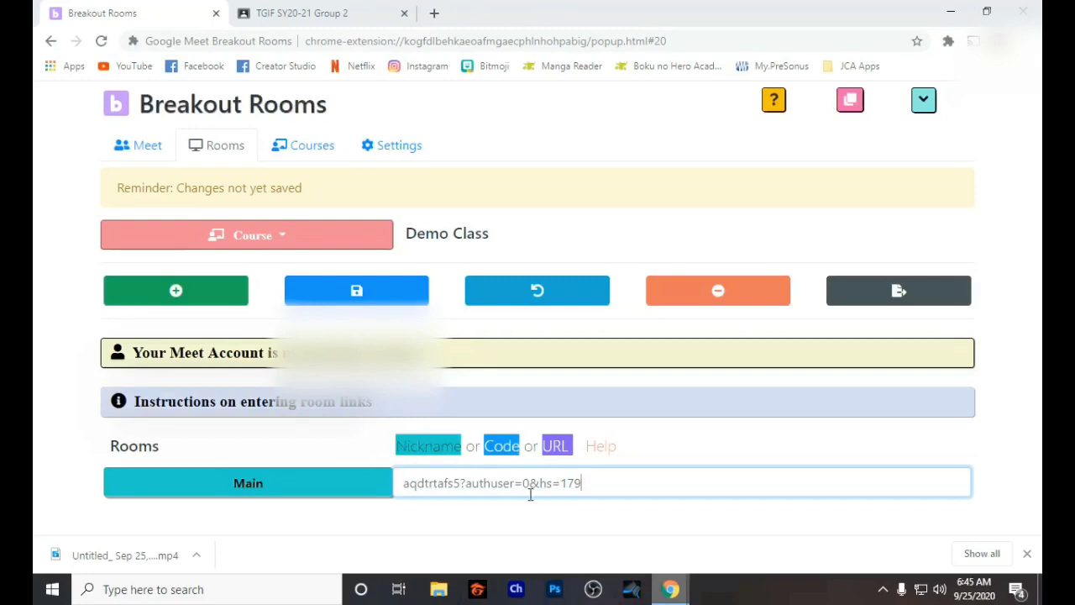
click(199, 294)
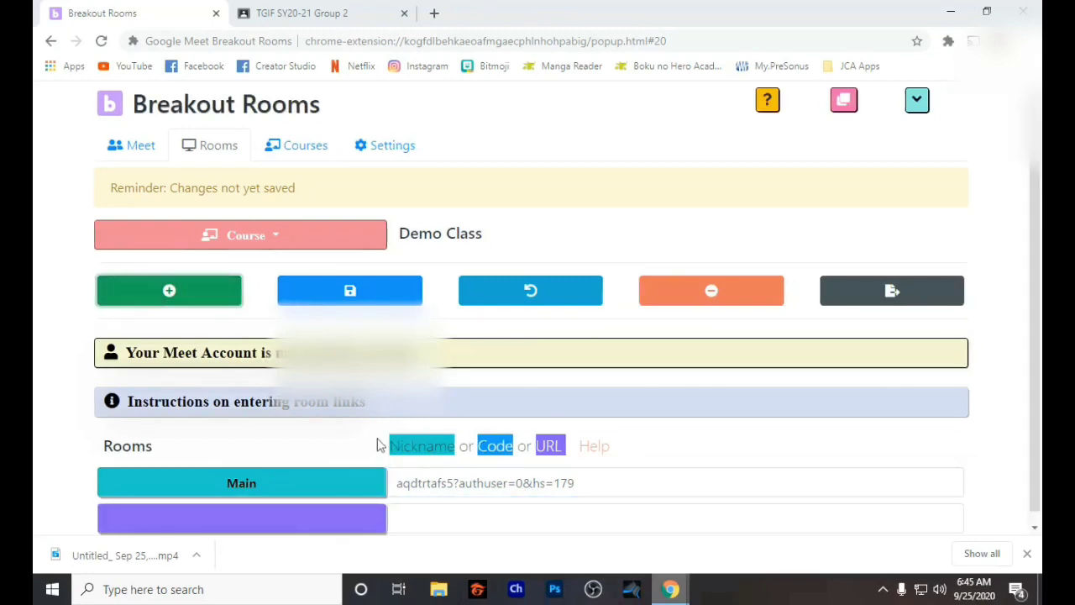
click(309, 510)
text(Group 1)
key(Tab)
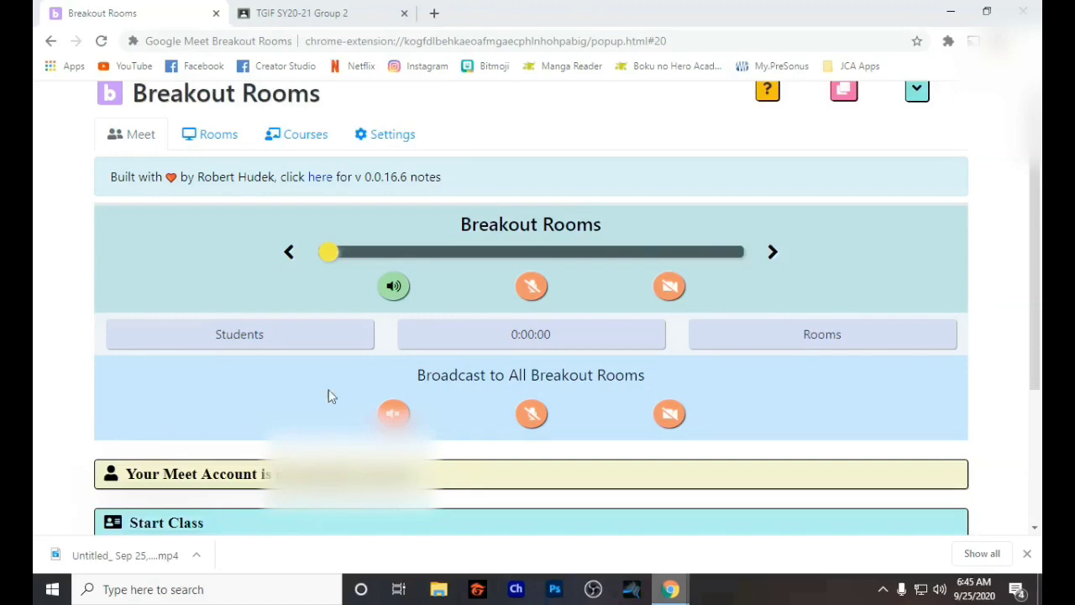
Return to the Rooms section and select the Main room's empty link field again.
scroll(328, 397, down, 3)
scroll(233, 291, up, 3)
click(203, 150)
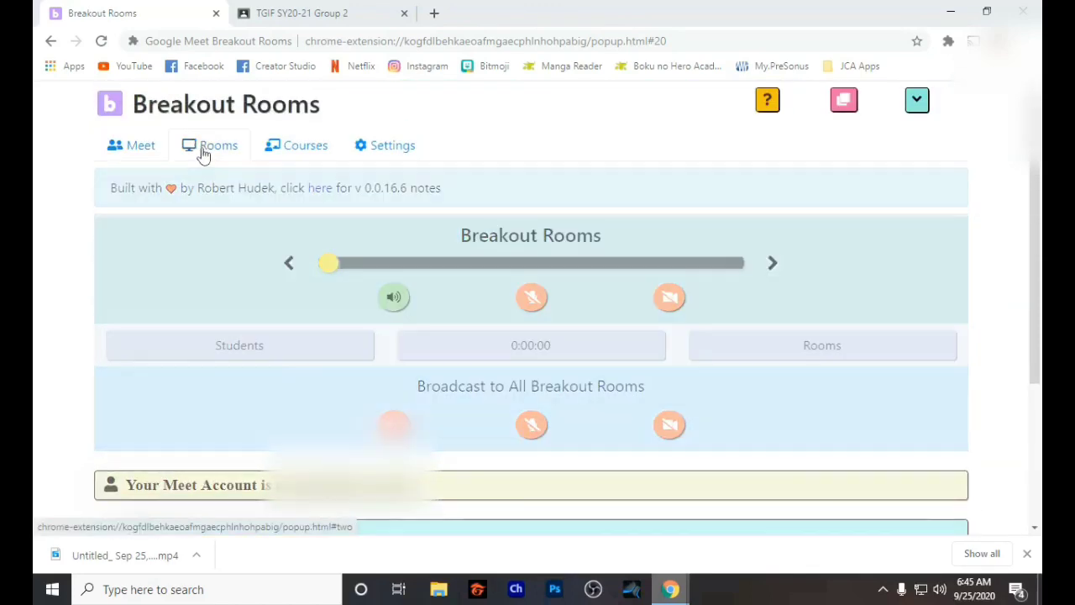
click(429, 483)
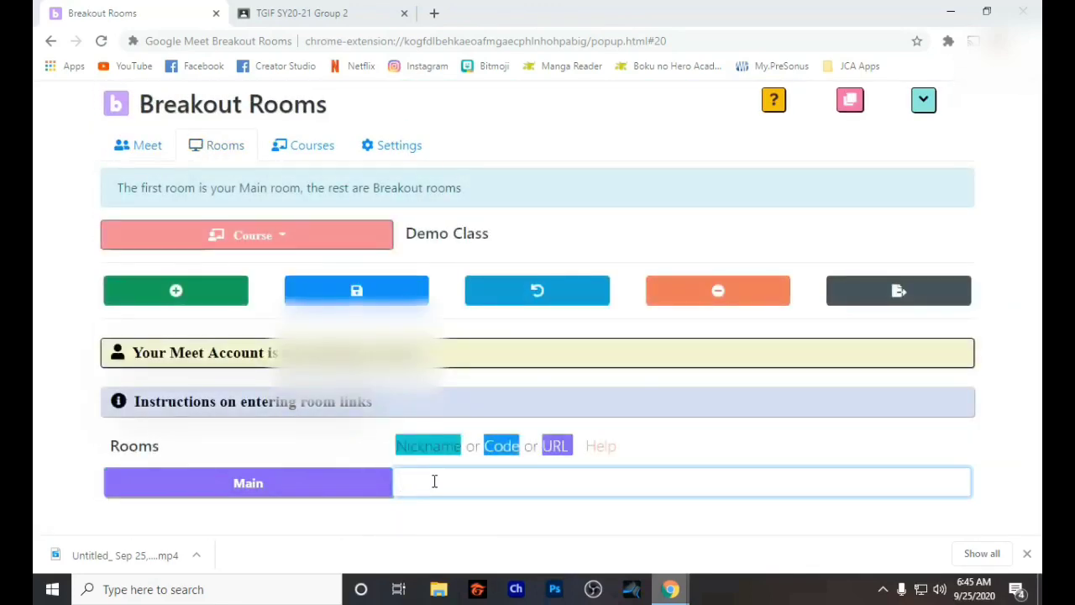
Paste the Meet link into Main, then add Group1 and Group 2 linked Demo1 and Demo2.
key(ctrl+v)
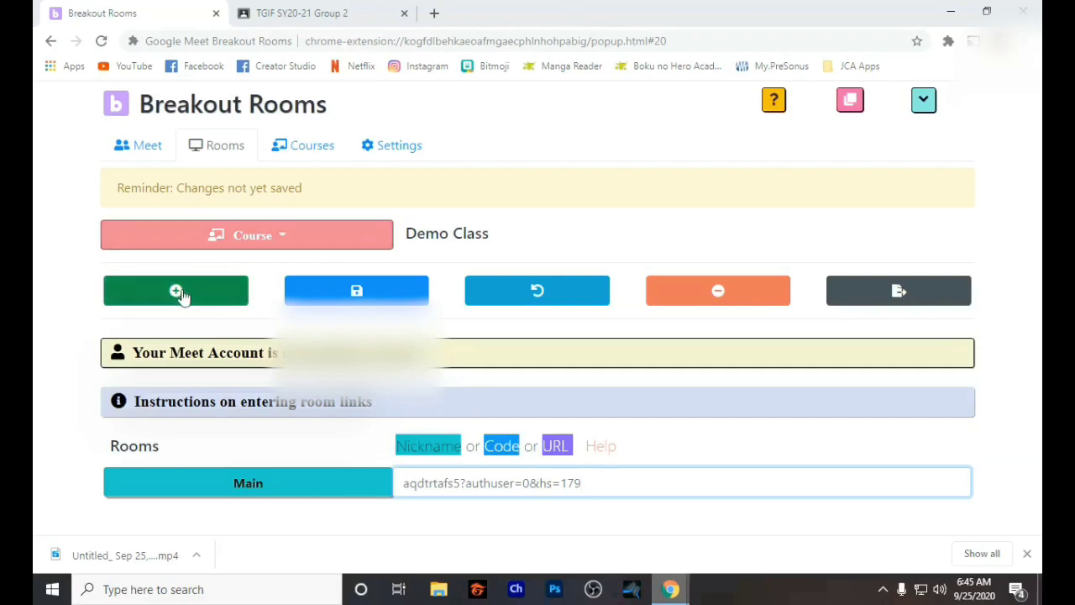
click(283, 528)
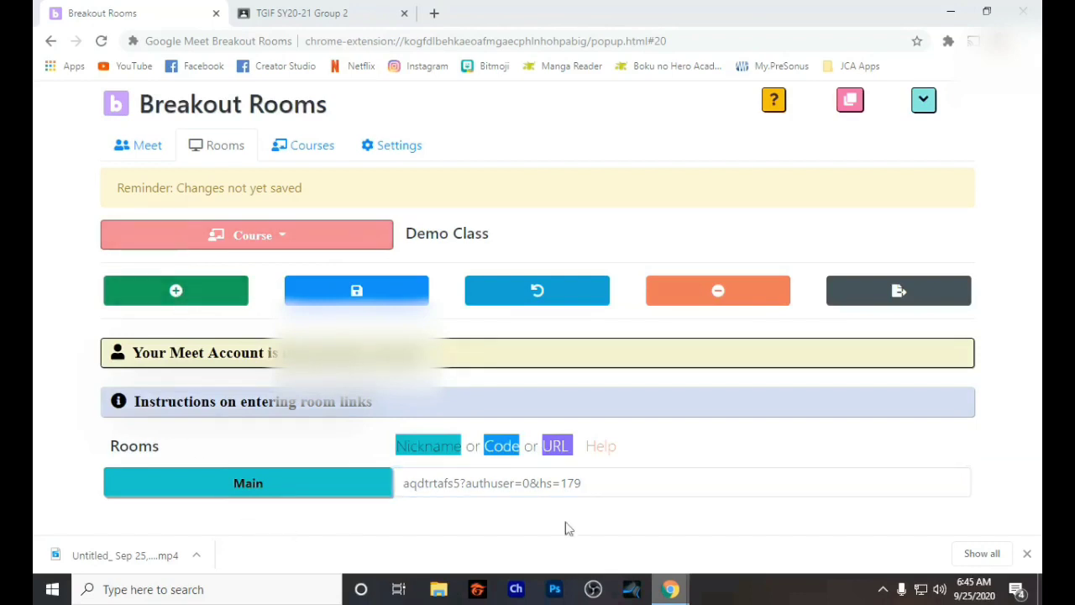
click(1027, 554)
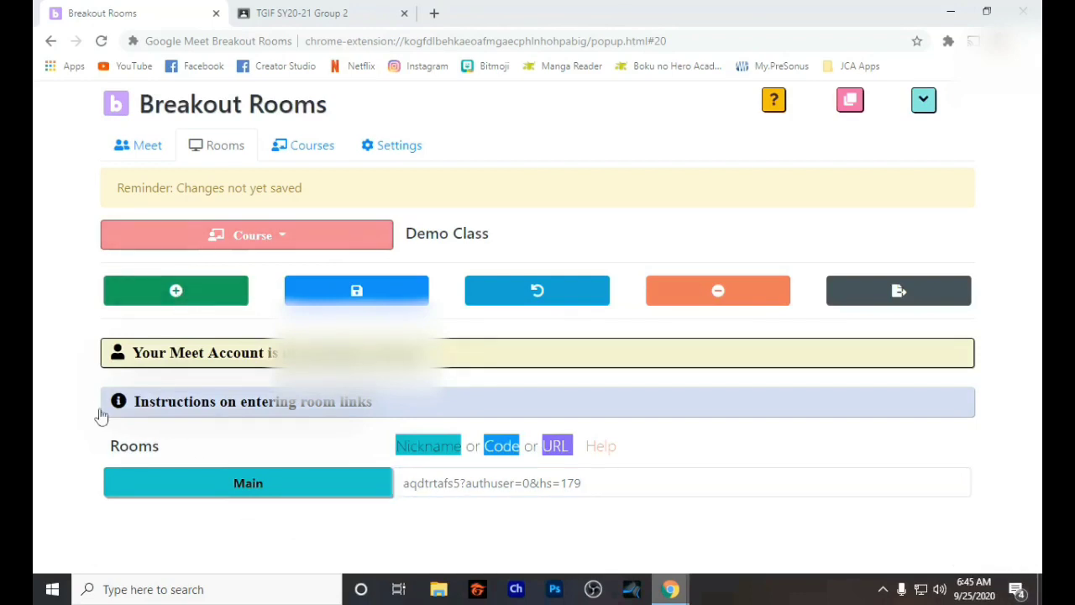
click(181, 296)
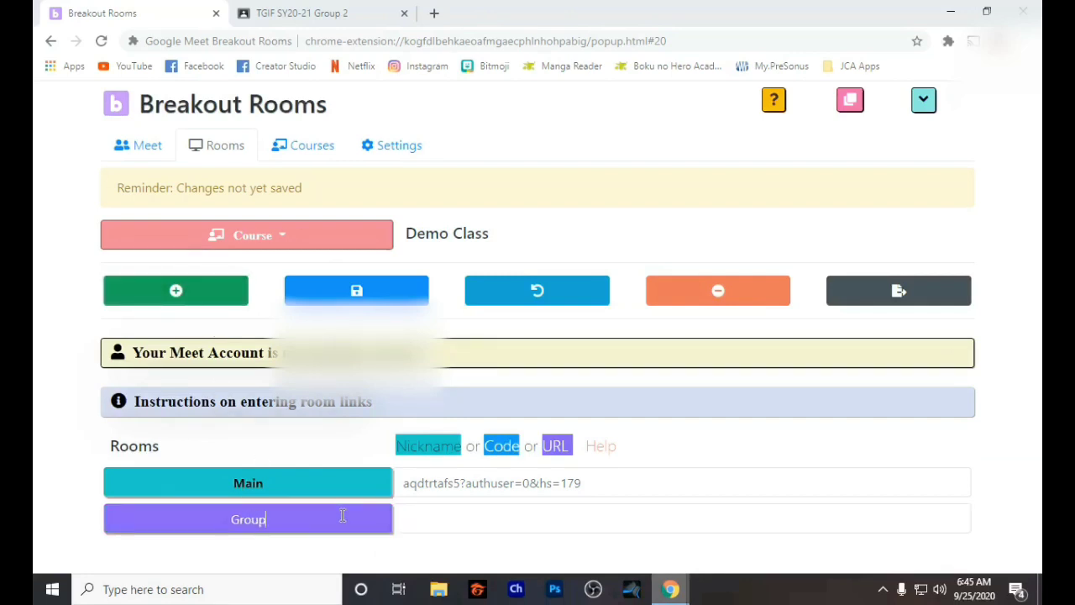
key(Tab)
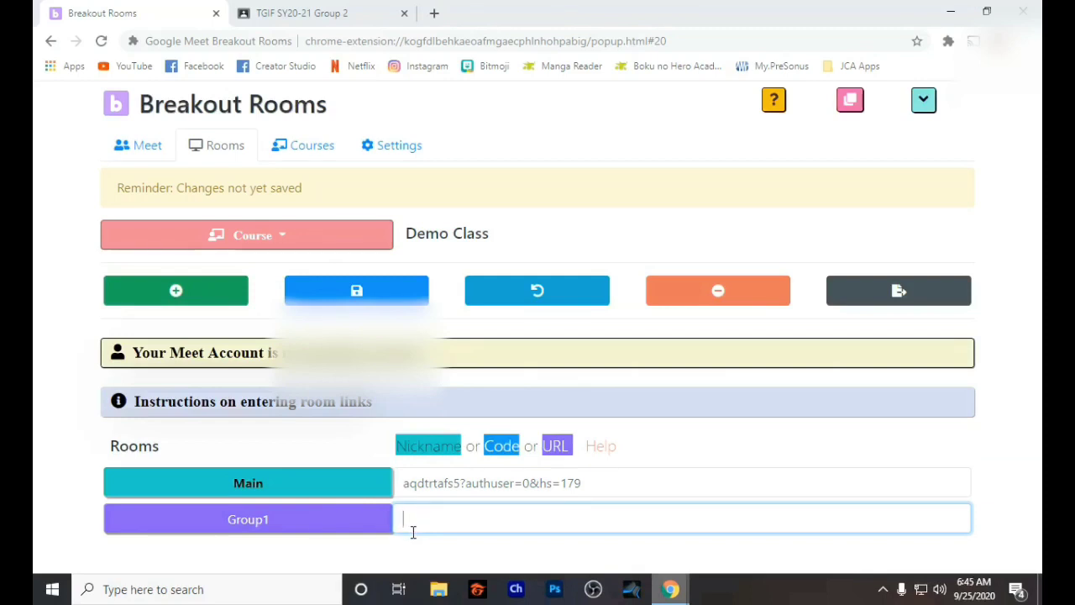
text(Demo1)
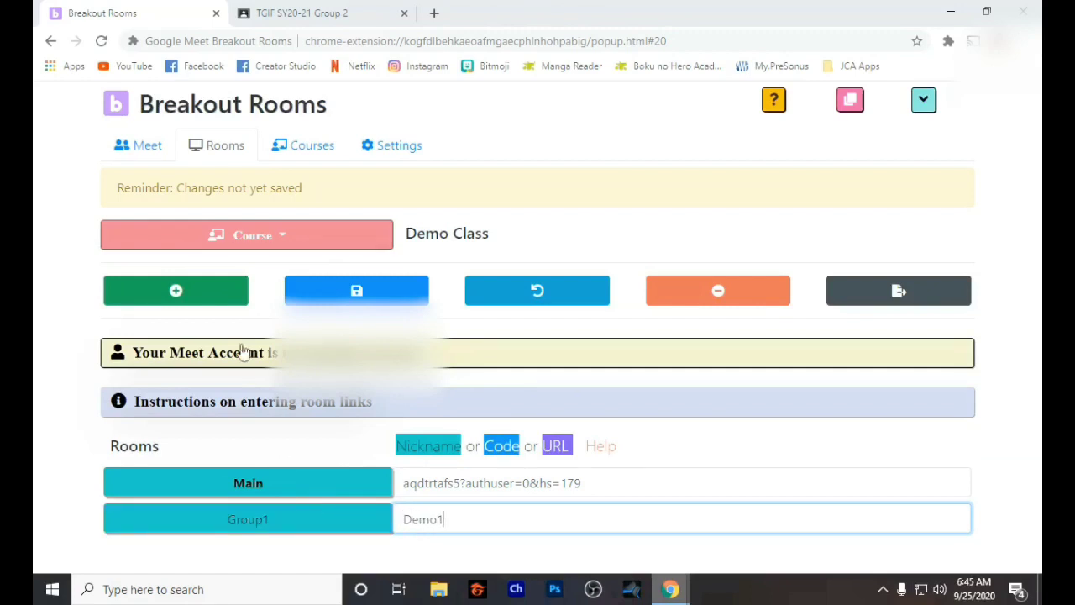
click(208, 299)
click(270, 554)
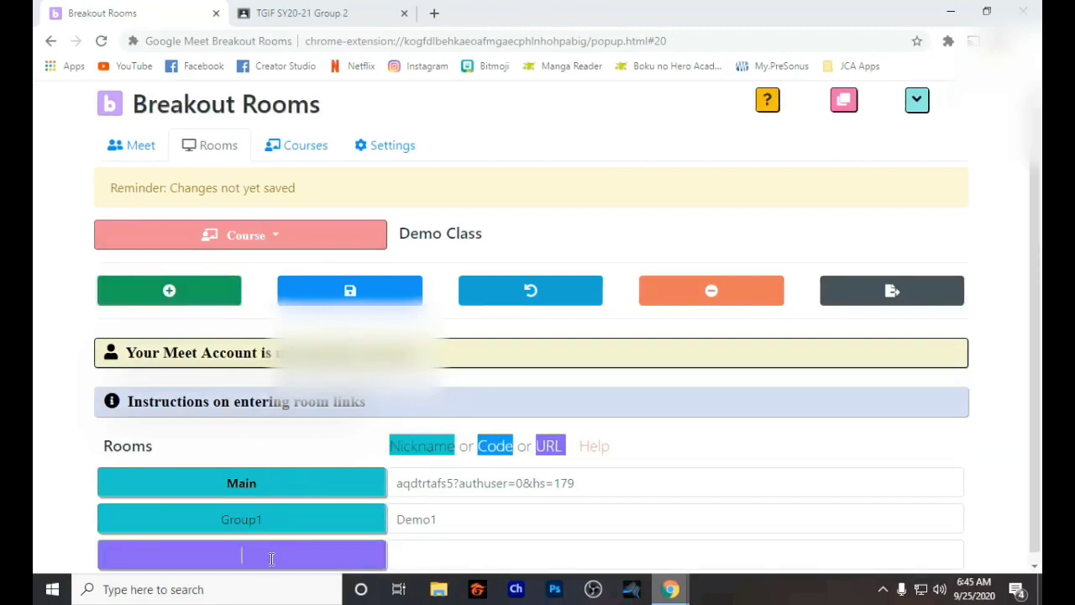
key(Tab)
text(Demo2)
Add Group 3 and Group 4 rooms linked Demo3 and Demo4, then open Export/Import.
scroll(314, 422, down, 1)
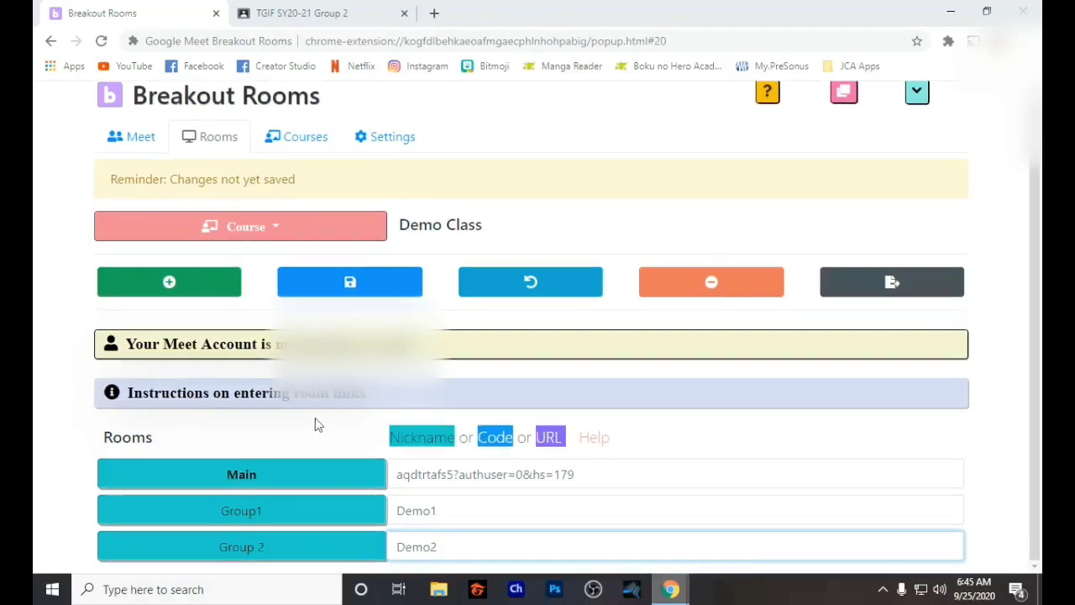
click(169, 281)
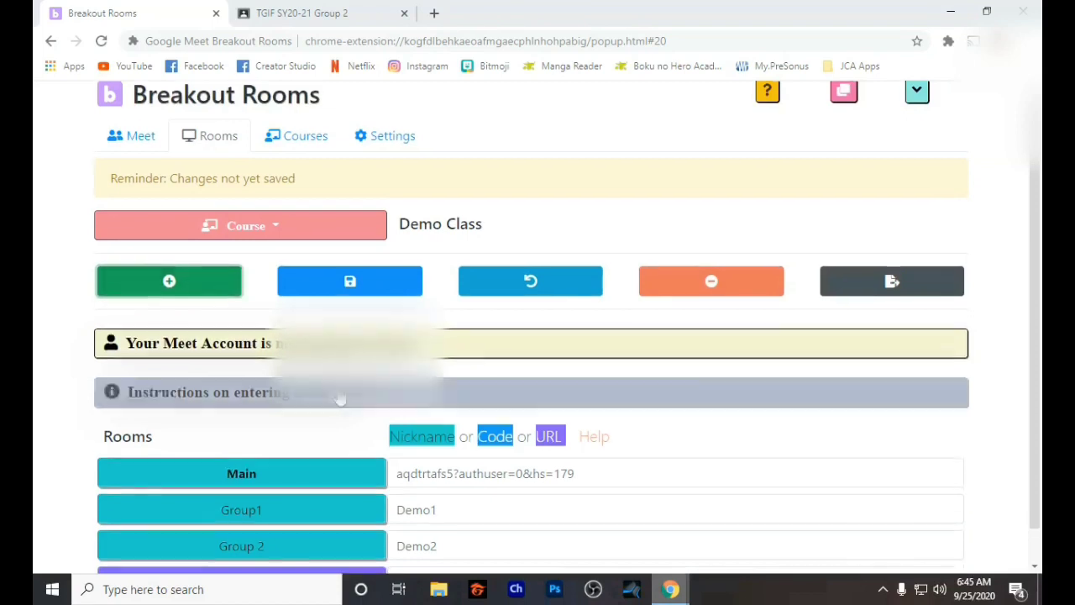
scroll(336, 393, down, 1)
click(282, 551)
text(Group 3)
key(Tab)
text(Dem)
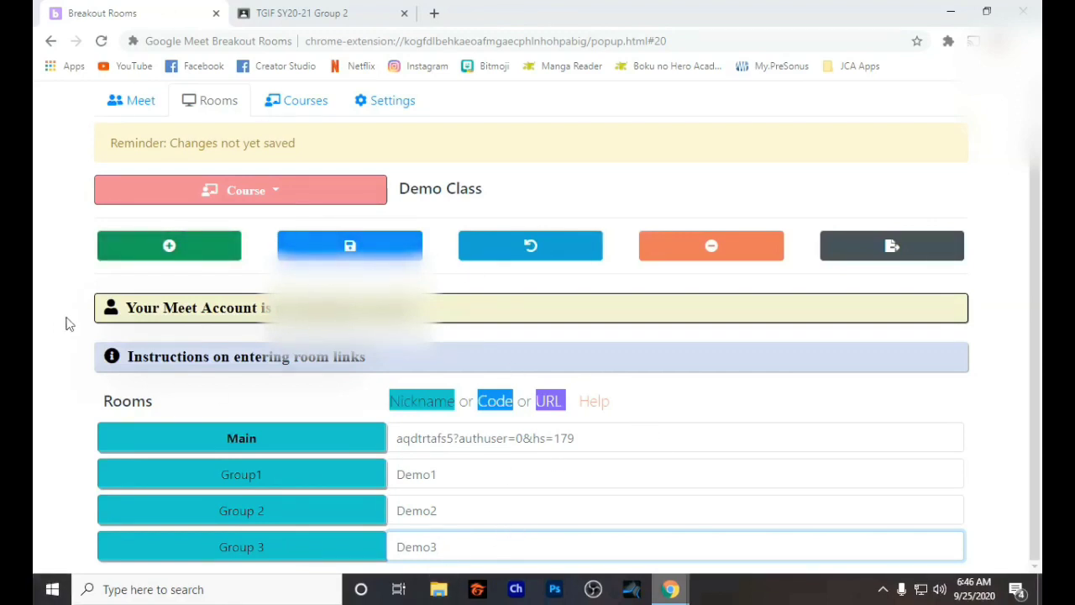
click(169, 249)
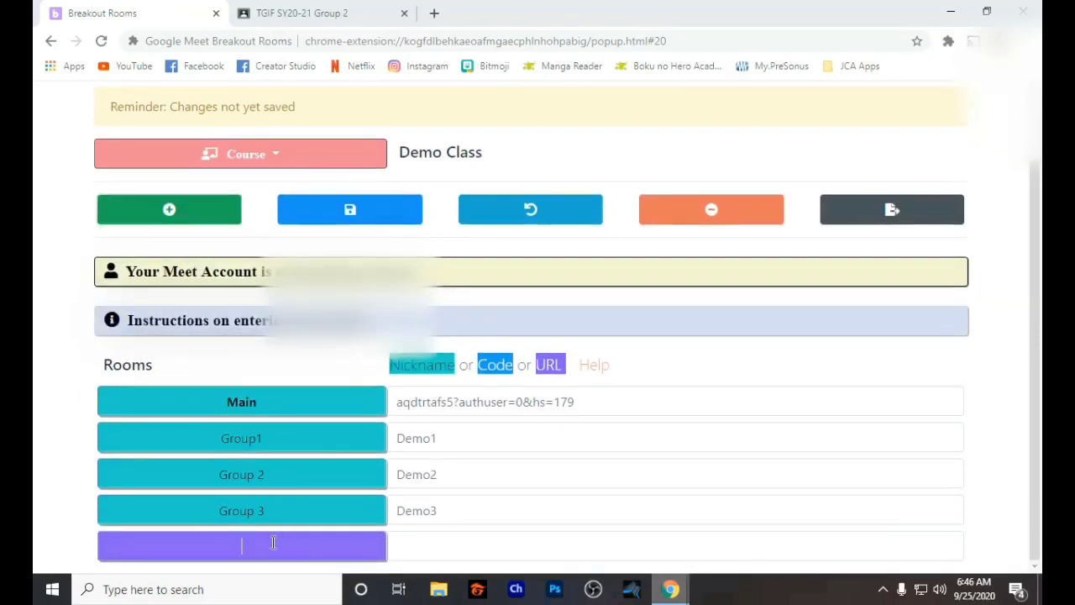
key(Tab)
text(Demo)
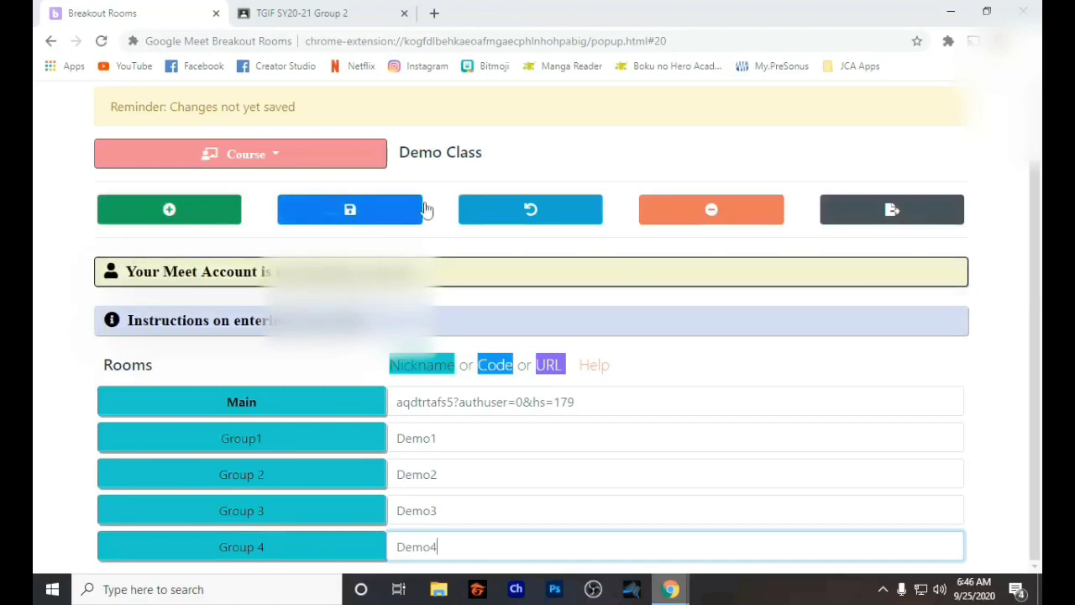
click(853, 218)
Close the Export/Import window, drop Group 4, and save Demo Class's room links.
click(703, 128)
scroll(710, 181, up, 1)
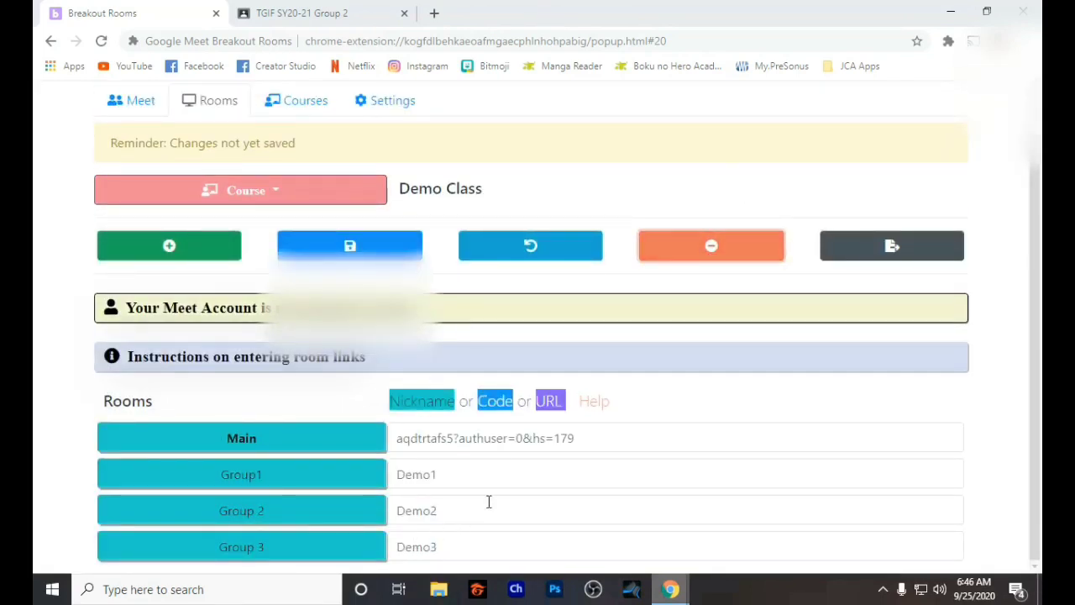
click(336, 253)
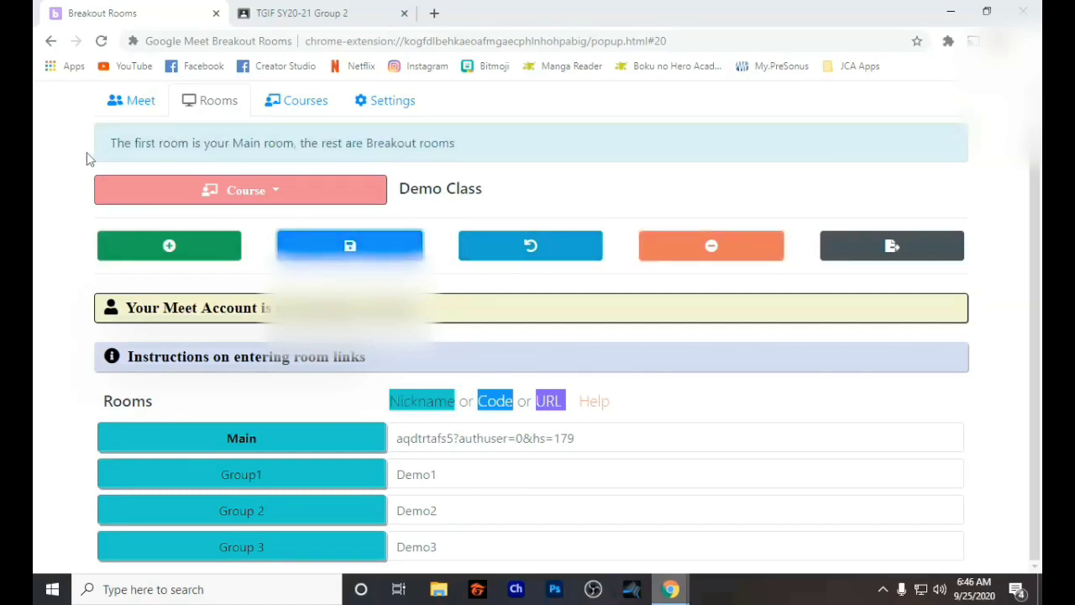
scroll(221, 291, up, 1)
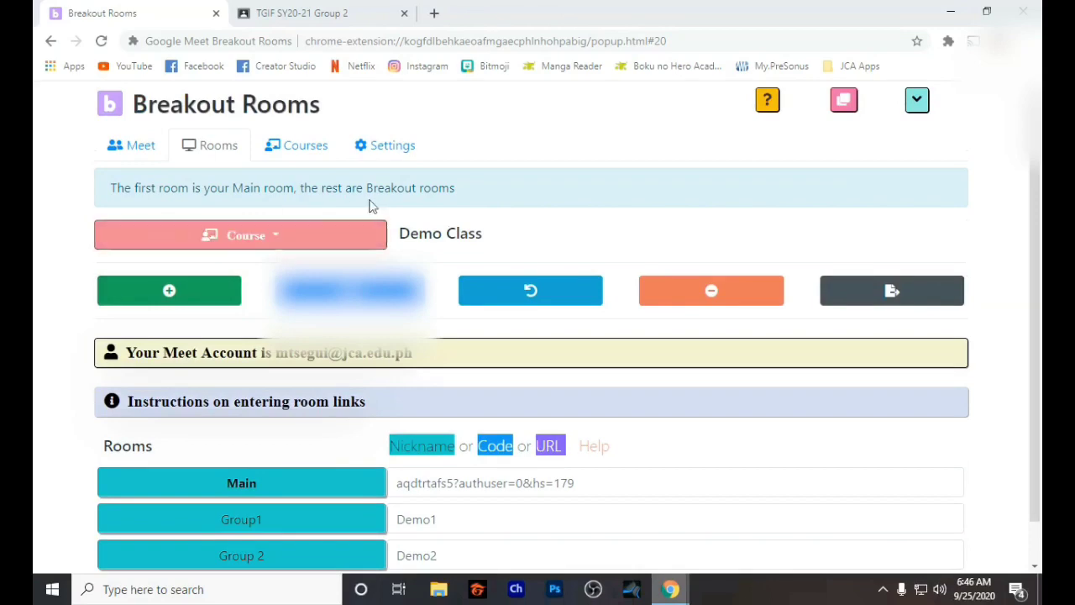
scroll(305, 403, down, 1)
scroll(307, 392, up, 1)
Choose Demo Class as the course in the Meet tab's Start Class section.
click(142, 147)
scroll(458, 252, down, 3)
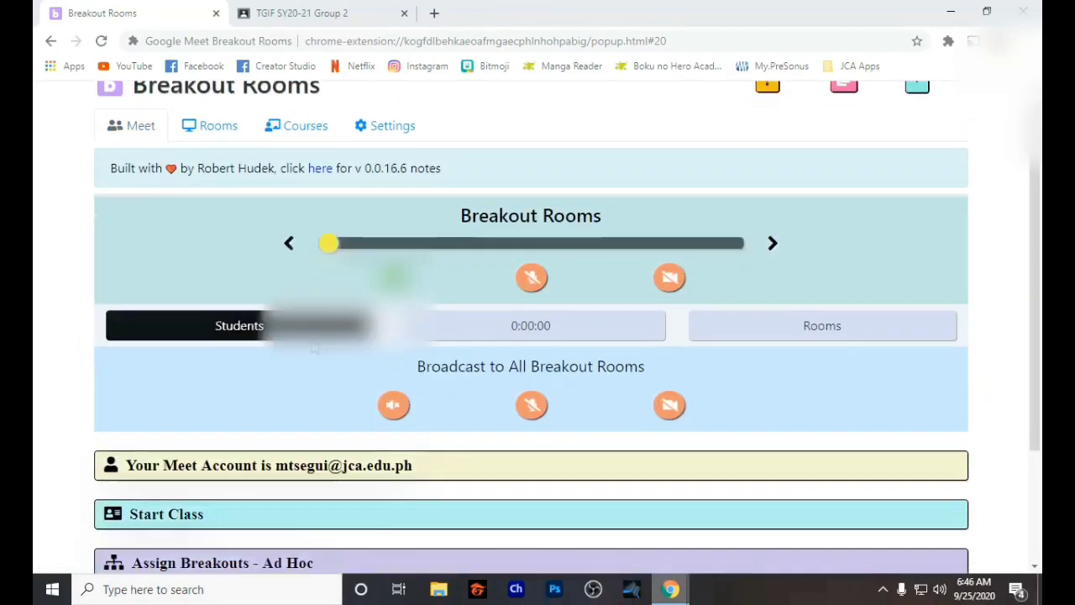
scroll(458, 229, up, 3)
scroll(458, 228, down, 4)
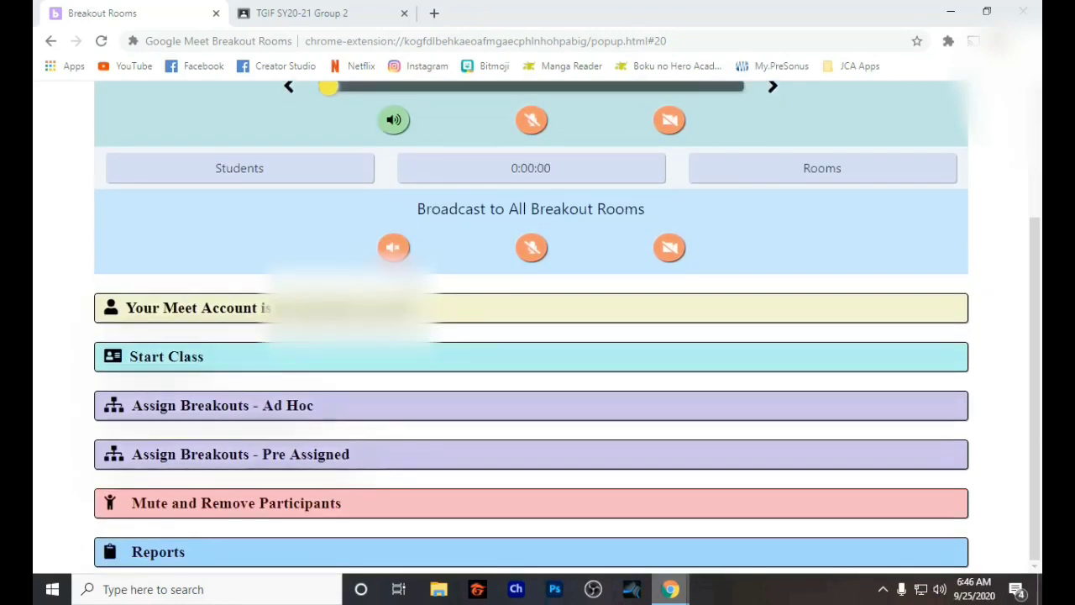
click(192, 358)
click(238, 409)
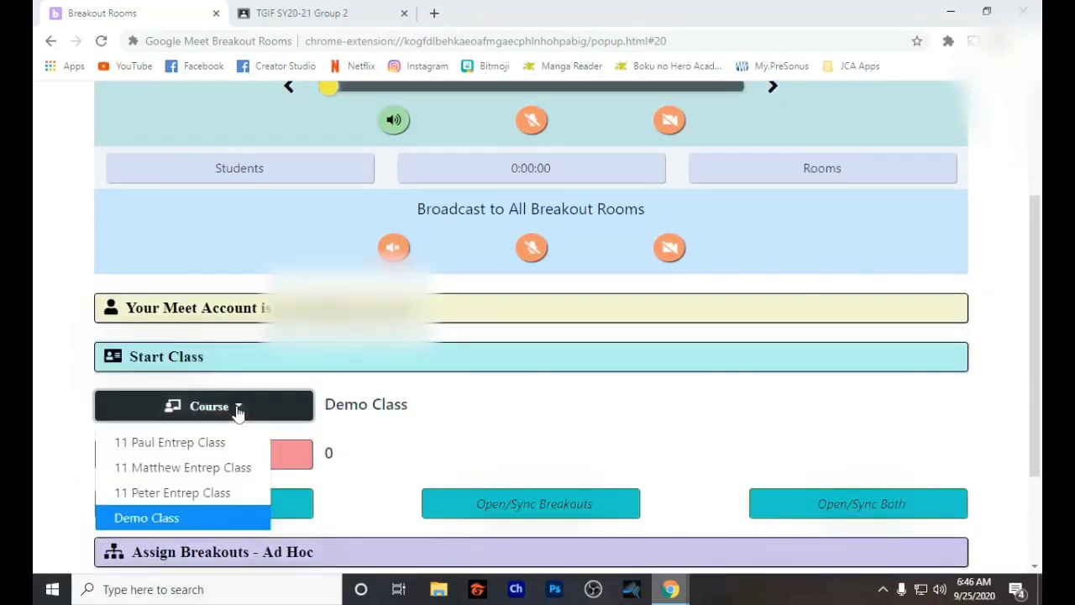
click(202, 519)
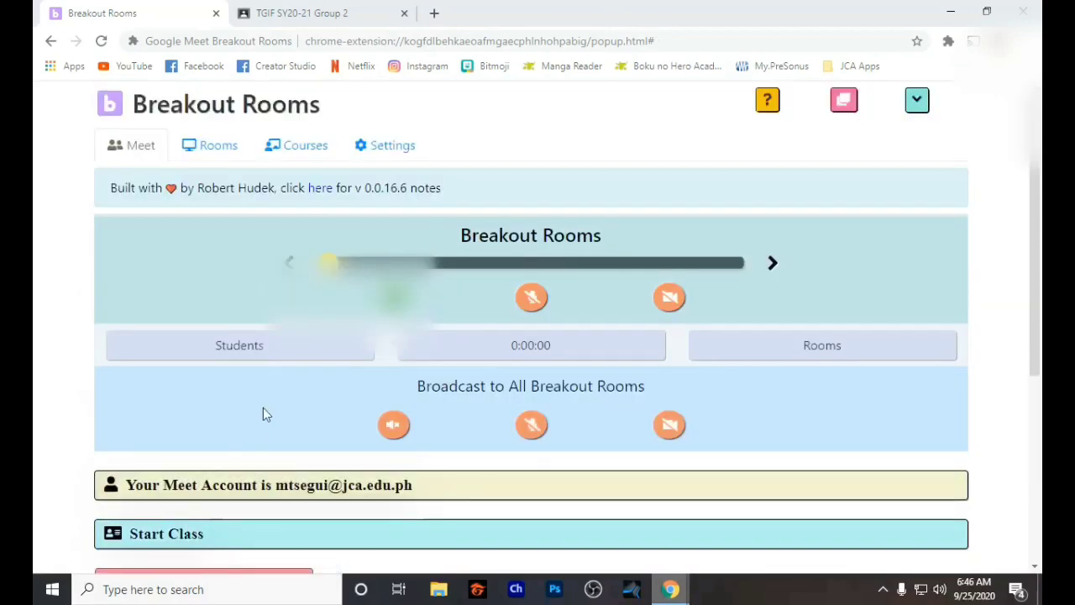
Launch the Main room, the breakout rooms, and both together with the Open/Sync buttons.
scroll(288, 402, down, 4)
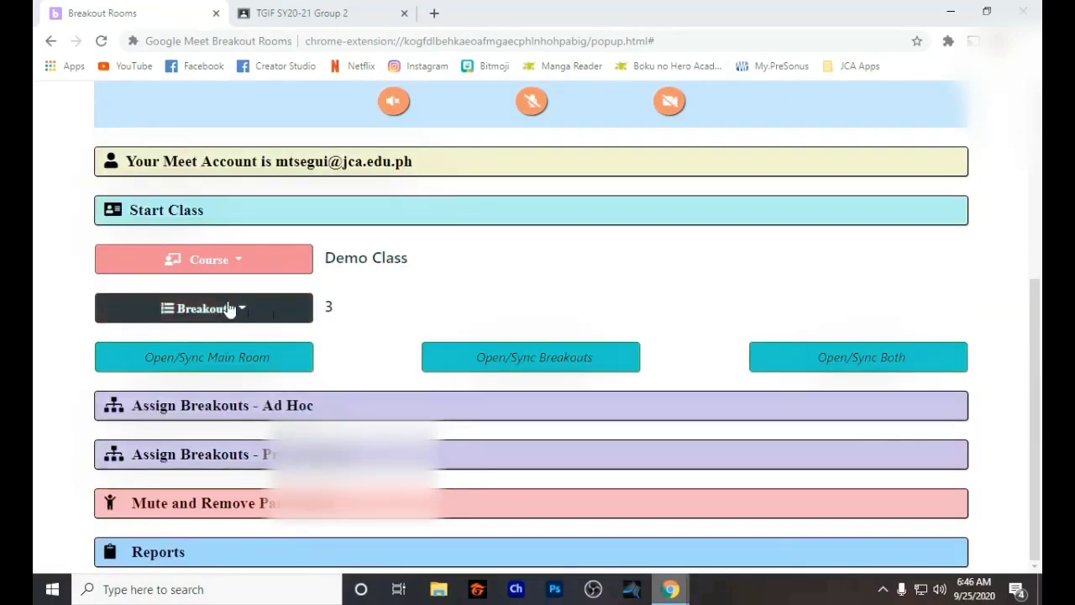
click(245, 366)
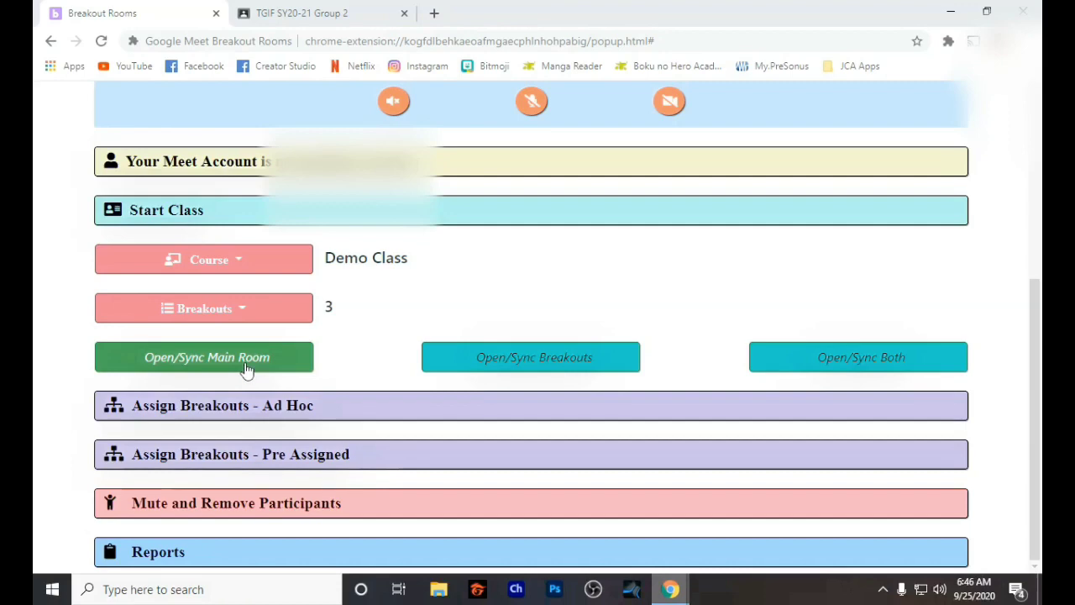
click(541, 358)
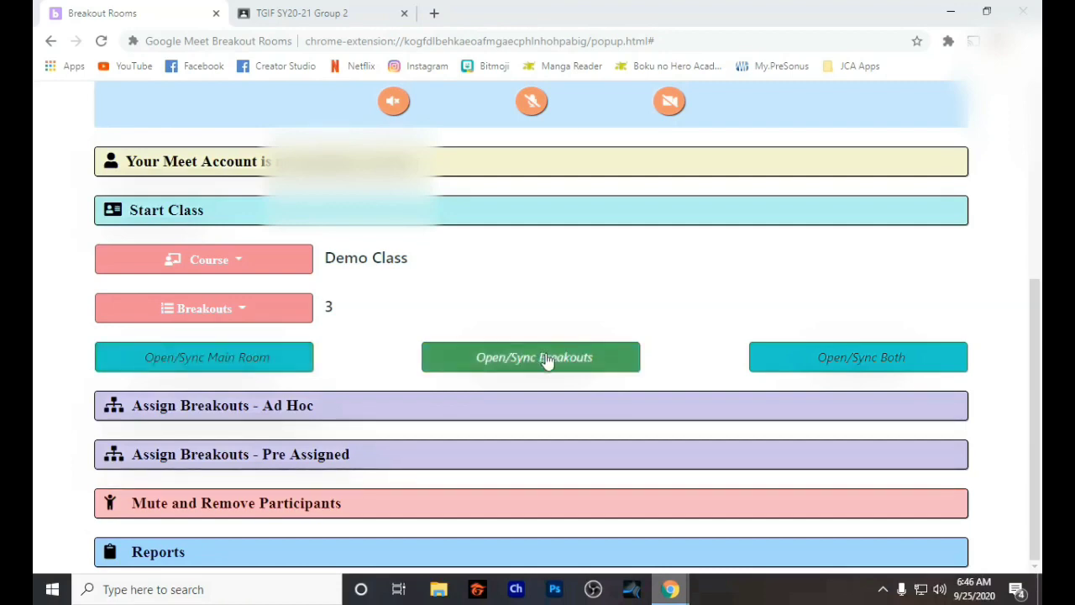
click(866, 359)
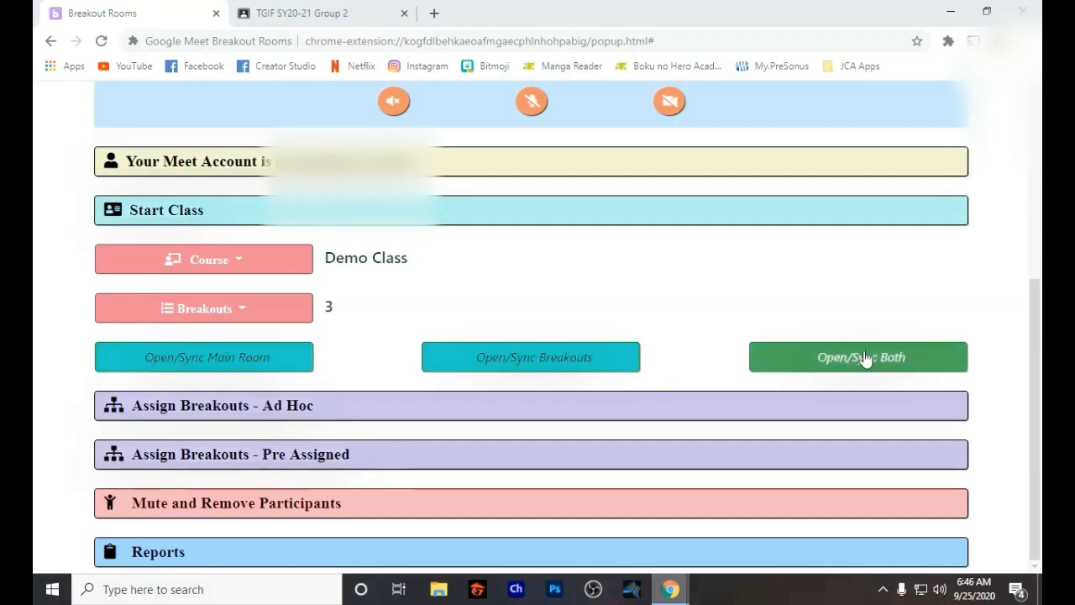
Open the Main Meet room and join the meeting.
click(261, 360)
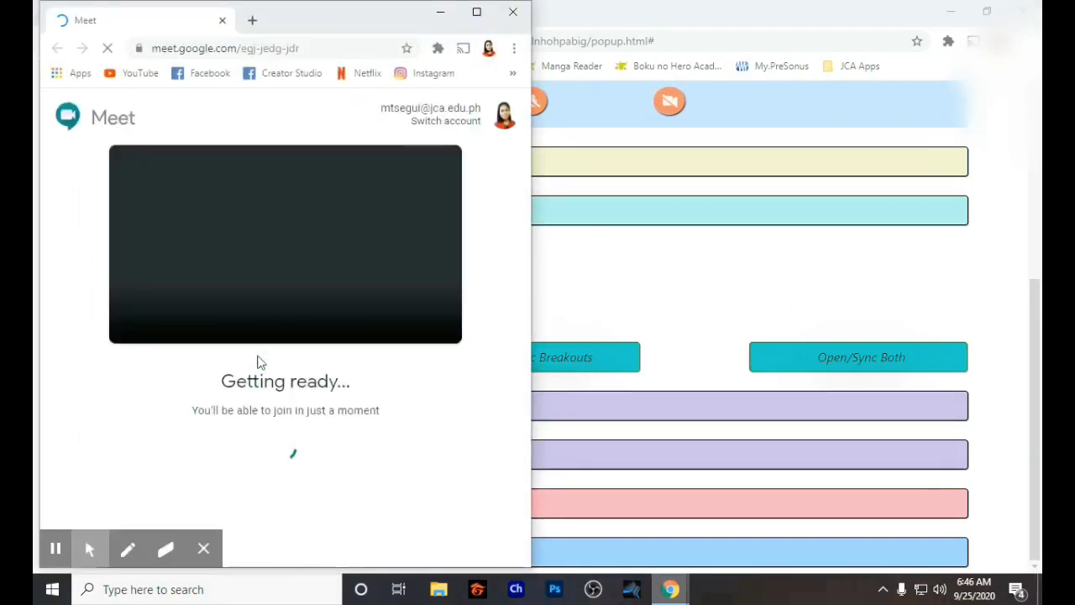
scroll(340, 395, down, 3)
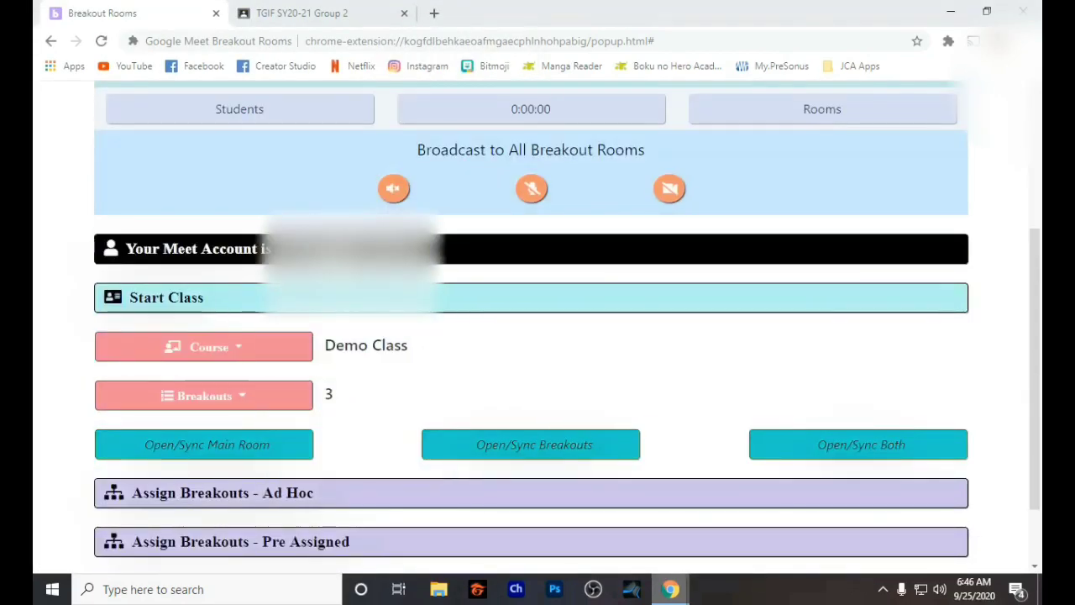
mouse_move(675, 592)
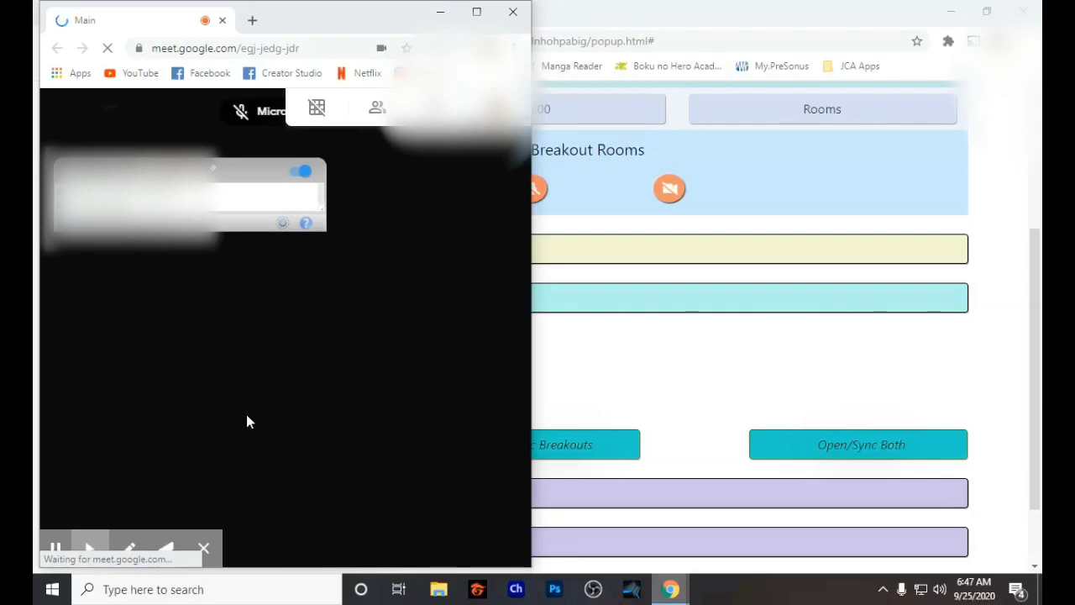
click(386, 342)
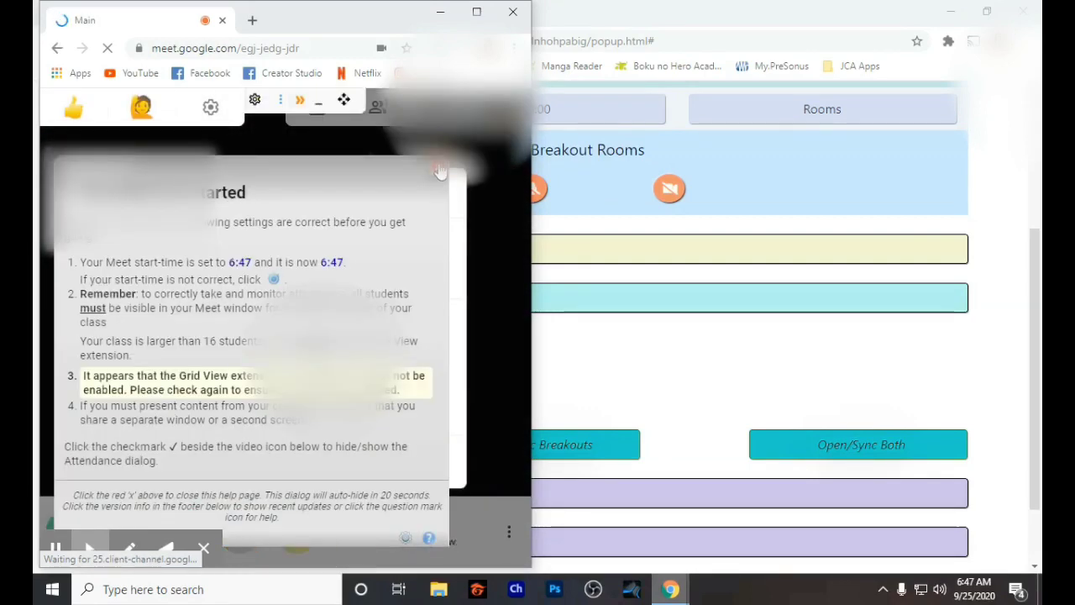
Dismiss the attendance help and meeting info card, close the Main window, and open the breakouts.
click(436, 172)
click(442, 199)
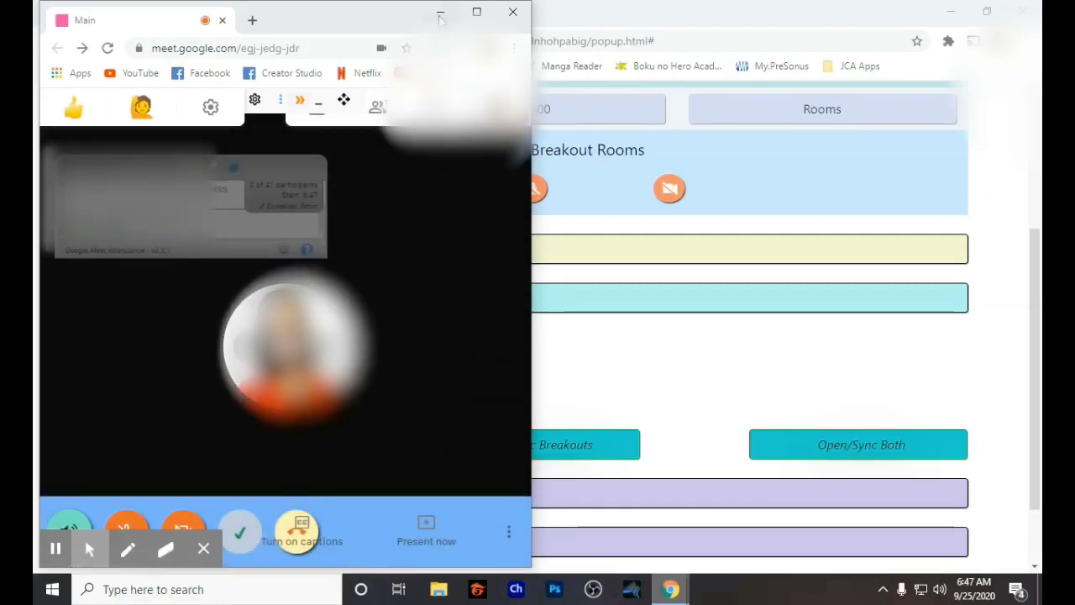
click(522, 23)
click(549, 452)
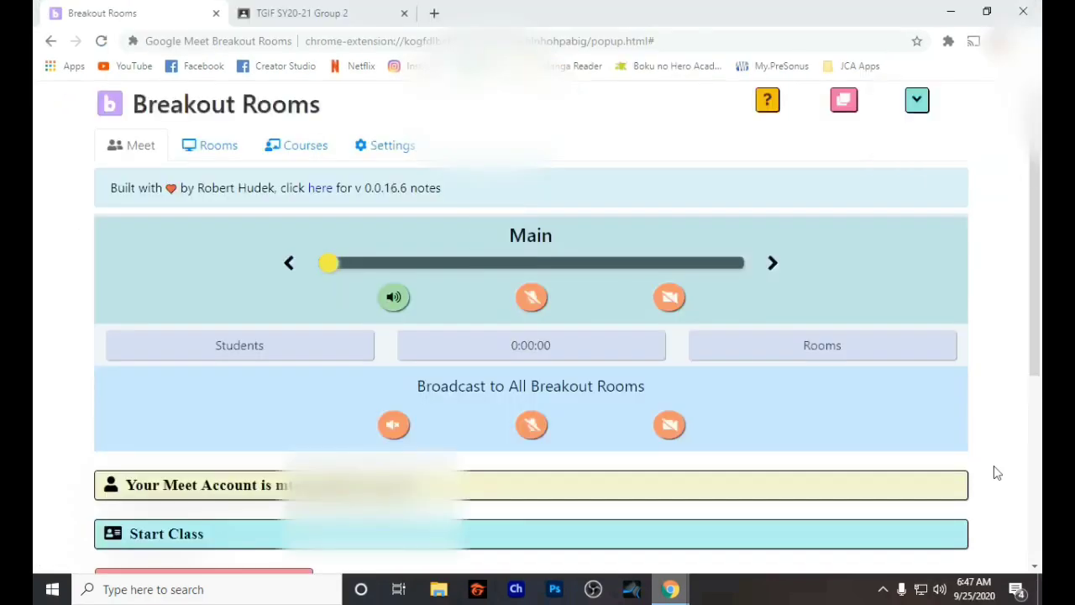
Bring up the Group1 and Group 2 breakout windows and toggle the rpx-ukds-ntf room's camera.
mouse_move(670, 589)
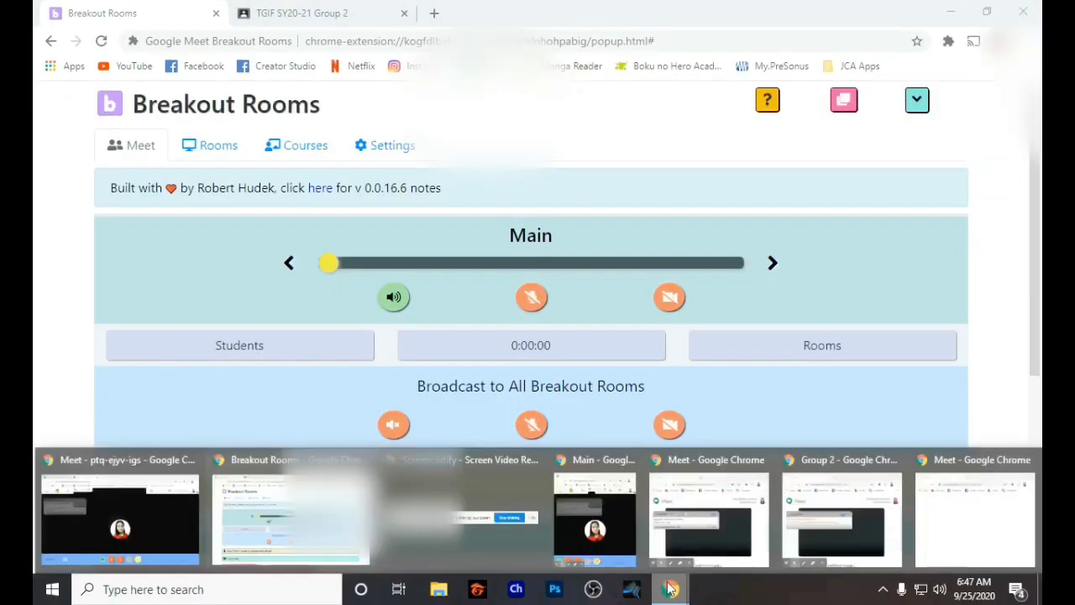
click(694, 514)
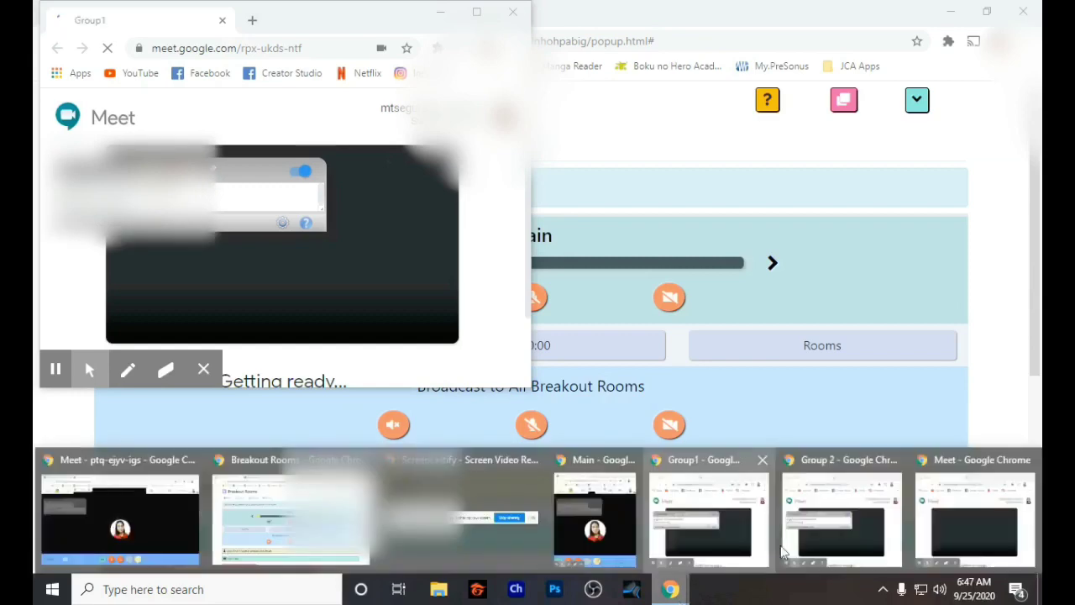
click(840, 517)
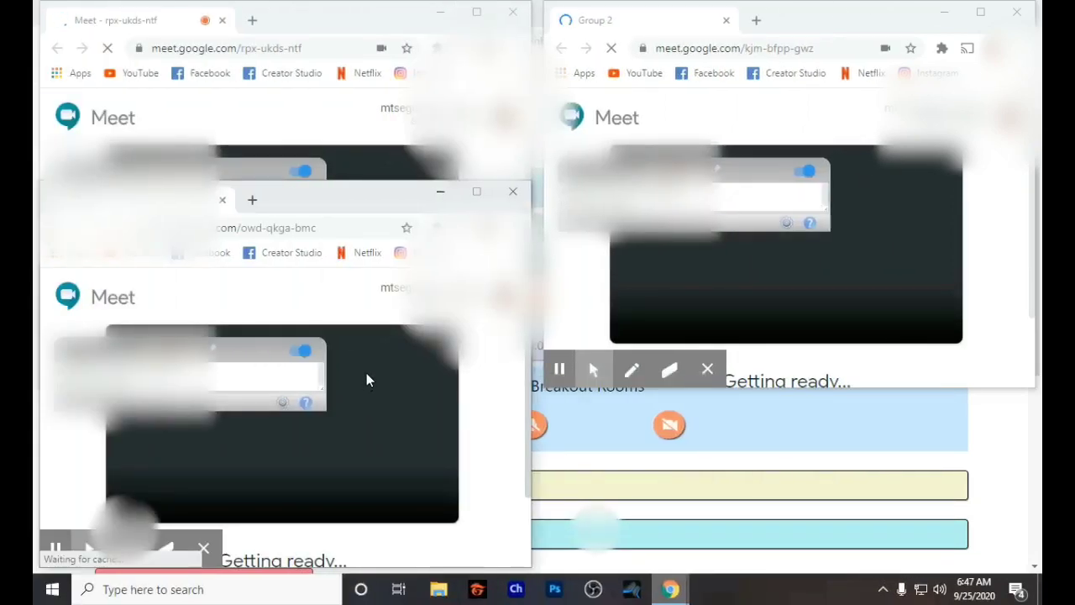
key(alt+Tab)
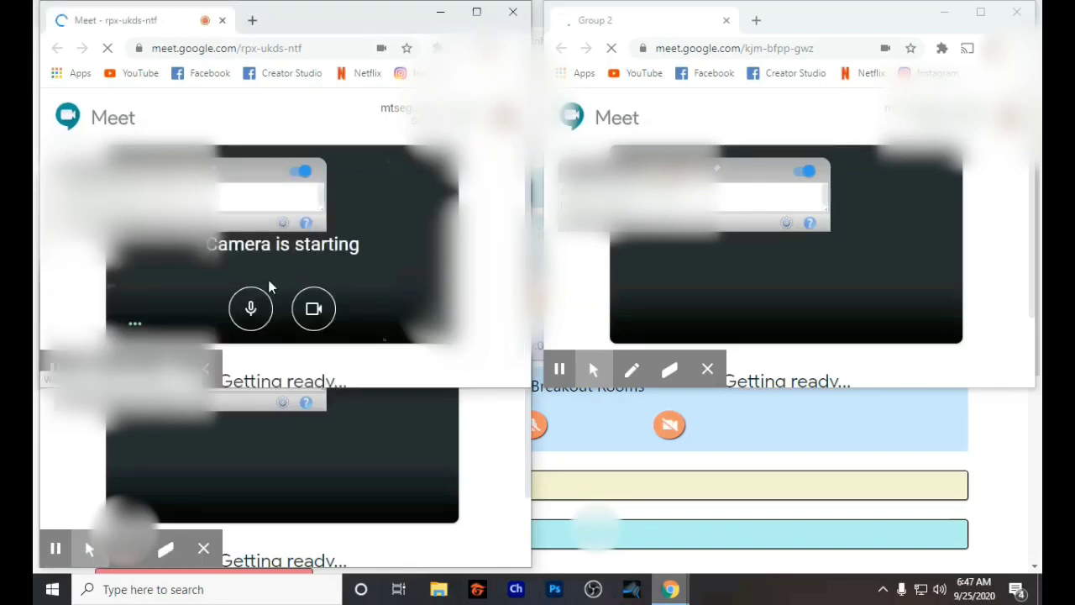
click(320, 310)
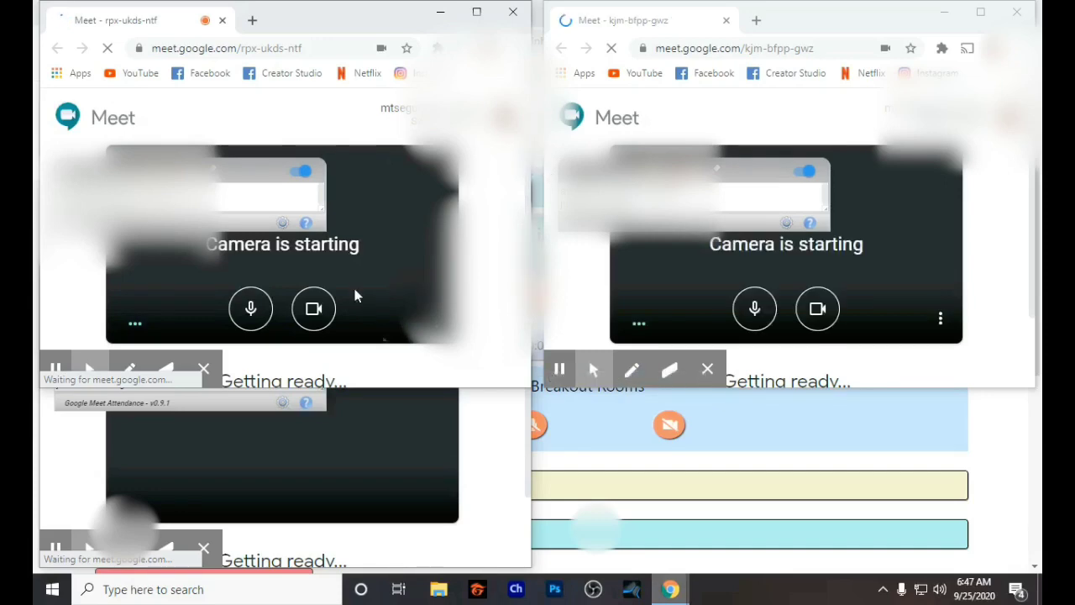
click(313, 317)
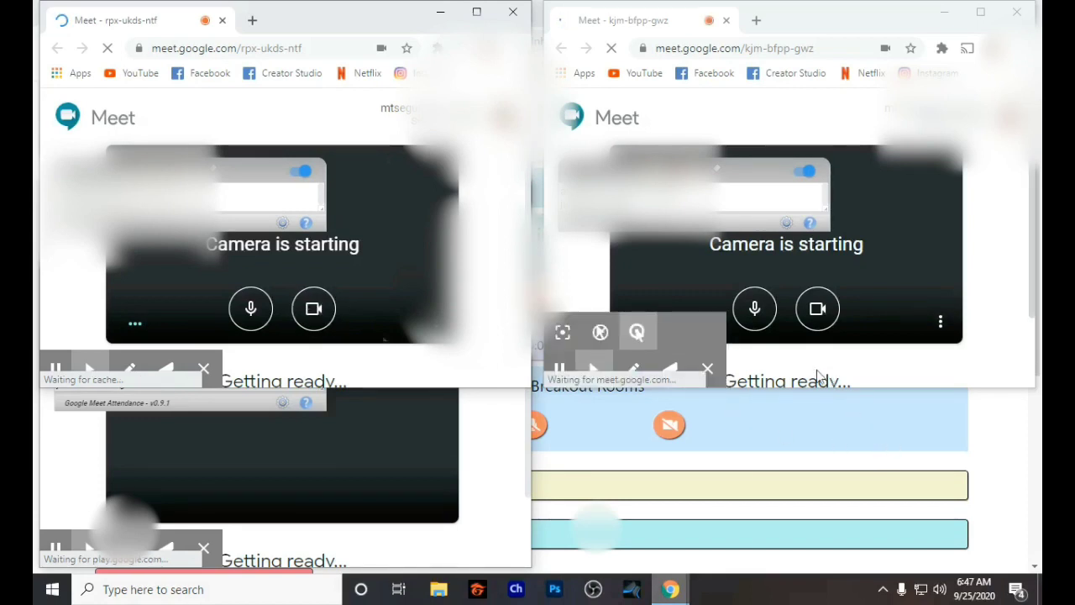
click(707, 370)
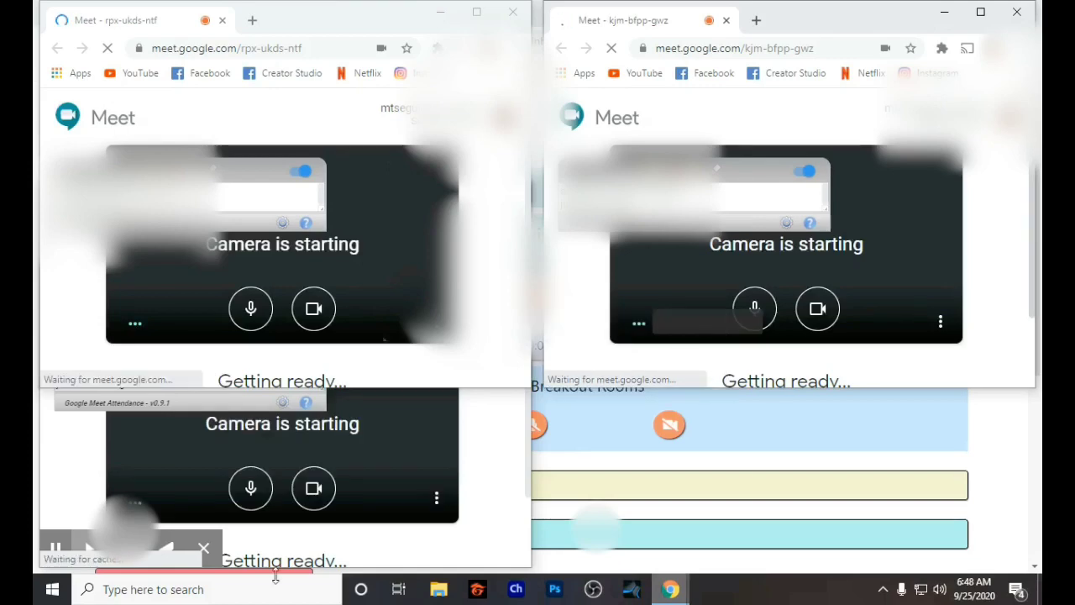
click(203, 548)
Turn the camera off in the rpx-ukds-ntf, owd-qkga-bmc and kjm-bfpp-gwz rooms.
click(203, 551)
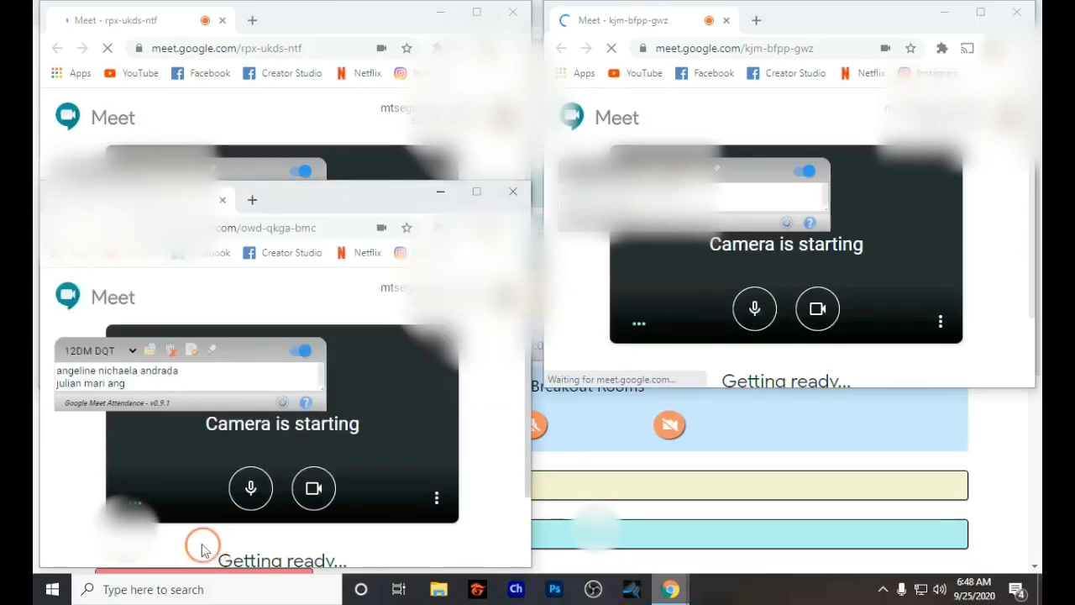
click(332, 23)
click(318, 310)
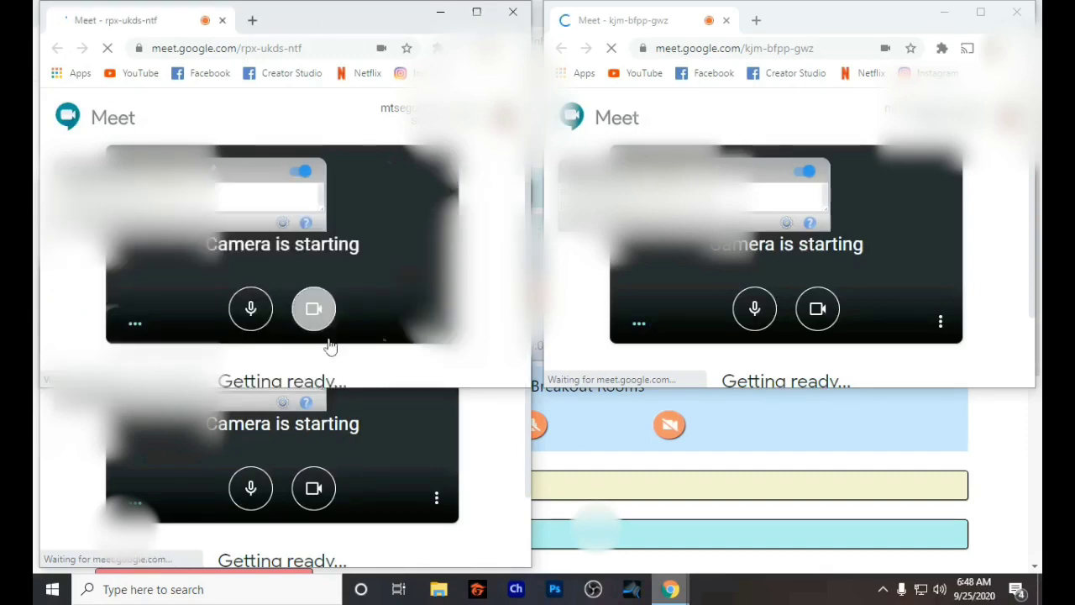
click(317, 503)
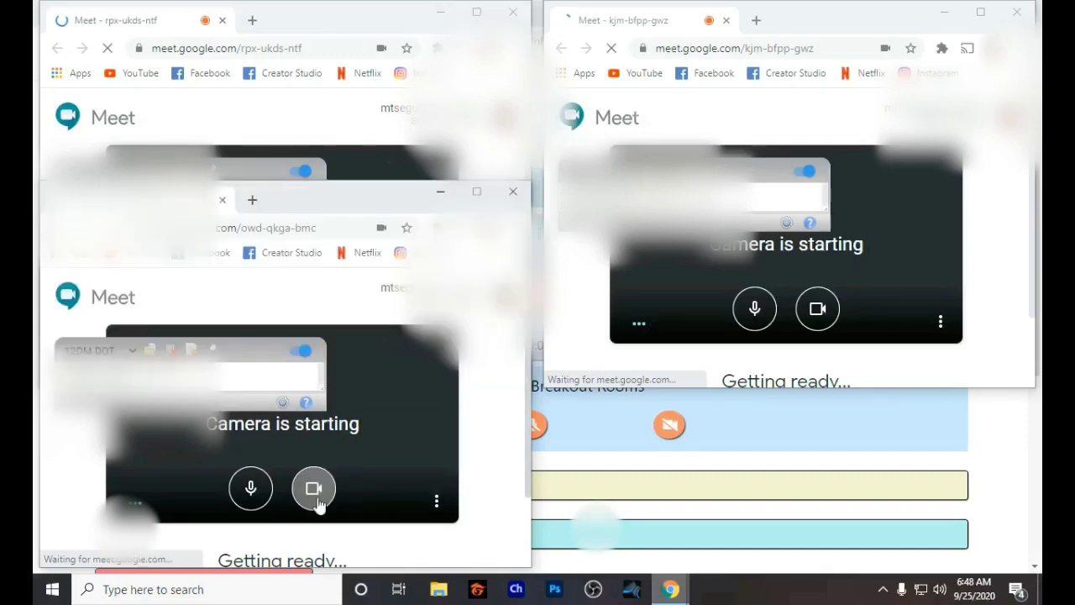
click(314, 489)
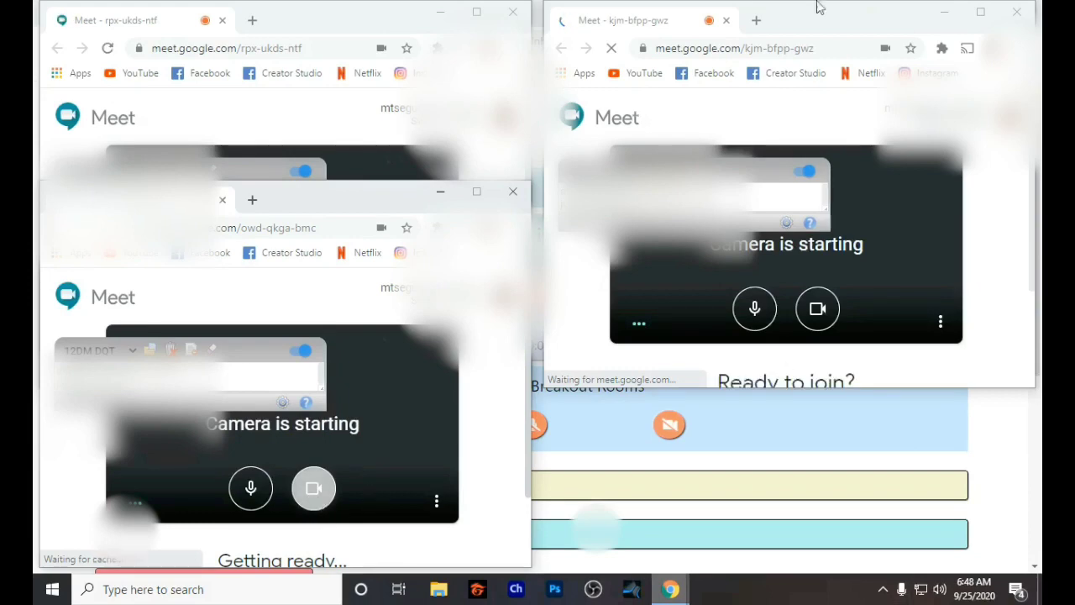
click(820, 311)
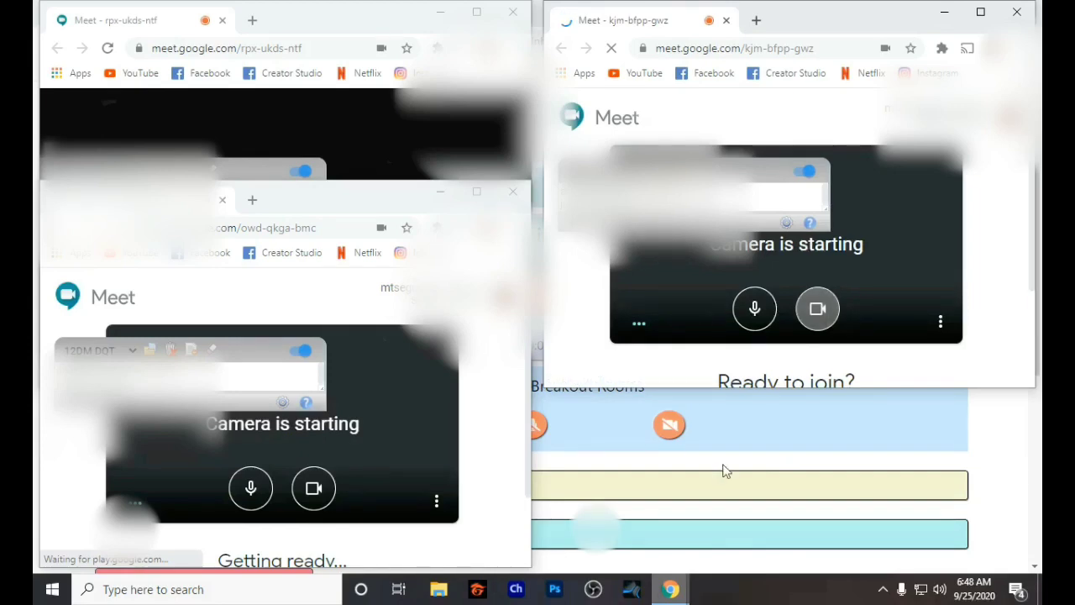
click(670, 589)
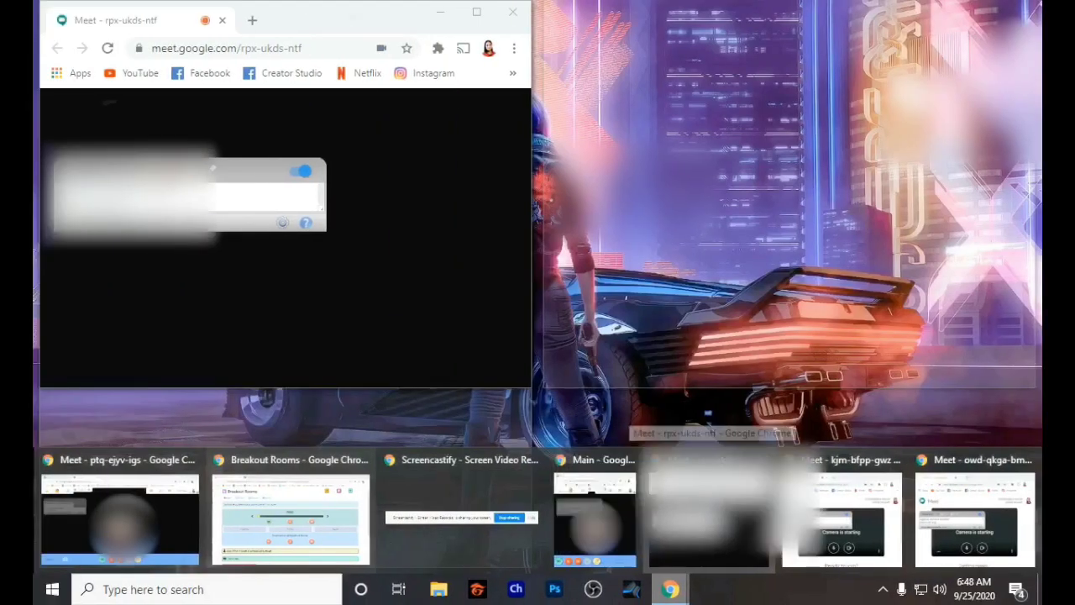
Switch from the meeting windows to the Breakout Rooms page and open the Demo Class Student Status Report.
click(708, 531)
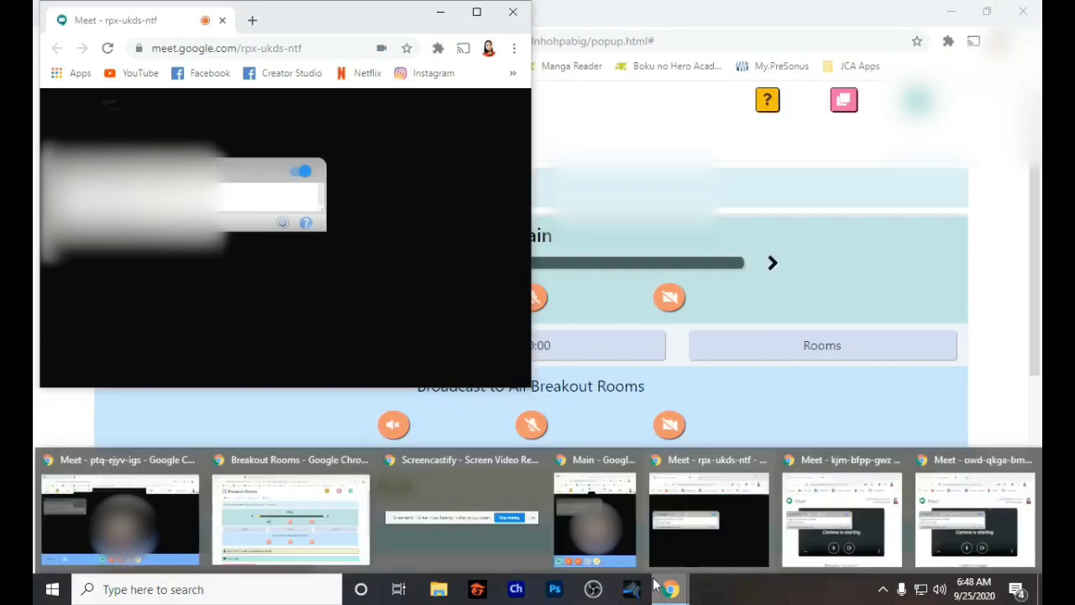
click(681, 591)
click(682, 591)
click(703, 547)
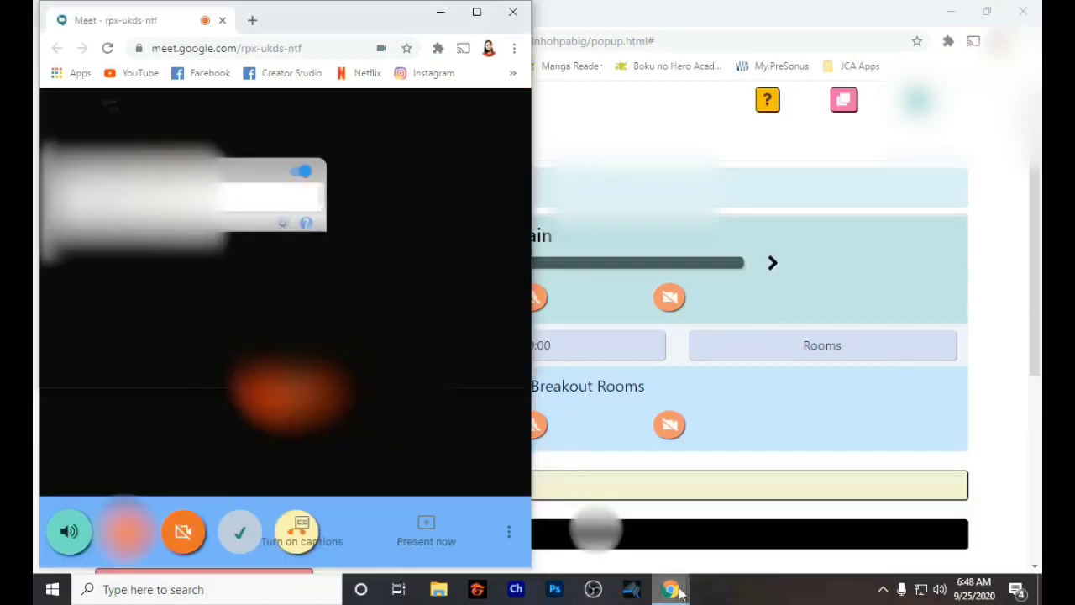
click(680, 592)
click(811, 563)
click(672, 590)
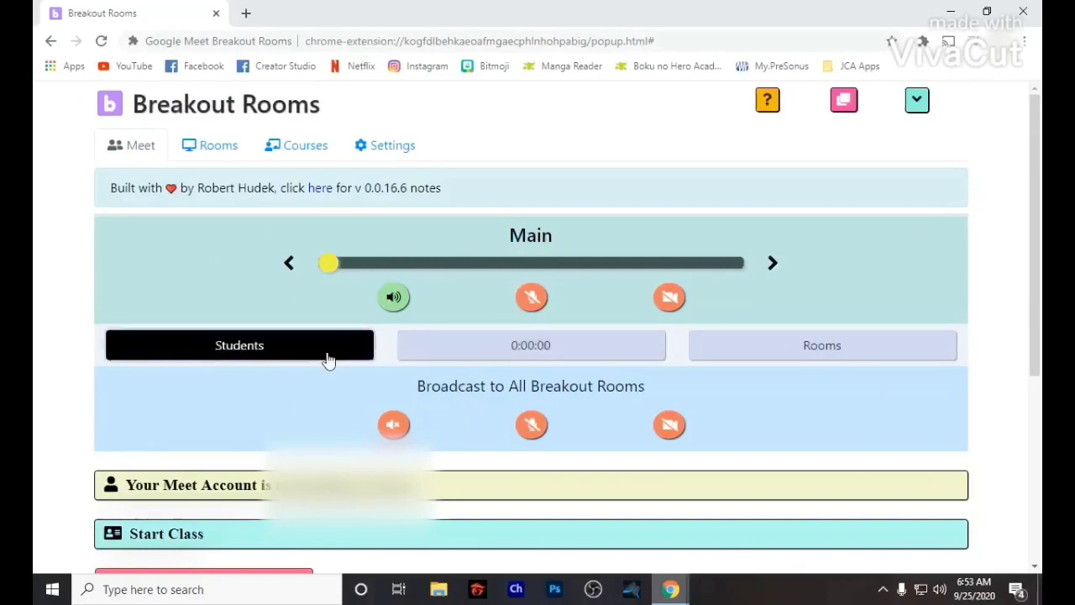
click(328, 360)
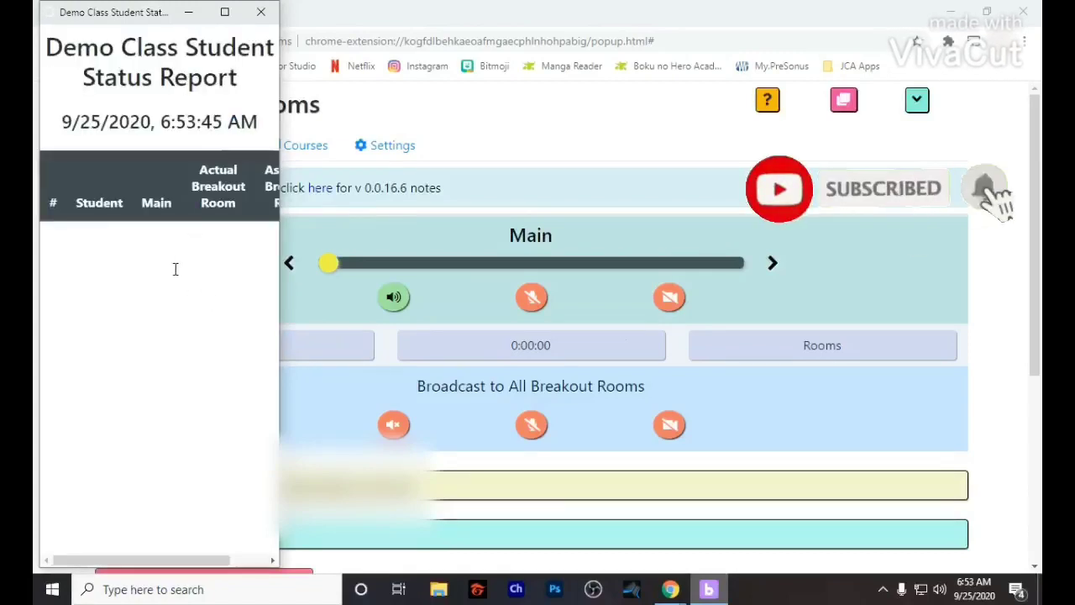
Widen and scroll through the Demo Class Student Status Report, then close it.
drag(279, 152, 488, 152)
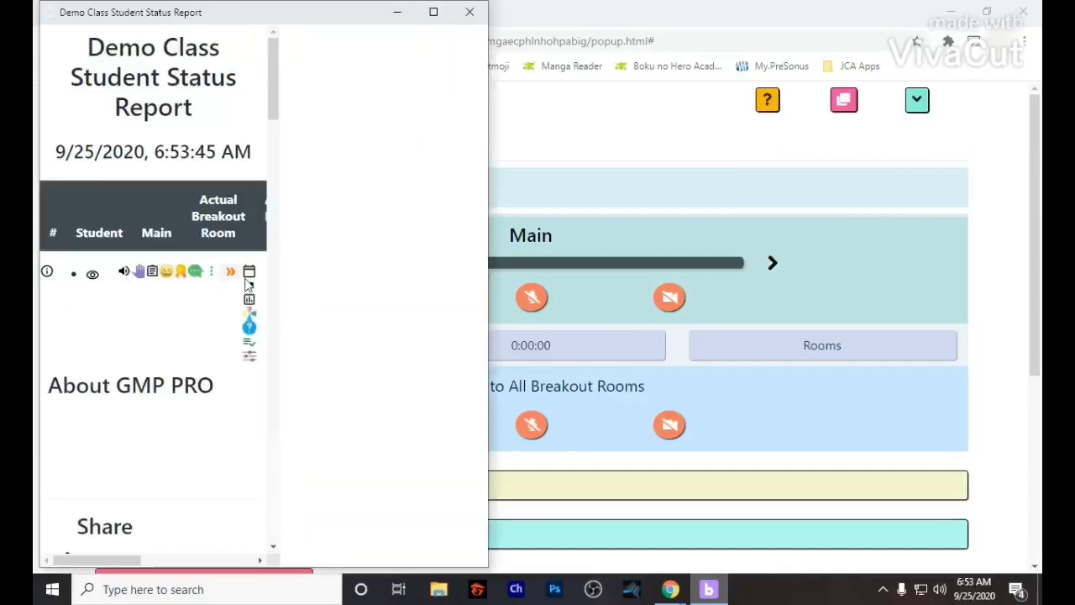
scroll(238, 354, down, 3)
scroll(234, 356, down, 5)
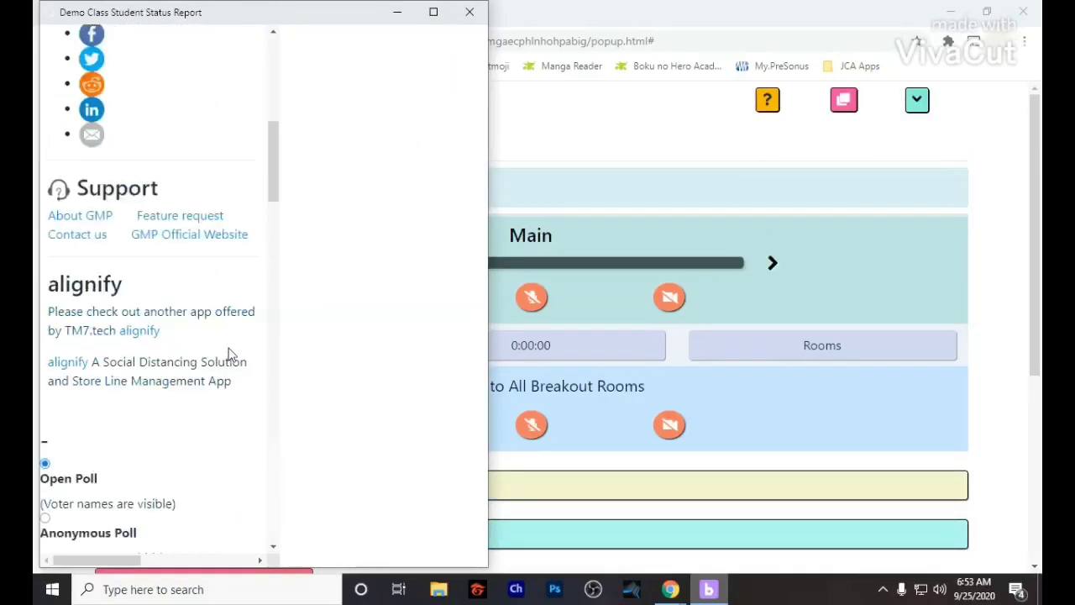
click(470, 12)
Dismiss the Set Timer dialog, then move, widen and close the Breakout Rooms Status Report.
click(495, 351)
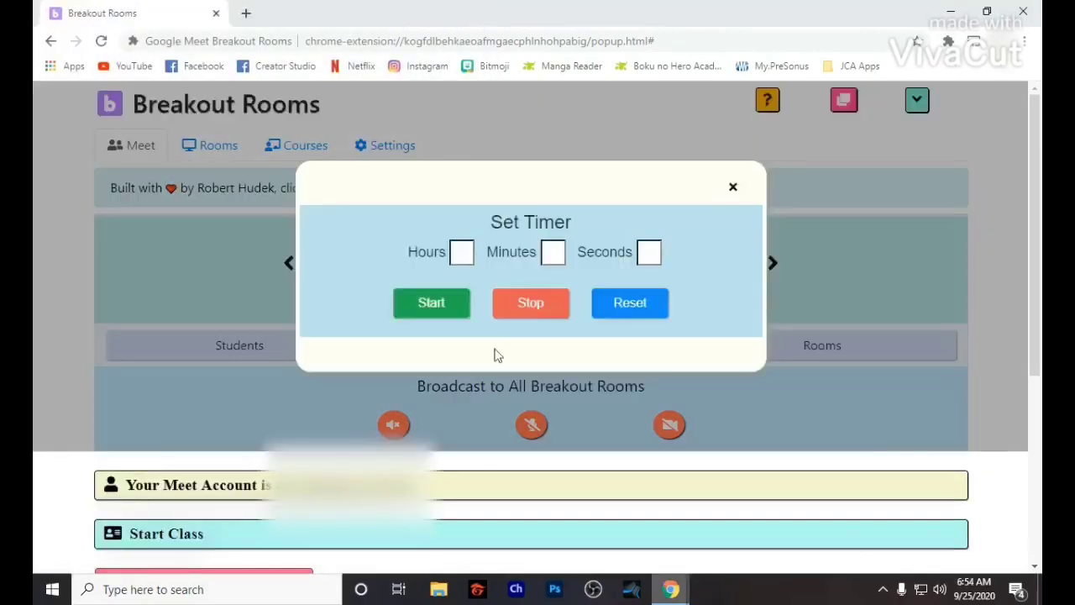
click(733, 188)
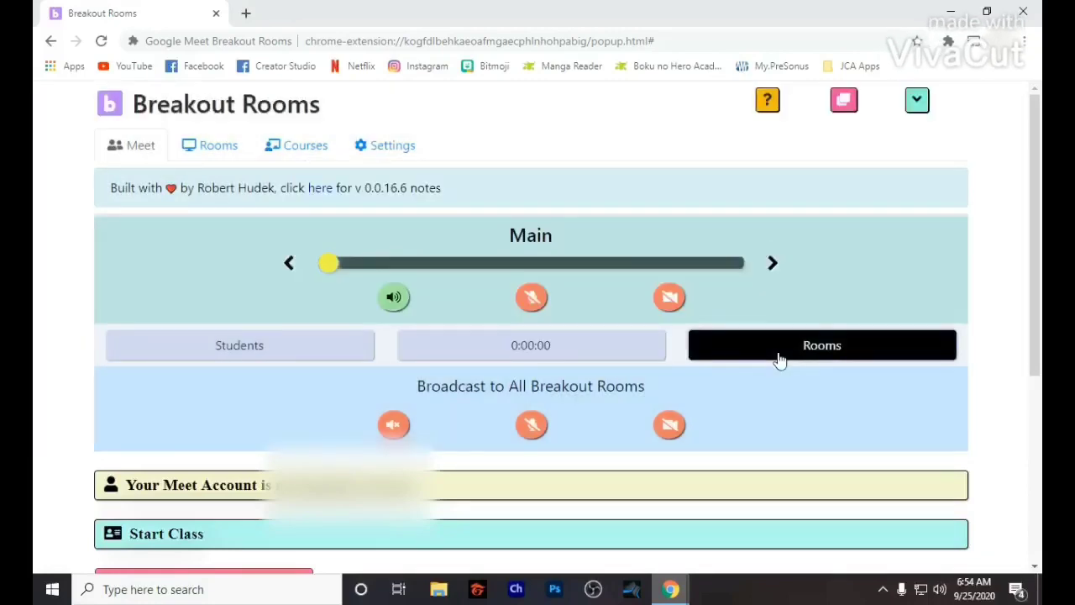
click(779, 359)
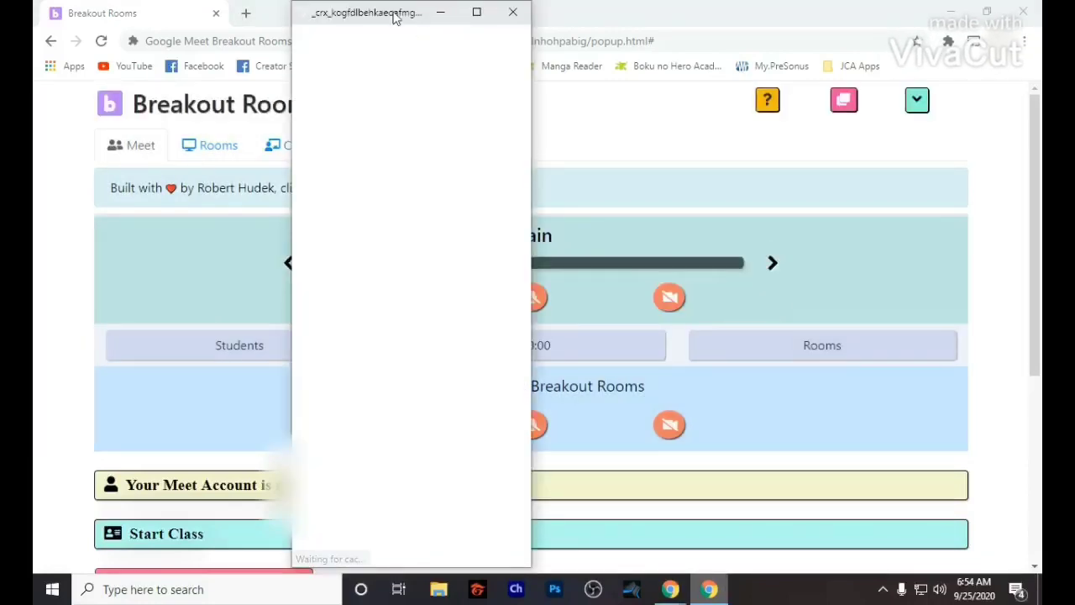
drag(393, 16, 217, 28)
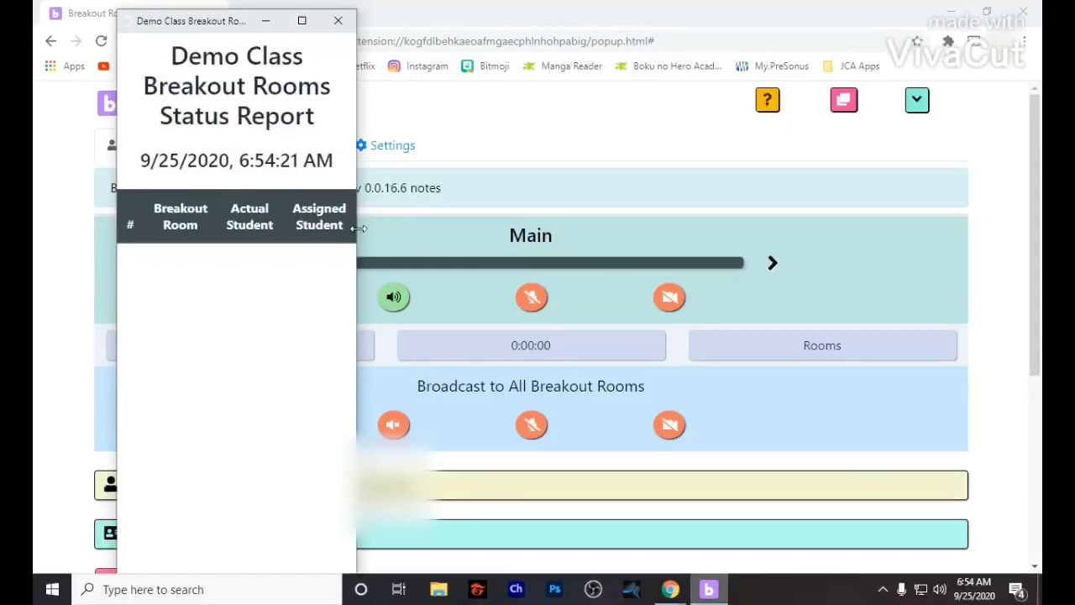
drag(359, 229, 687, 228)
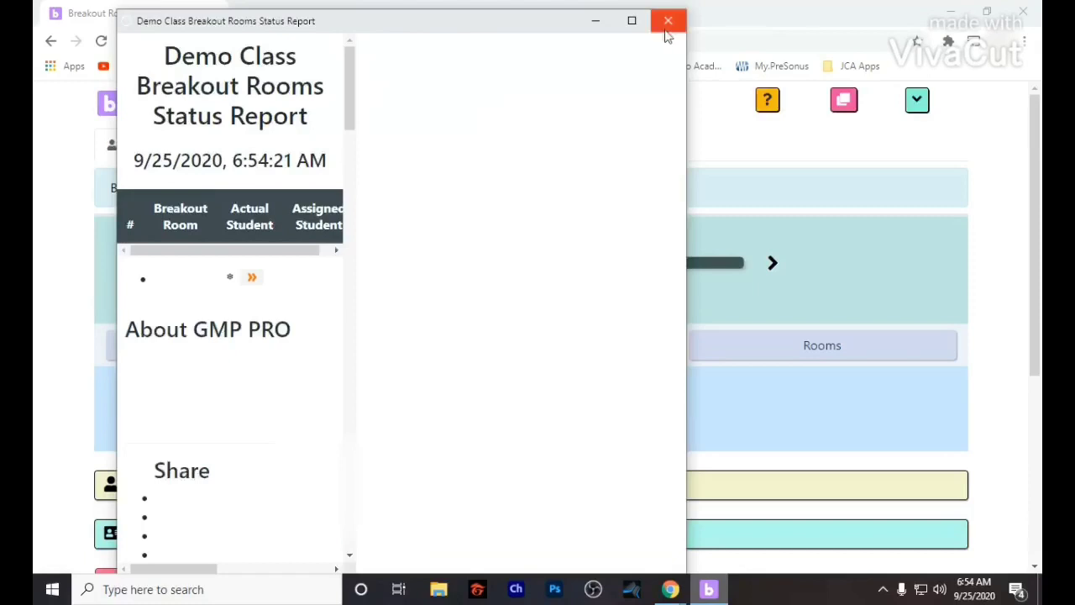
click(667, 21)
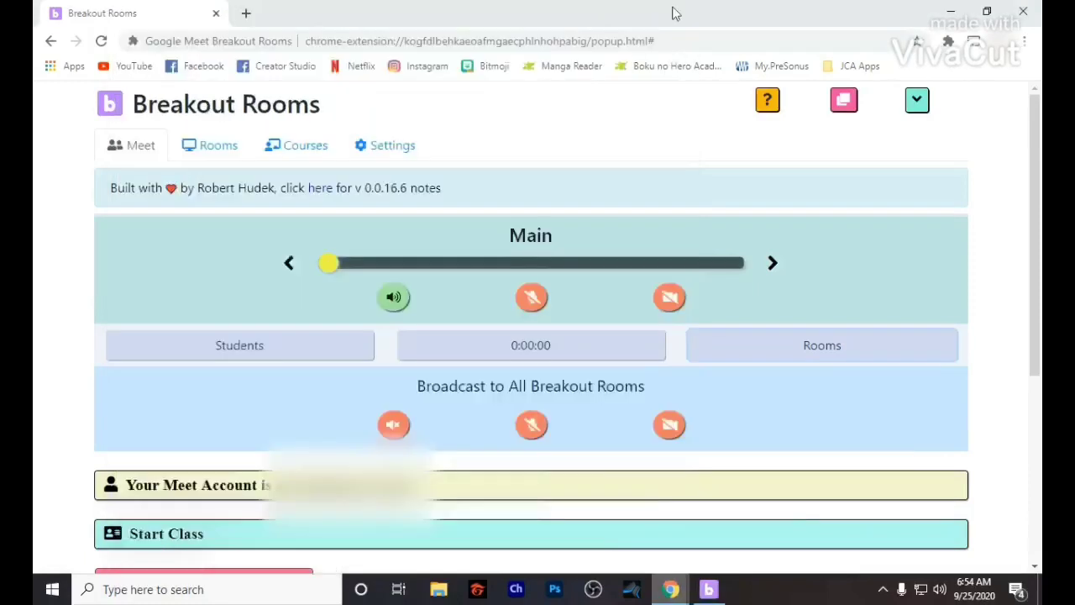
Toggle the Main room's sound, microphone and camera on and back off.
click(396, 300)
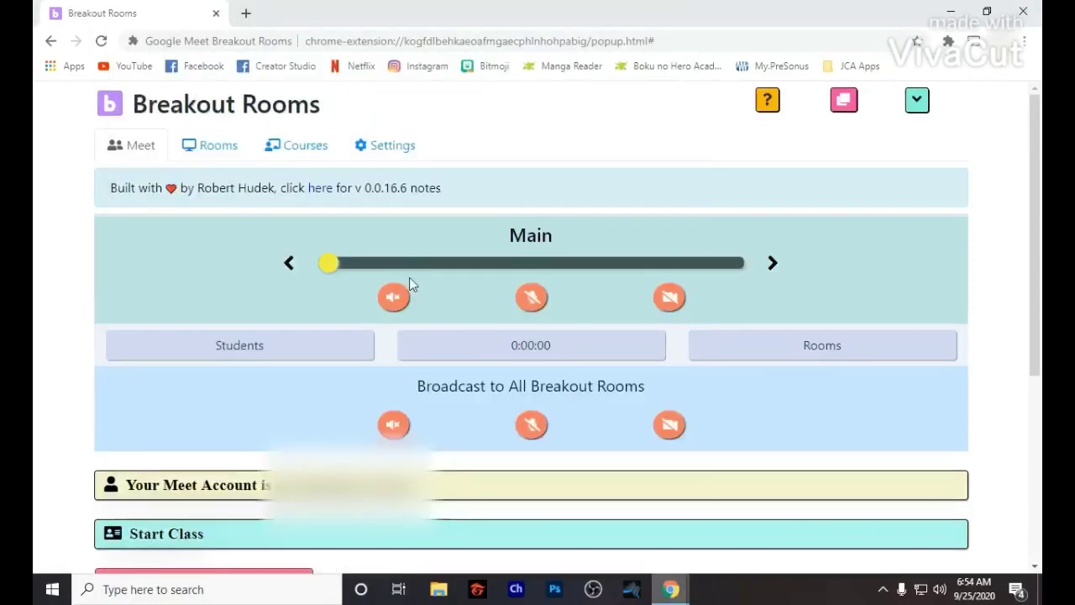
click(532, 304)
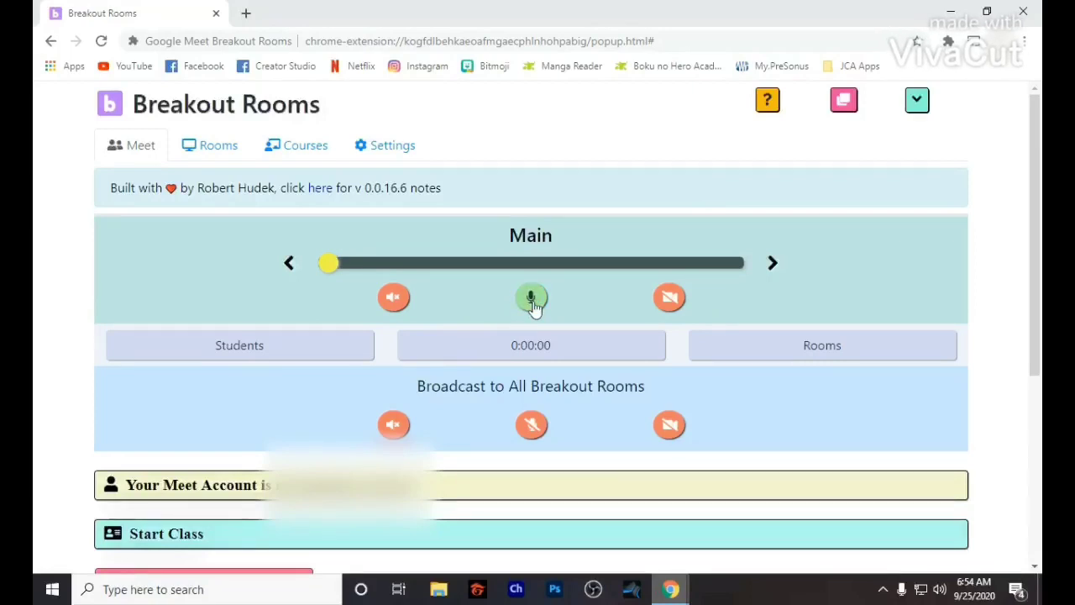
click(532, 301)
click(670, 299)
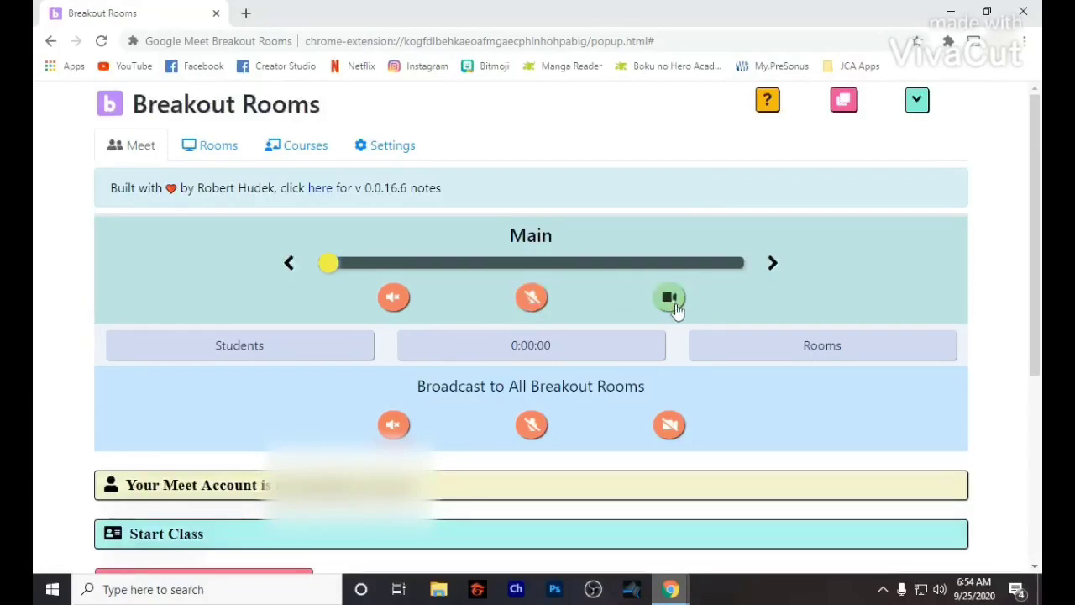
mouse_move(670, 592)
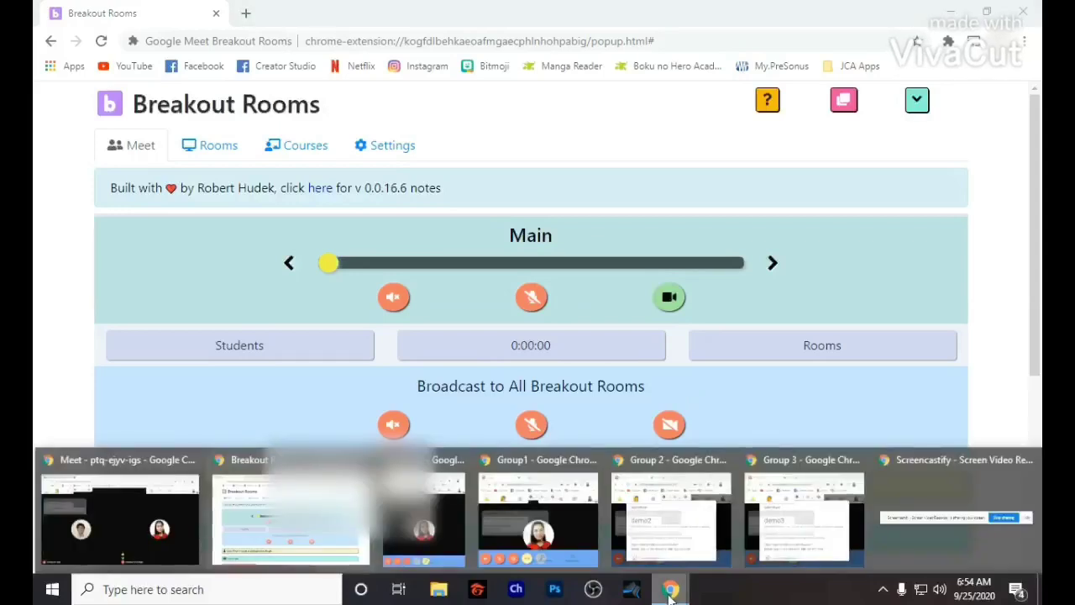
click(671, 304)
Step the room controls through Group1 to Group 3 and back to Main, then maximize the window.
click(773, 264)
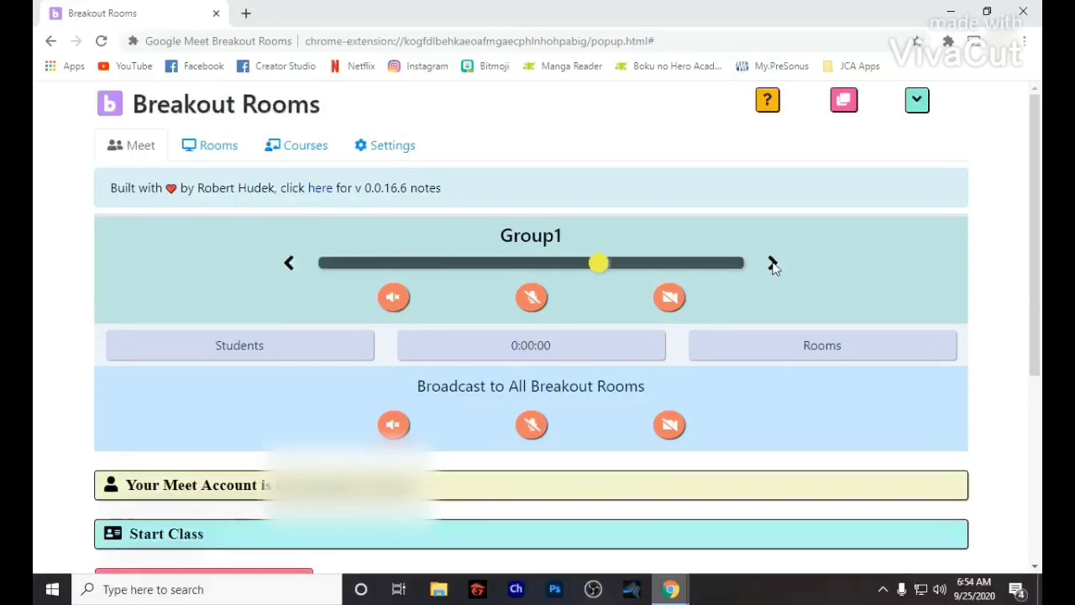
click(773, 263)
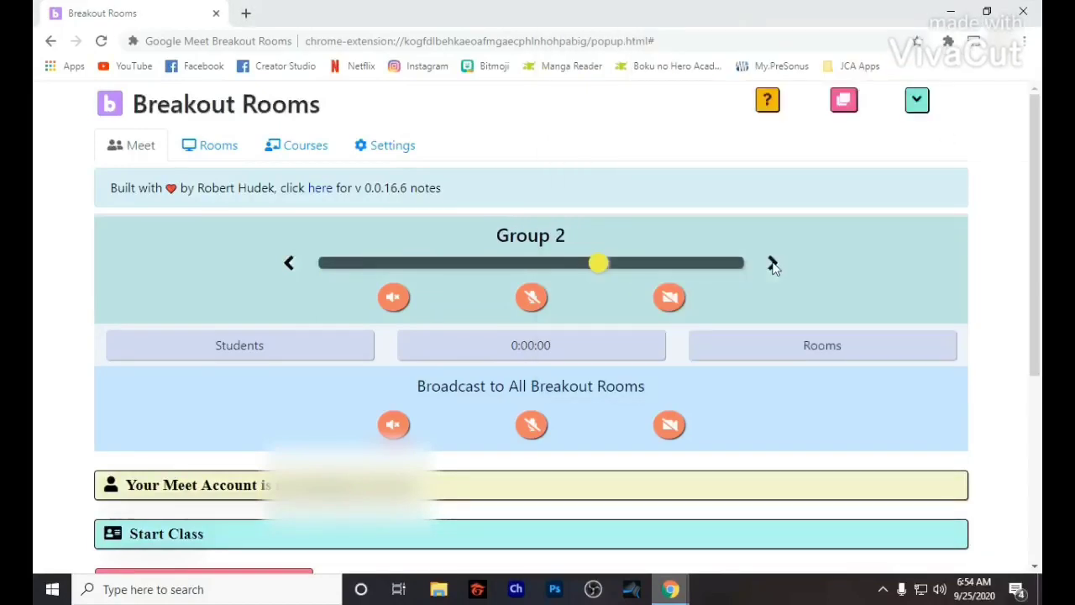
click(773, 264)
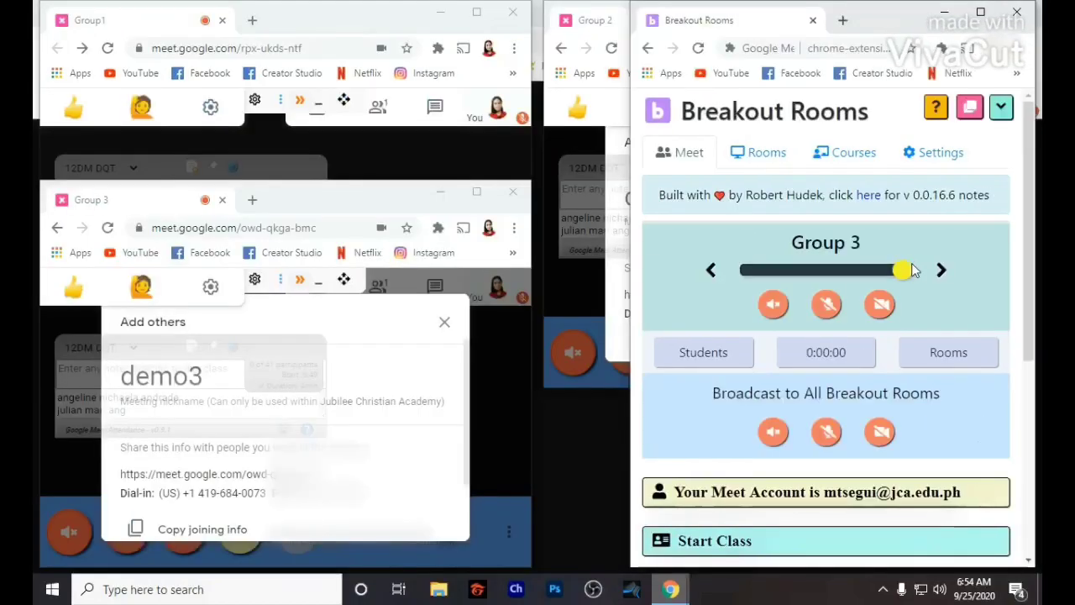
click(712, 269)
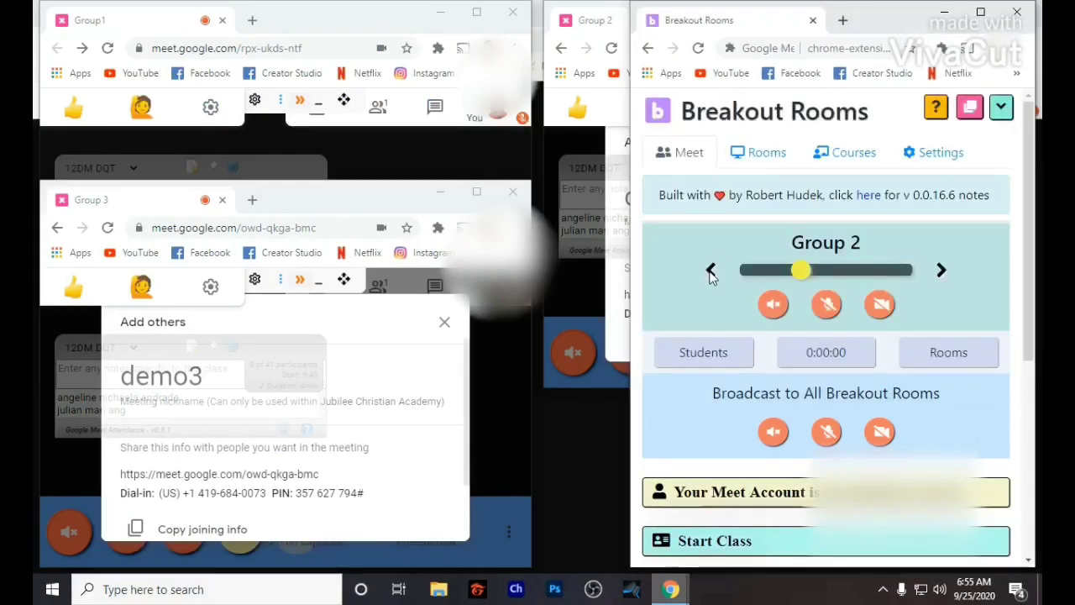
click(711, 269)
click(710, 269)
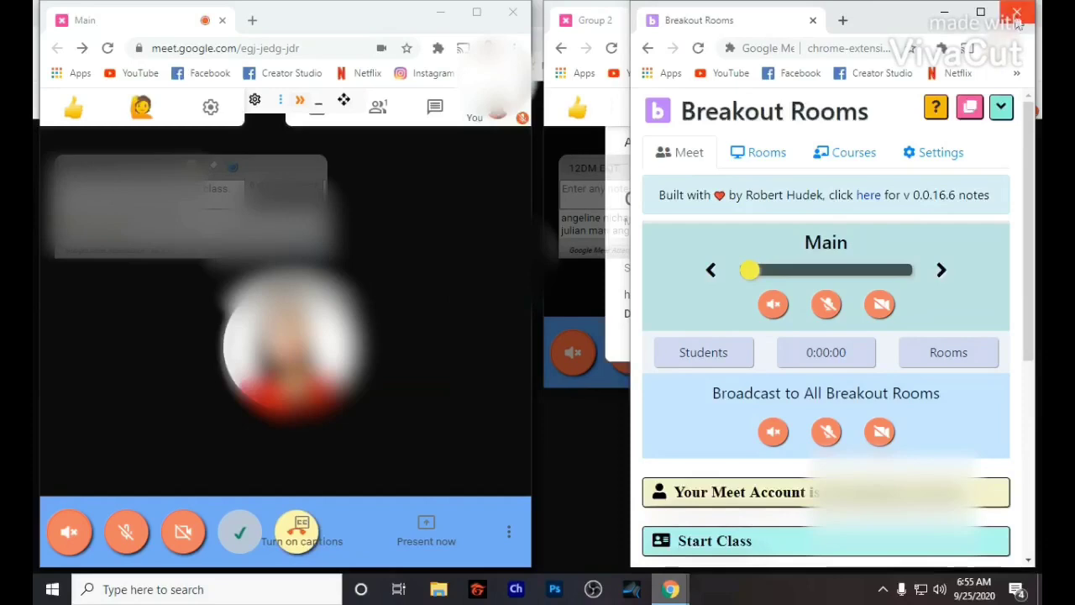
click(981, 12)
Expand the 'Assign Breakouts - Ad Hoc' instructions section.
scroll(559, 334, down, 4)
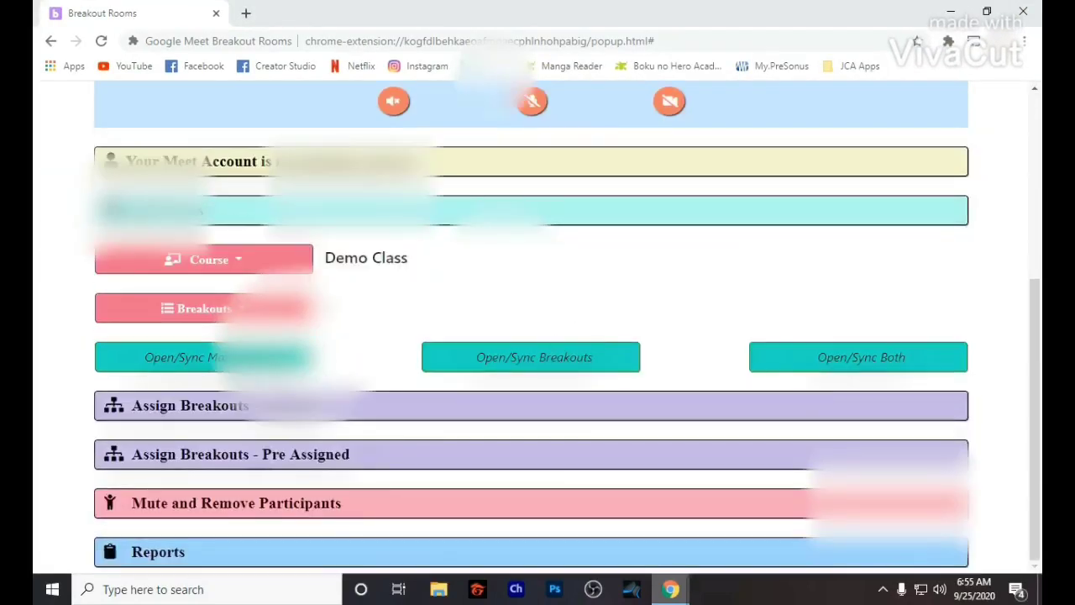
click(403, 405)
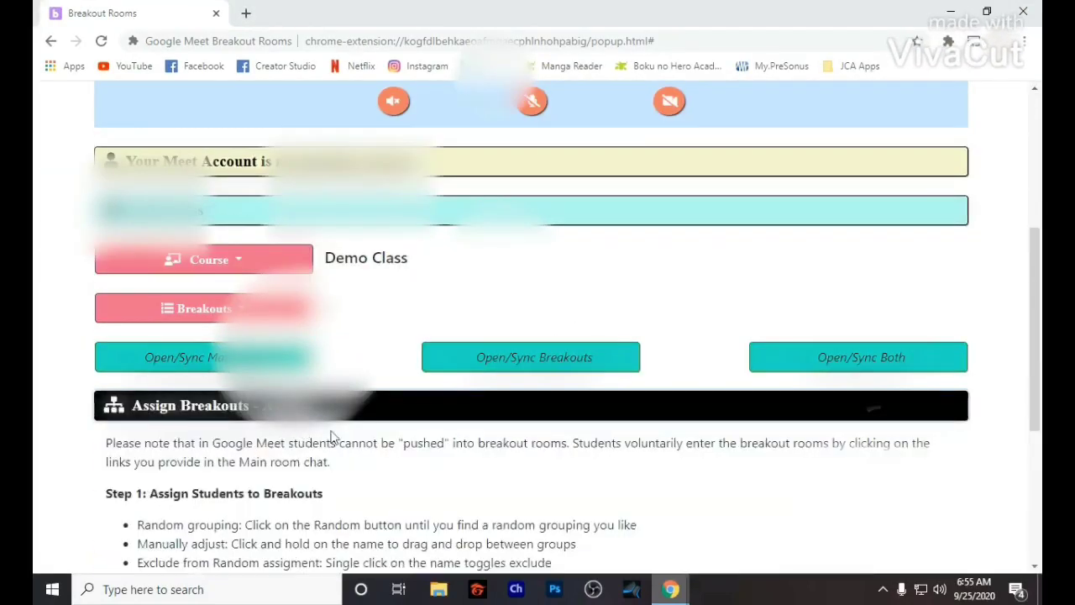
scroll(409, 447, down, 3)
scroll(409, 448, down, 1)
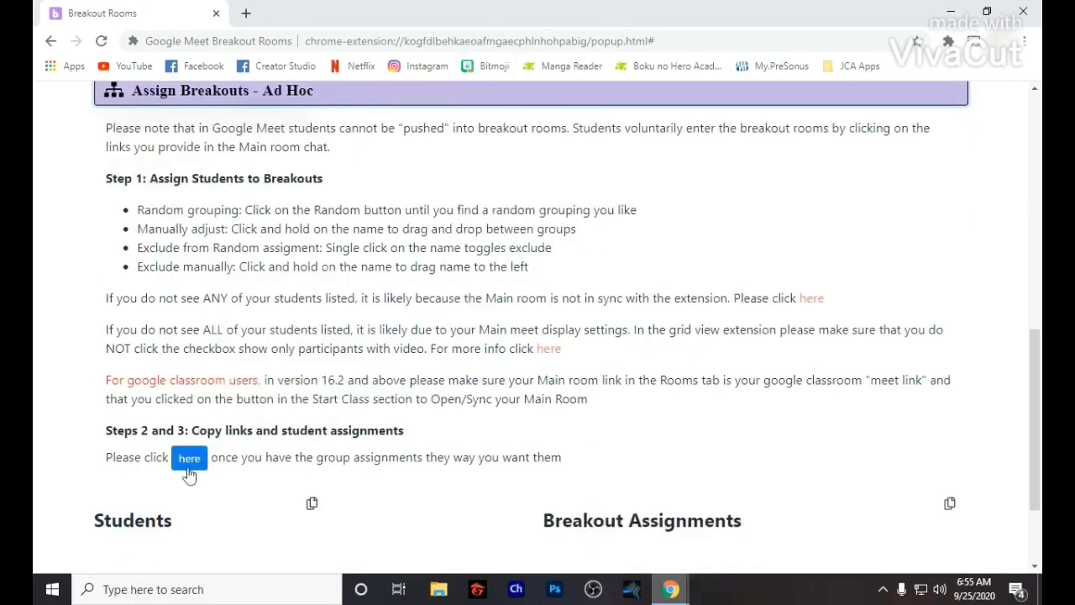
Show the Group1–Group 3 meeting links, select them, and close the links popup.
click(189, 458)
scroll(572, 379, down, 1)
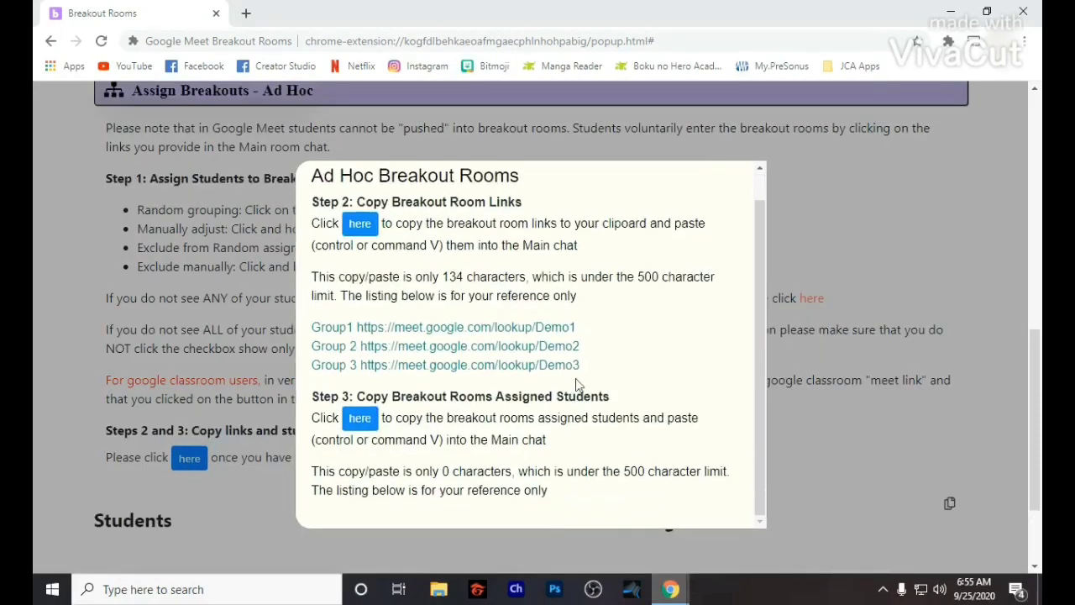
scroll(601, 363, down, 2)
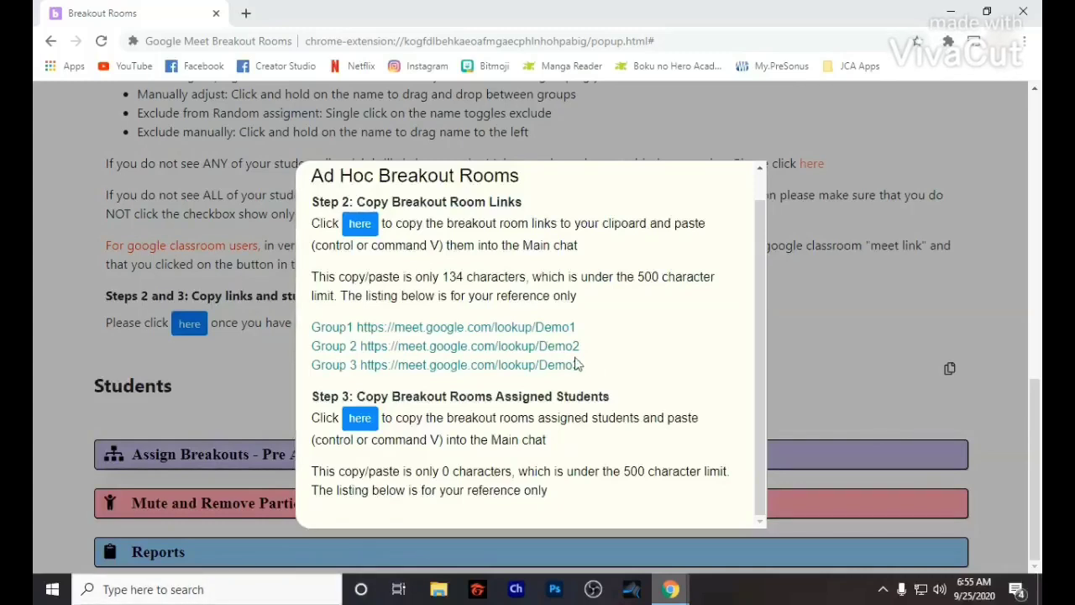
drag(474, 351, 306, 335)
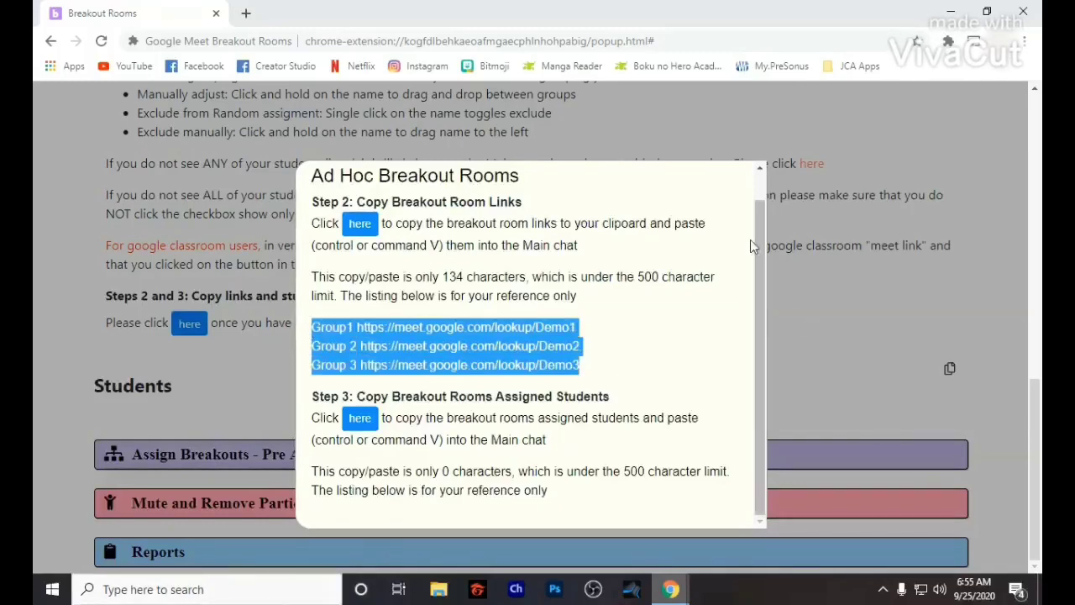
scroll(571, 414, up, 1)
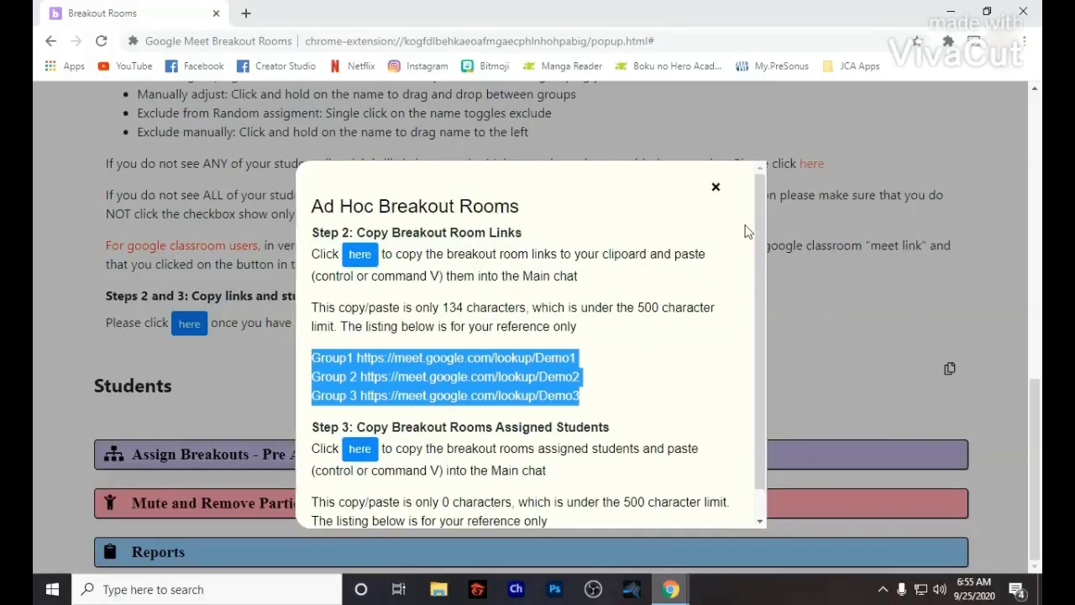
click(716, 187)
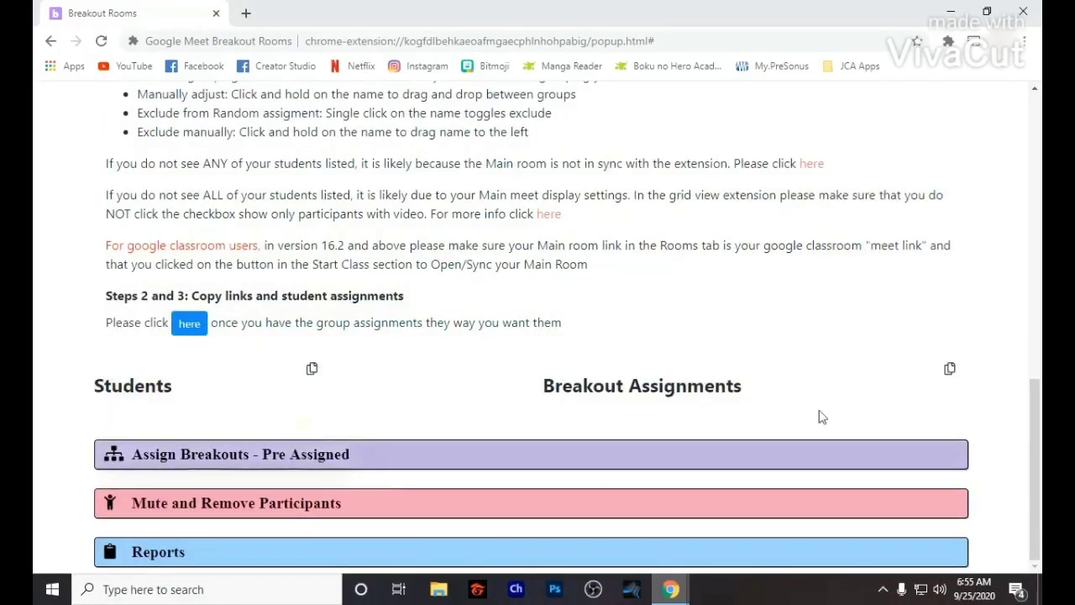
Expand the 'Mute and Remove Participants' section.
click(244, 504)
scroll(252, 509, down, 3)
scroll(267, 514, down, 2)
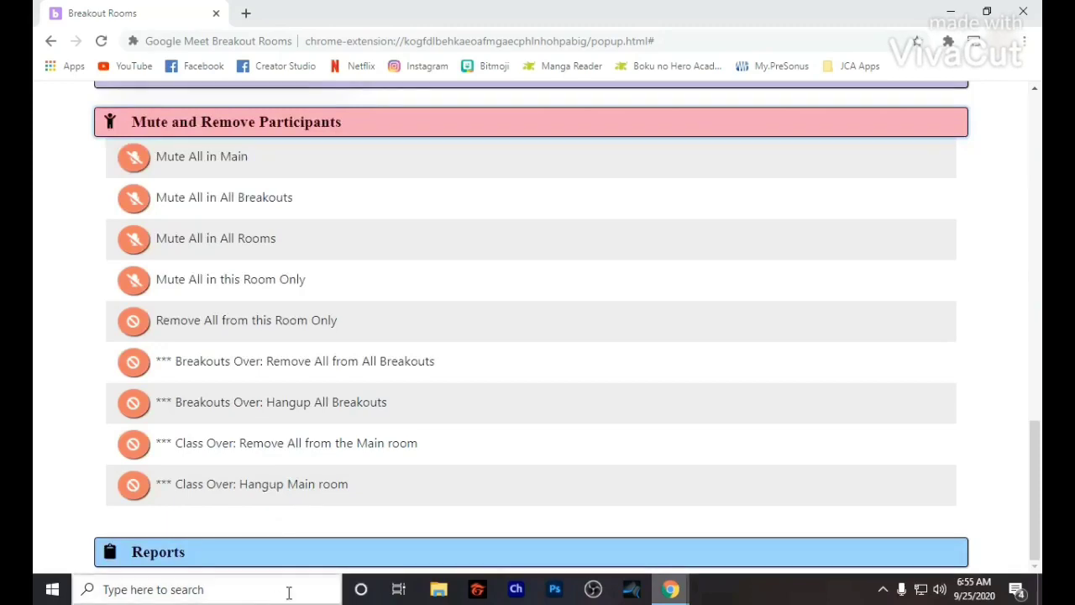
Expand the Reports section and turn off 'Also download as CSV'.
click(229, 557)
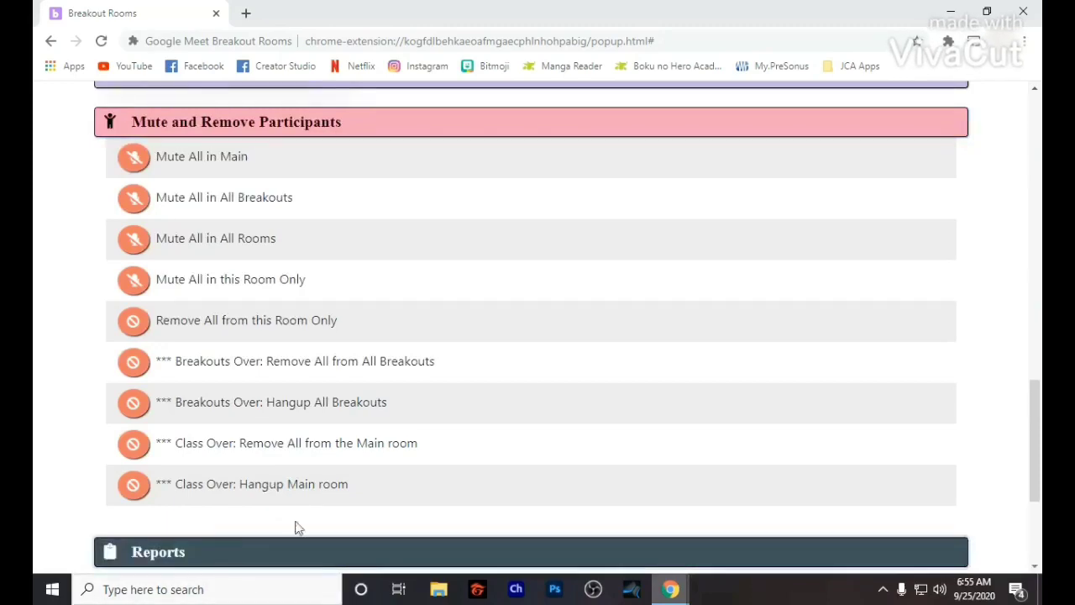
scroll(398, 466, down, 3)
scroll(426, 437, up, 3)
scroll(427, 437, down, 3)
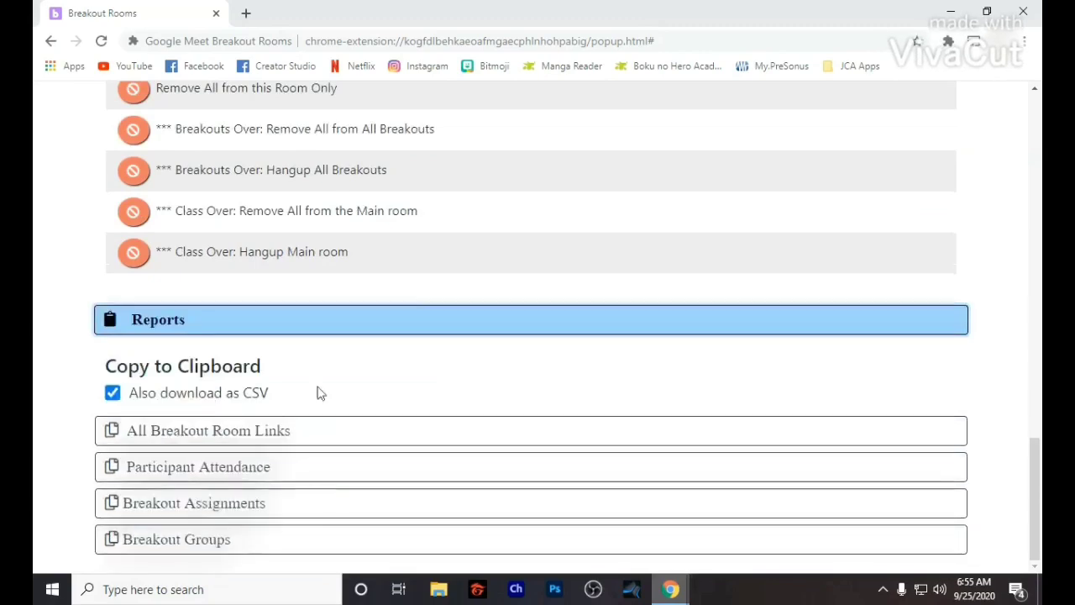
scroll(317, 393, up, 6)
scroll(317, 400, down, 6)
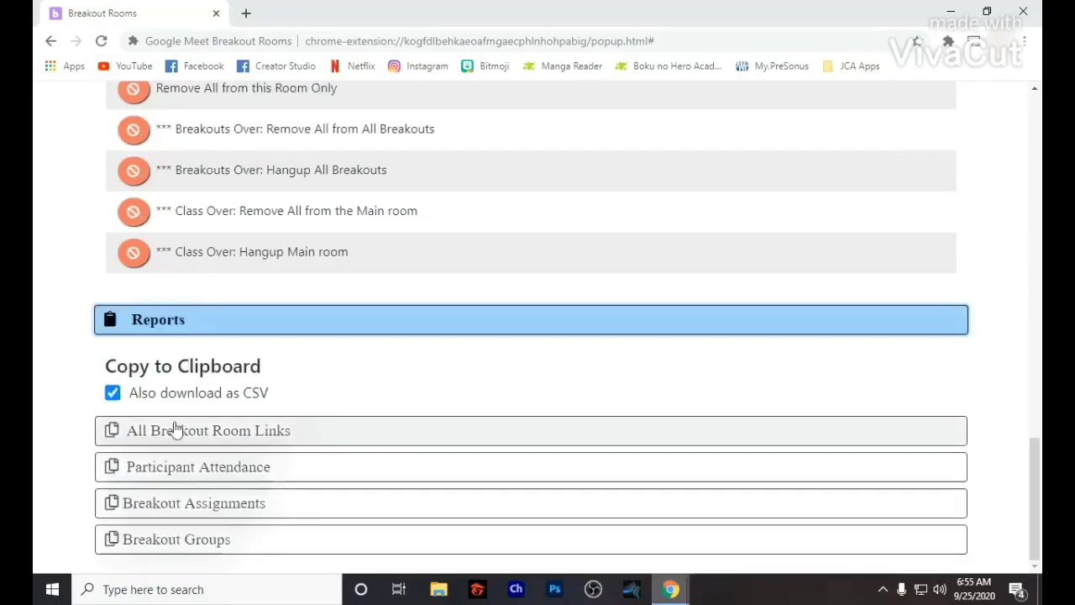
click(112, 392)
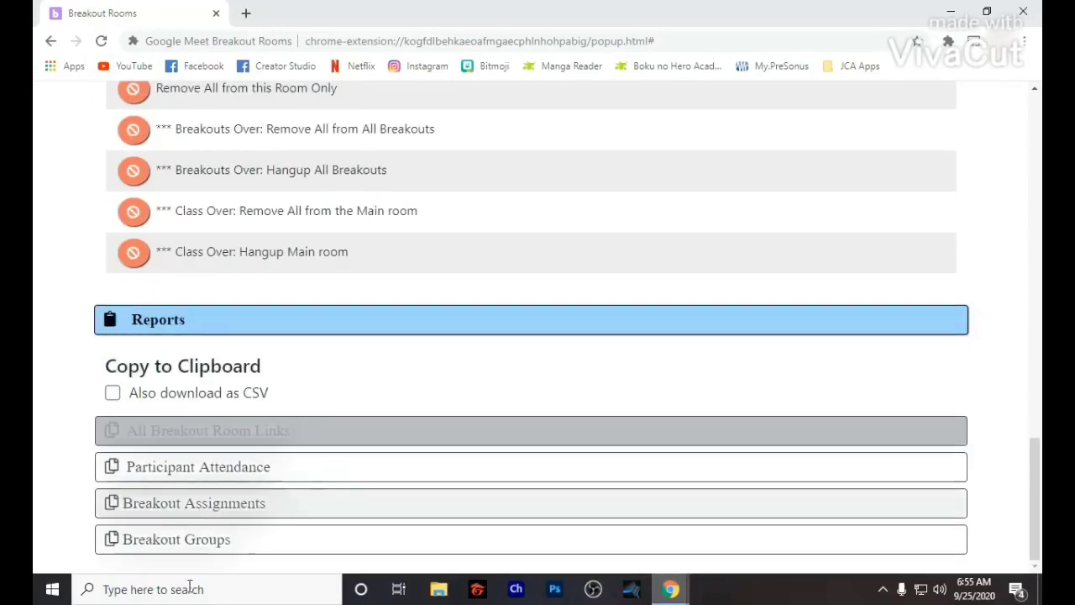
scroll(355, 311, up, 7)
Expand the 'Assign Breakouts - Pre Assigned' section and inspect the Breakout Assignments heading.
scroll(355, 313, up, 5)
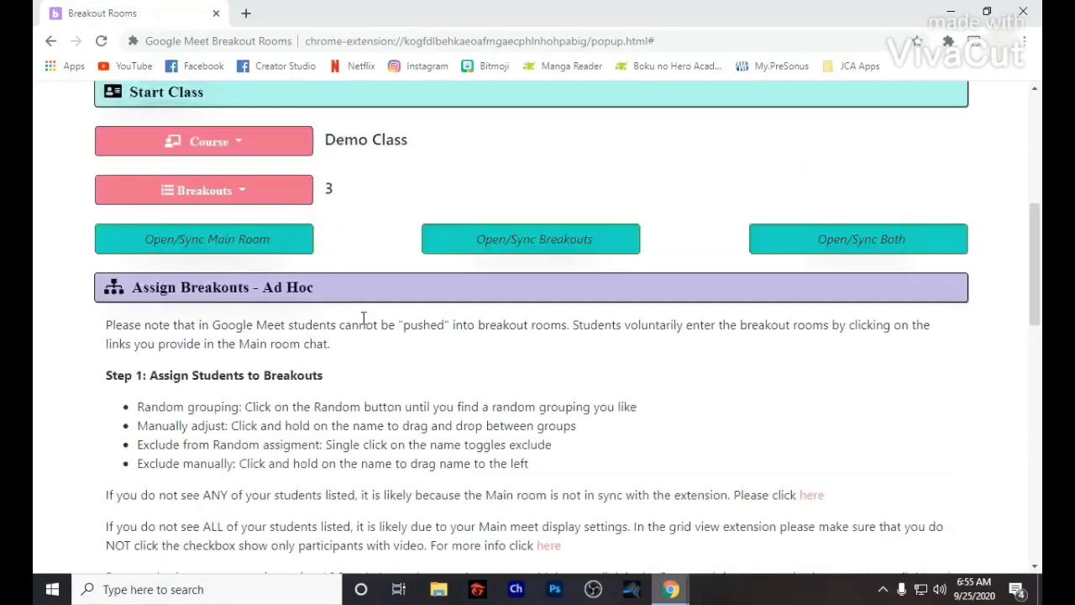
scroll(365, 318, up, 4)
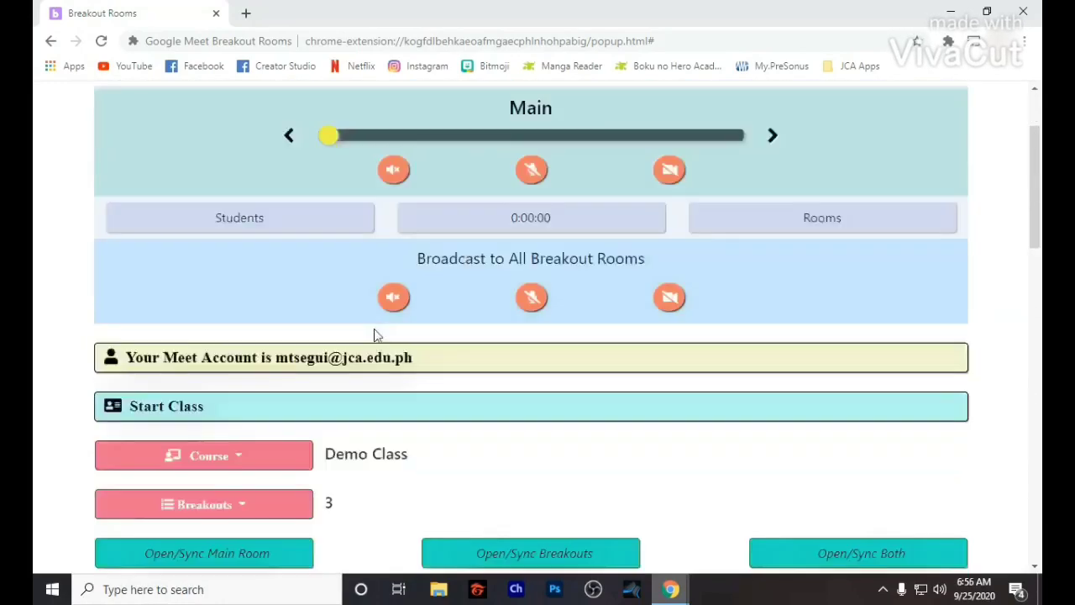
scroll(376, 336, down, 10)
click(312, 290)
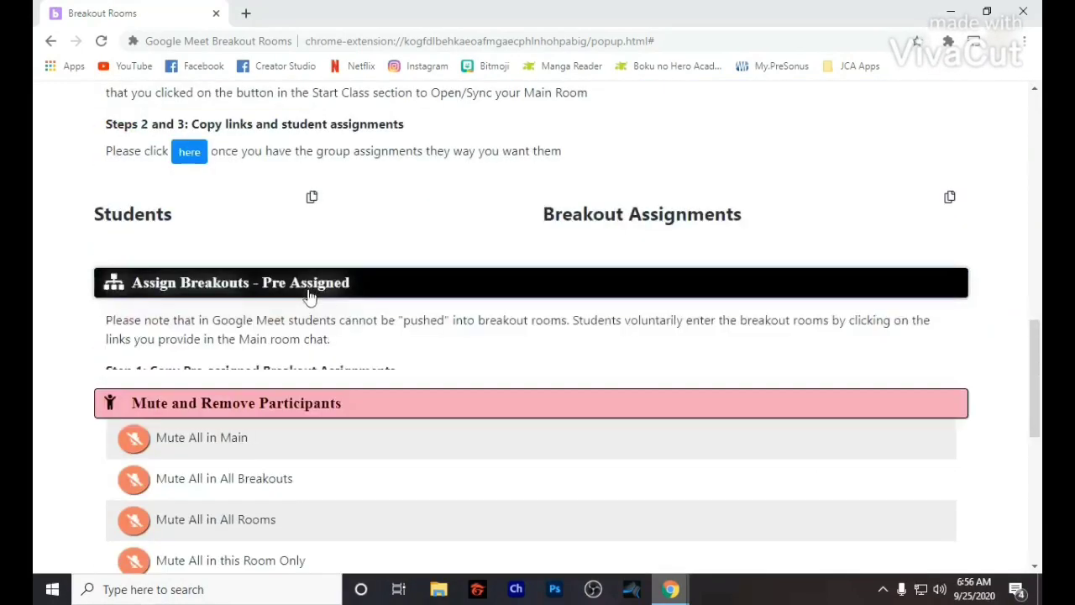
scroll(336, 379, down, 3)
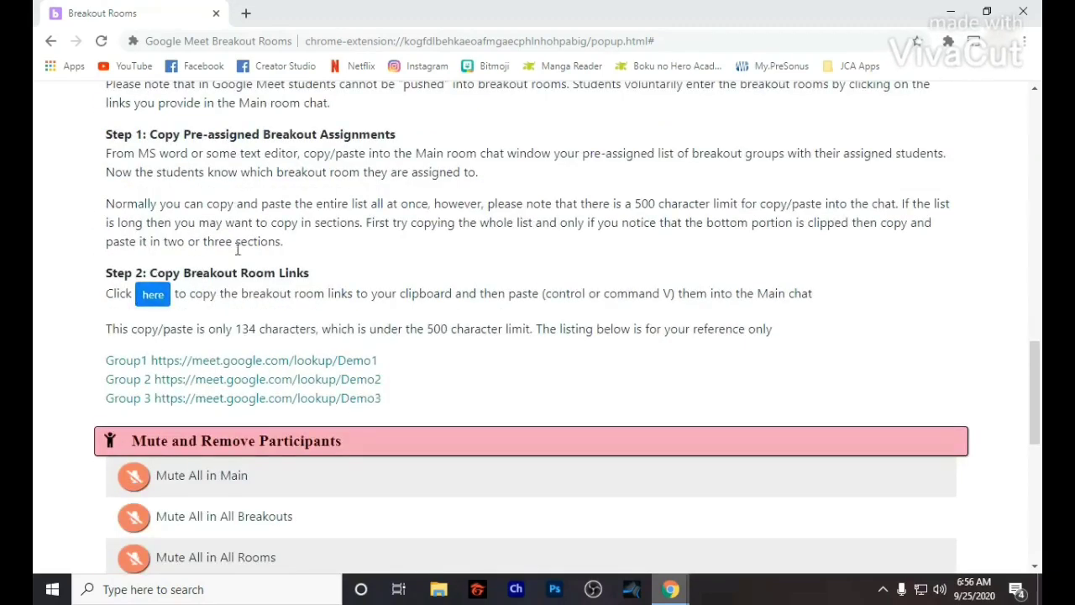
scroll(237, 249, up, 4)
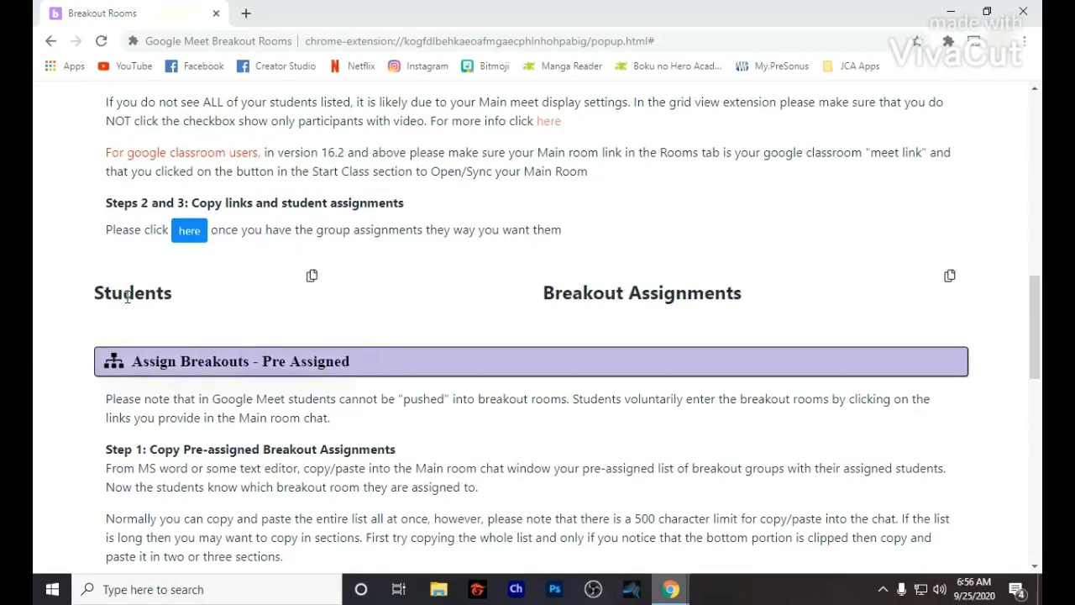
triple_click(358, 300)
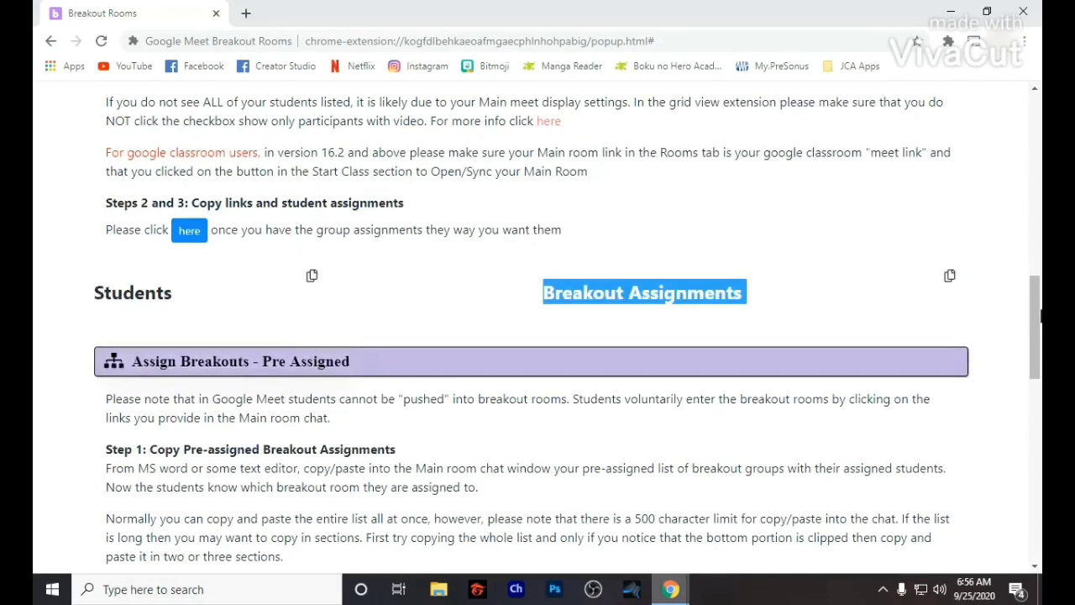
click(529, 295)
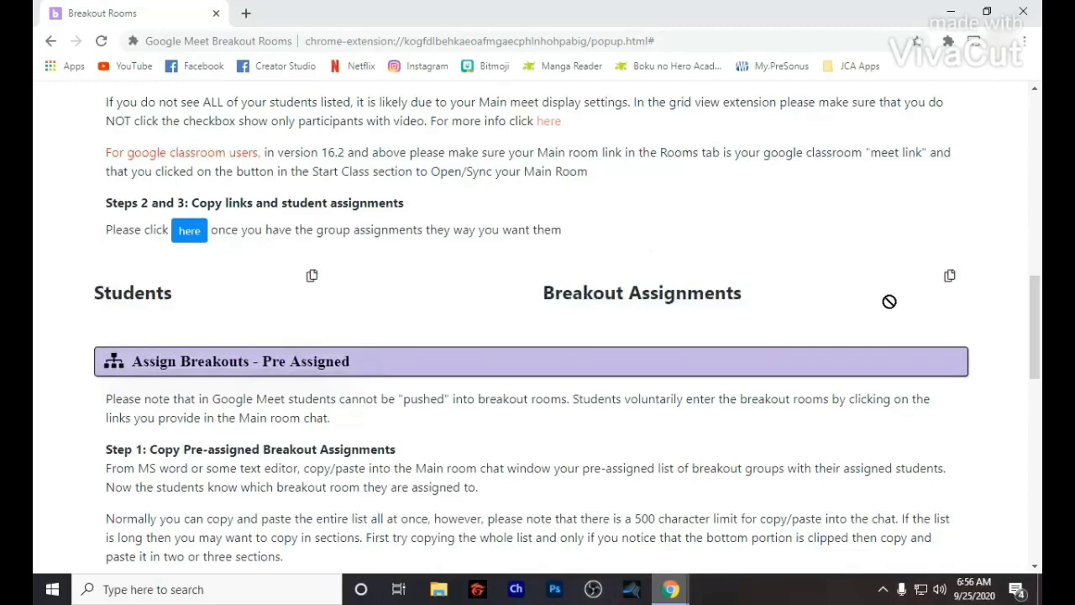
Keep Demo Class as the course and 3 as the number of breakouts.
scroll(600, 274, up, 10)
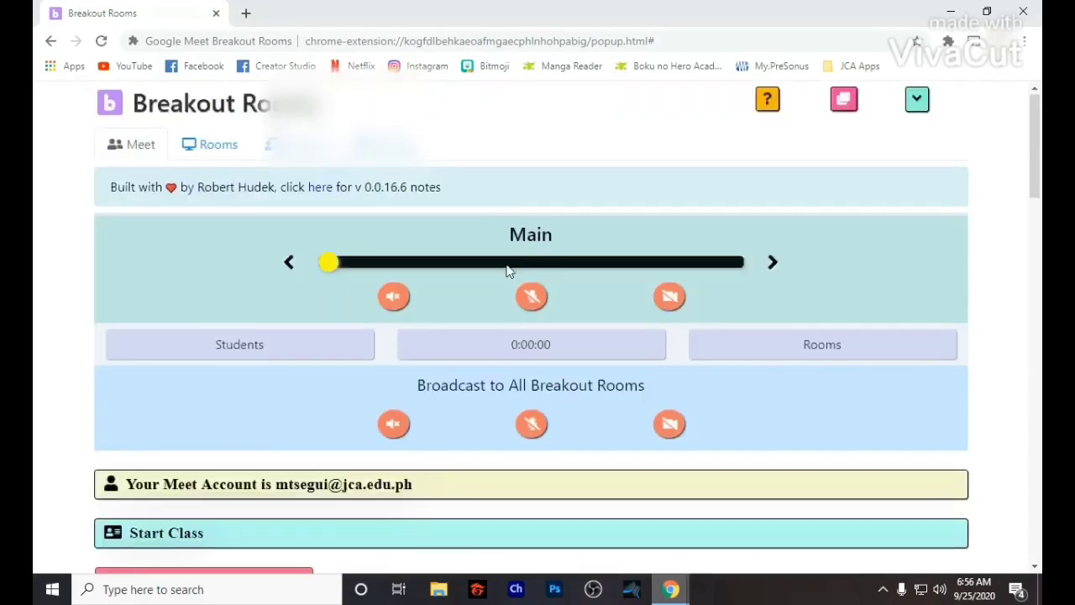
scroll(505, 271, down, 4)
click(237, 283)
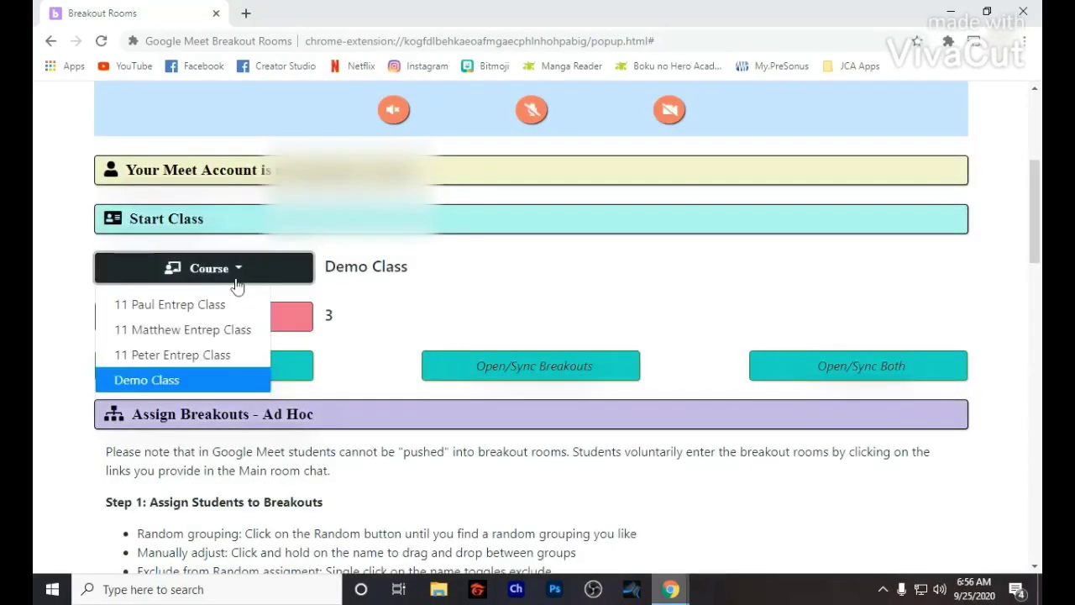
click(272, 325)
click(260, 326)
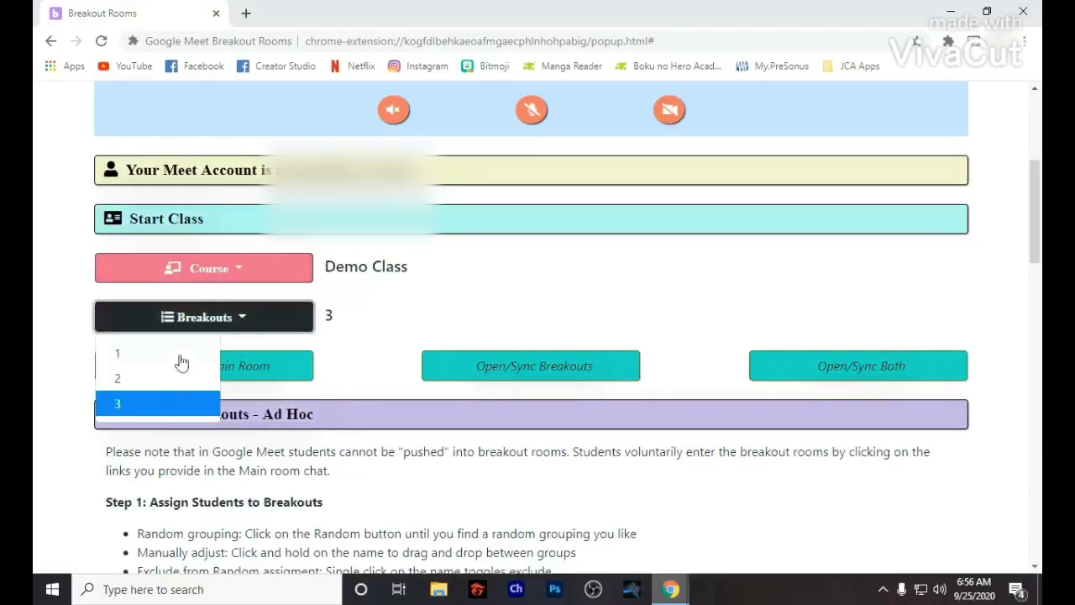
click(511, 312)
scroll(293, 254, up, 4)
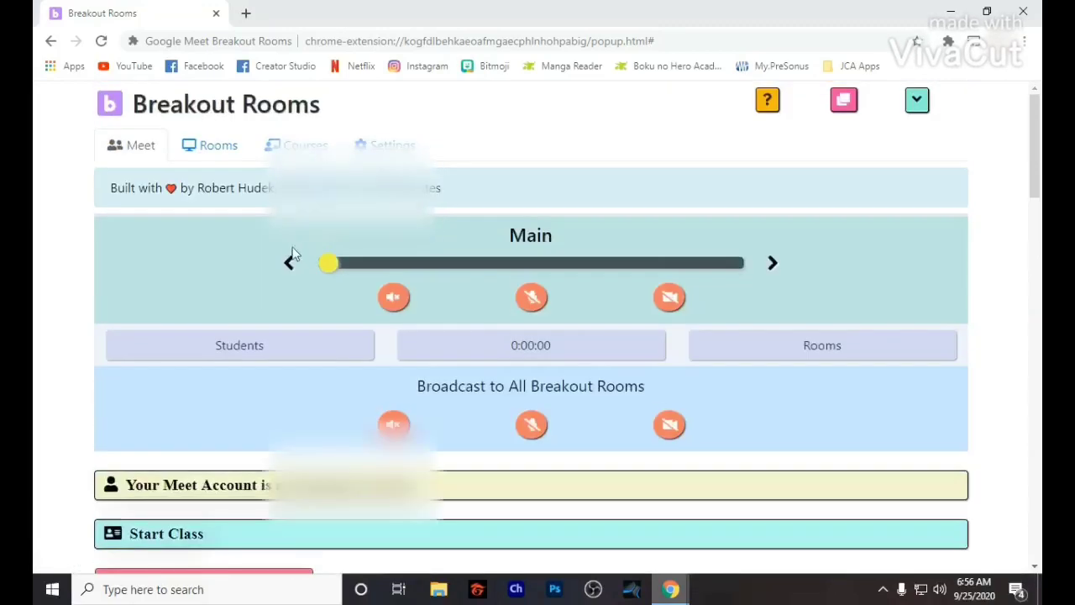
Step the room controls from Main onward toward Group 3, then start Screencastify.
click(773, 263)
click(773, 263)
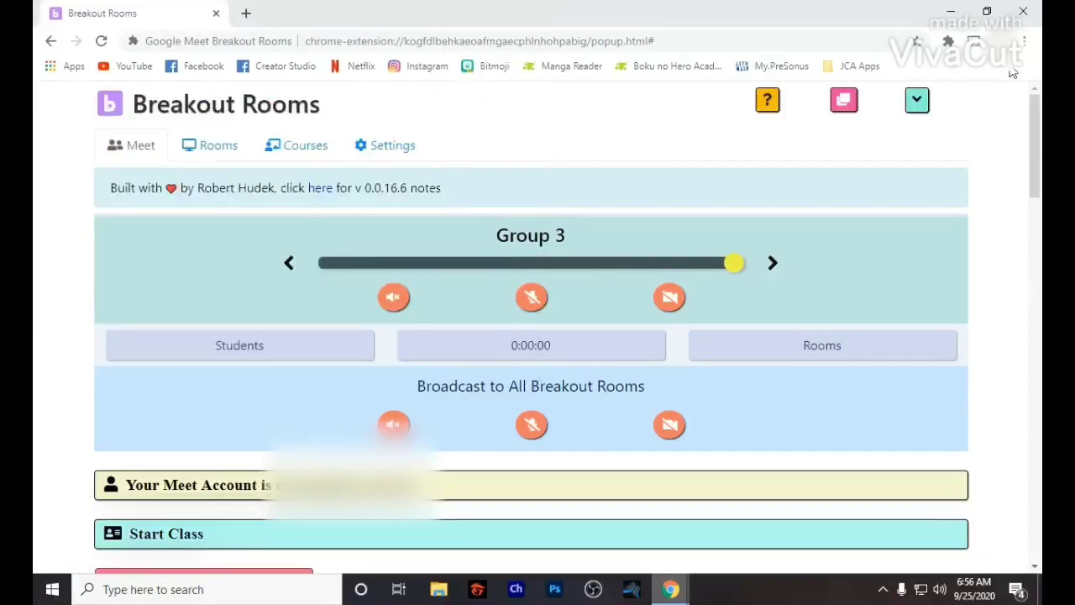
click(948, 41)
scroll(827, 351, down, 1)
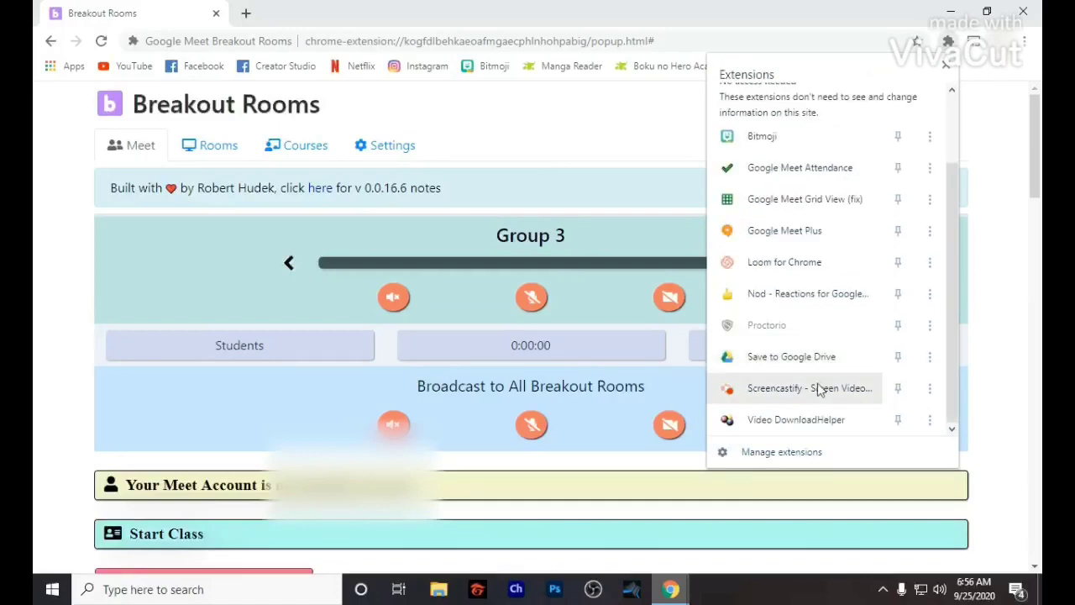
click(818, 387)
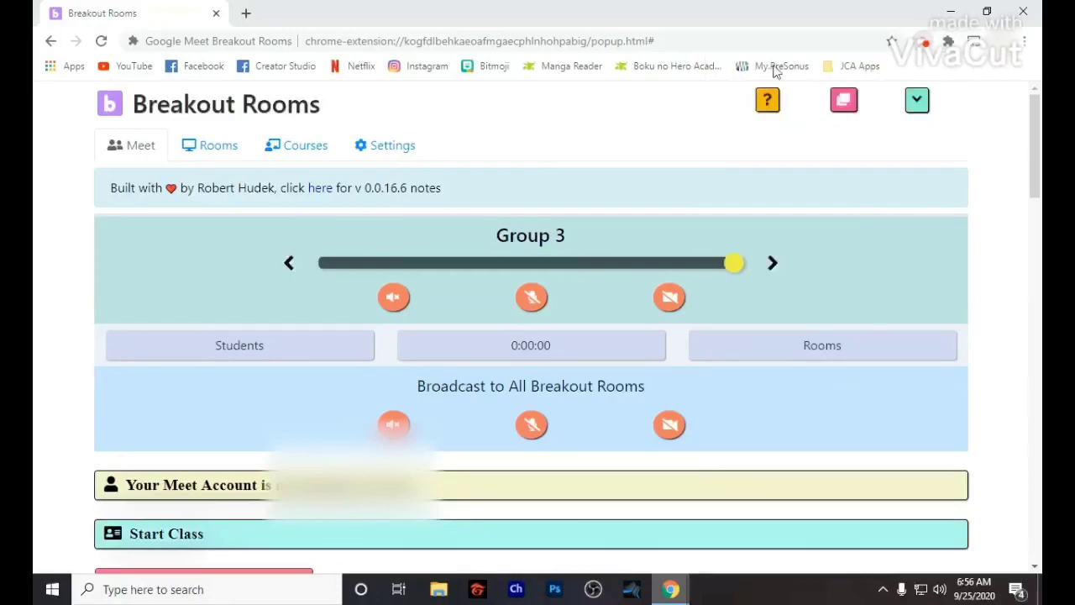